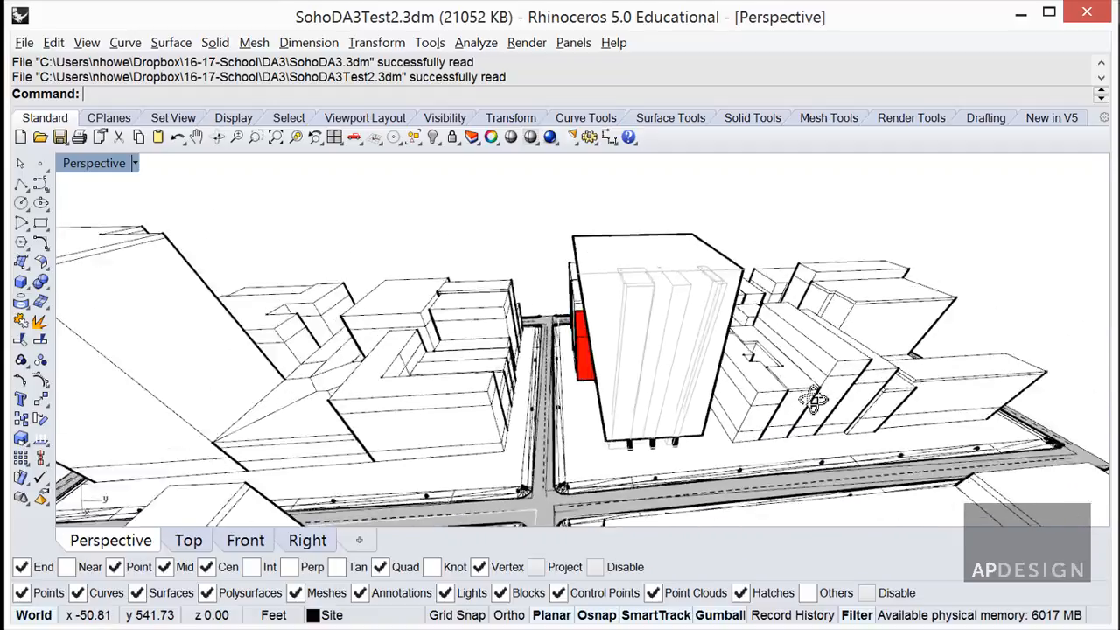
click(815, 358)
click(931, 338)
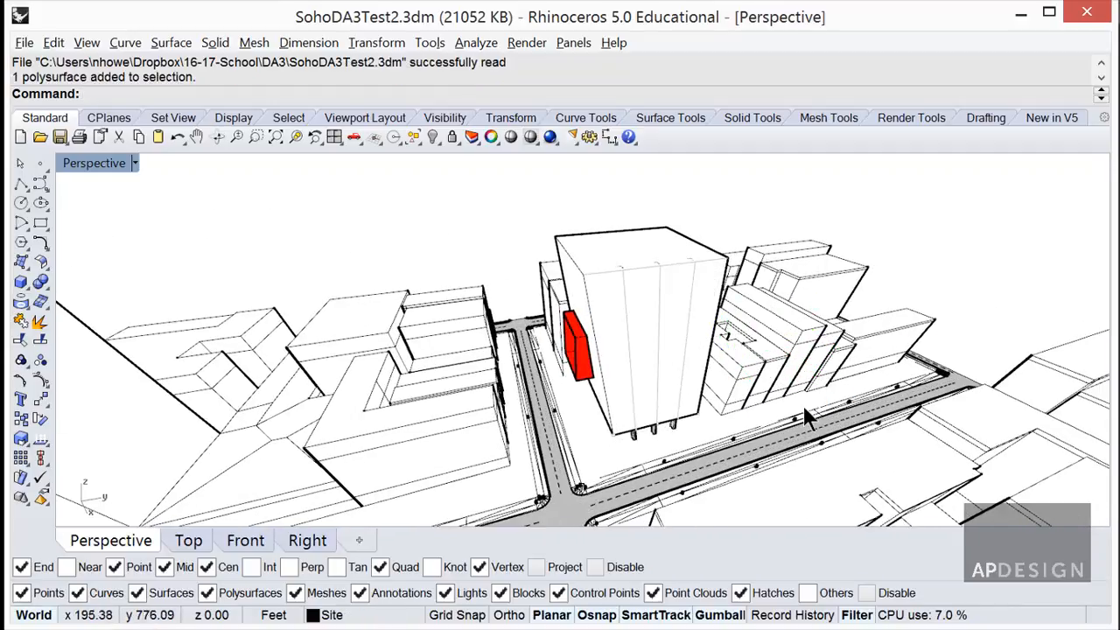
right_drag(934, 343, 853, 416)
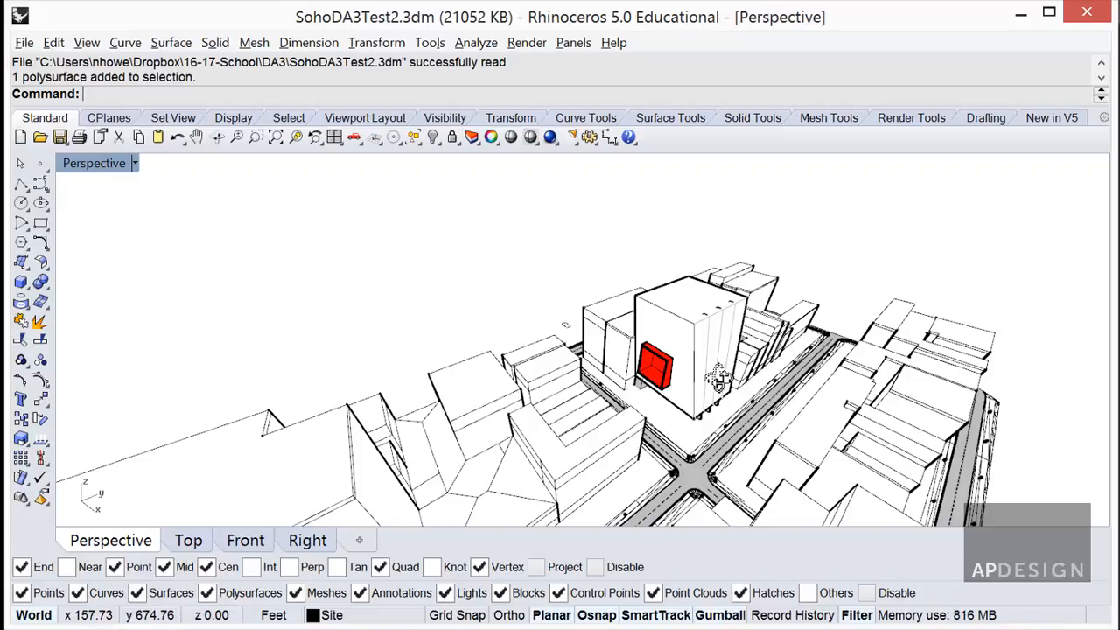
right_drag(717, 376, 767, 407)
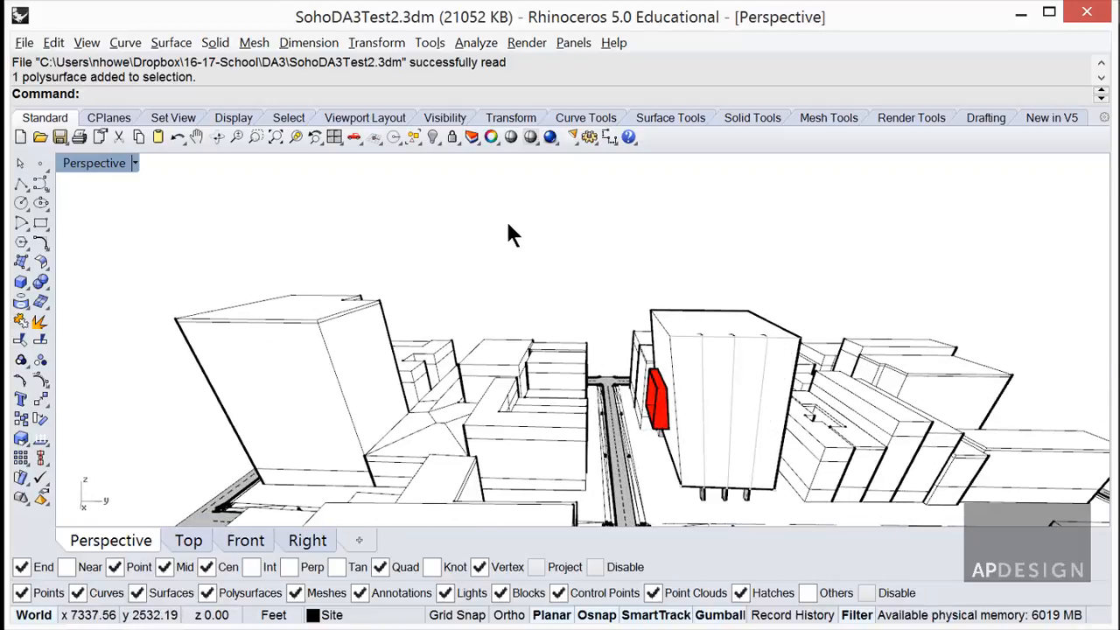
Step: Open the recent file SohoDA3.3dm from the DA3 folder
click(23, 43)
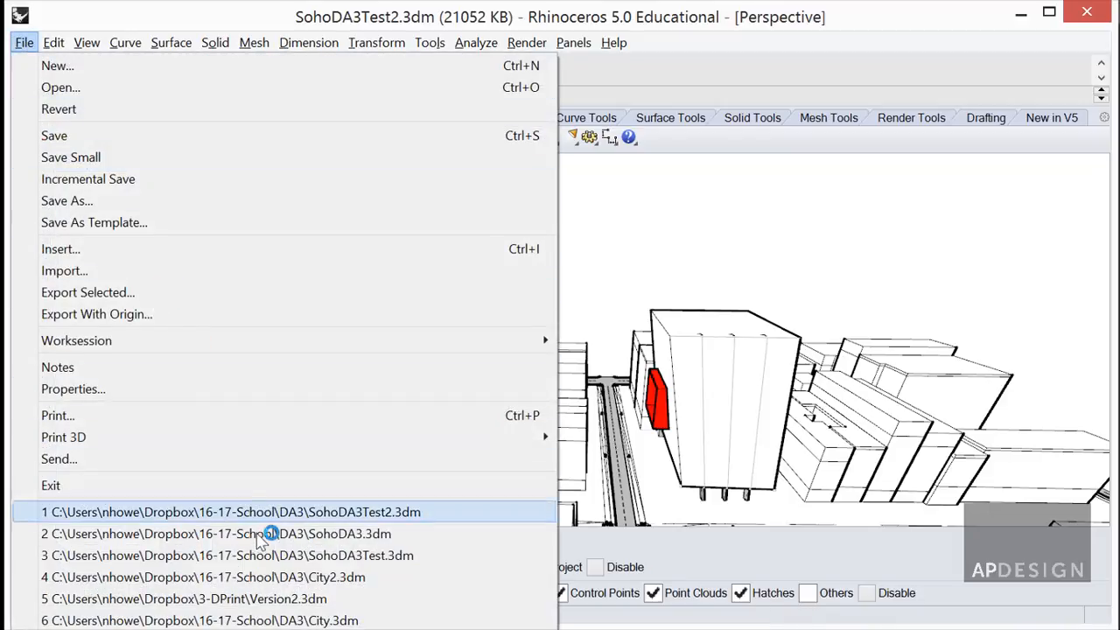
click(263, 534)
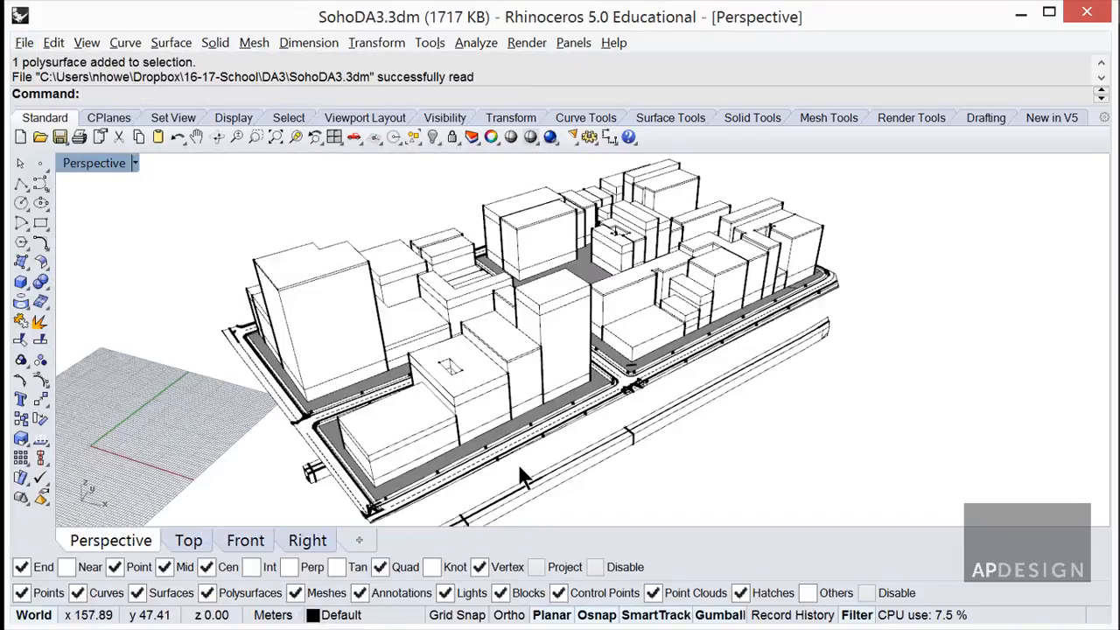
right_drag(520, 470, 579, 461)
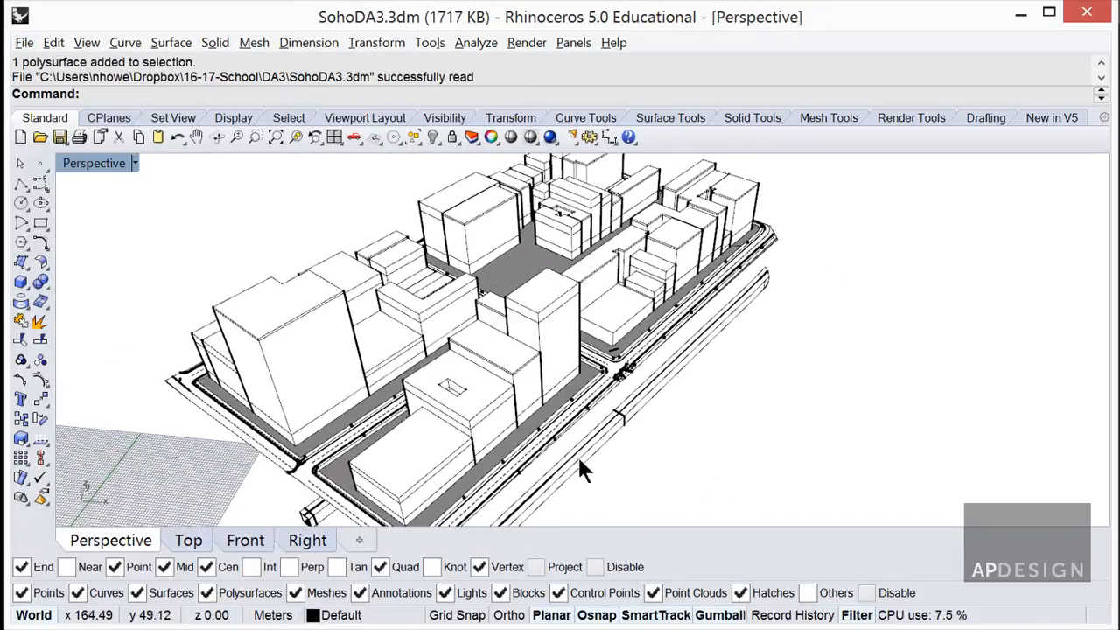
scroll(623, 413, down, 4)
scroll(557, 308, up, 3)
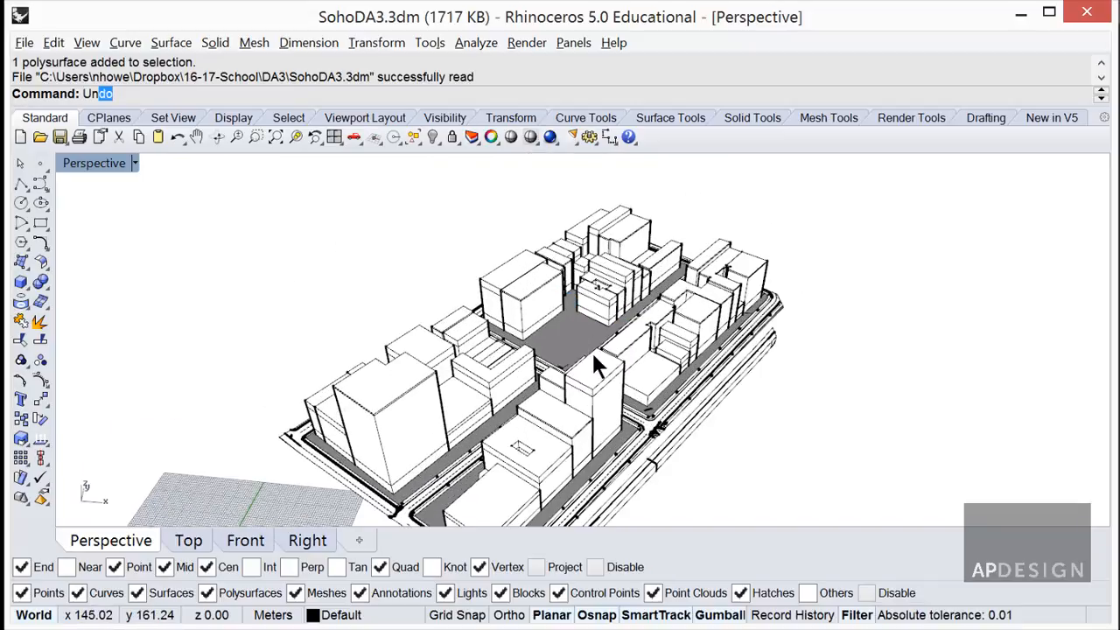
Step: Change the model units to Feet and scale the model to match the new units
text(its)
key(Return)
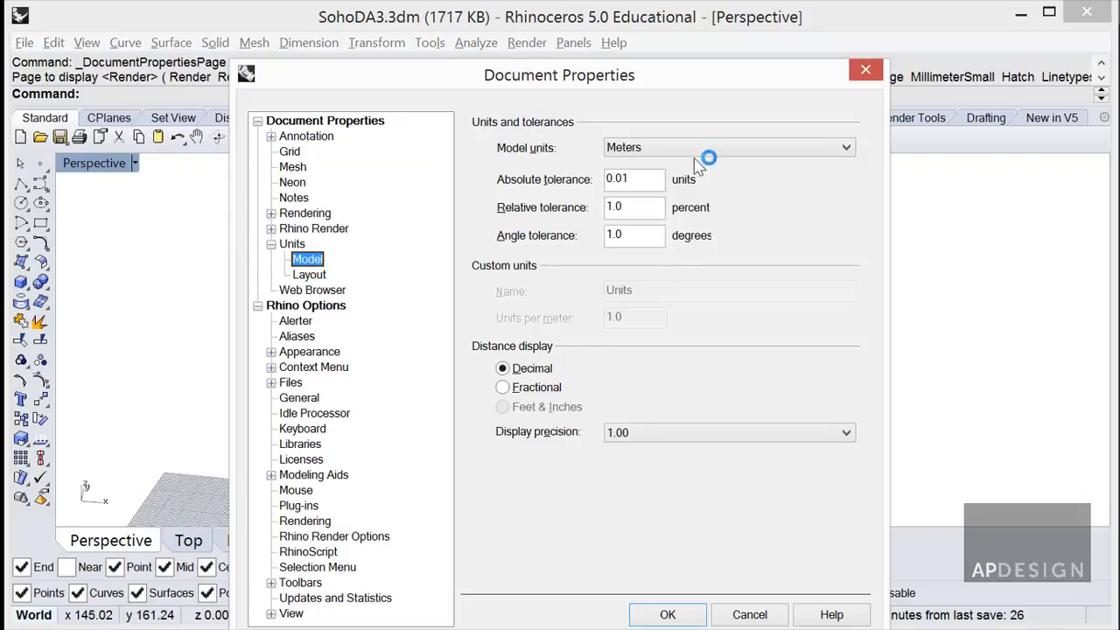
click(701, 146)
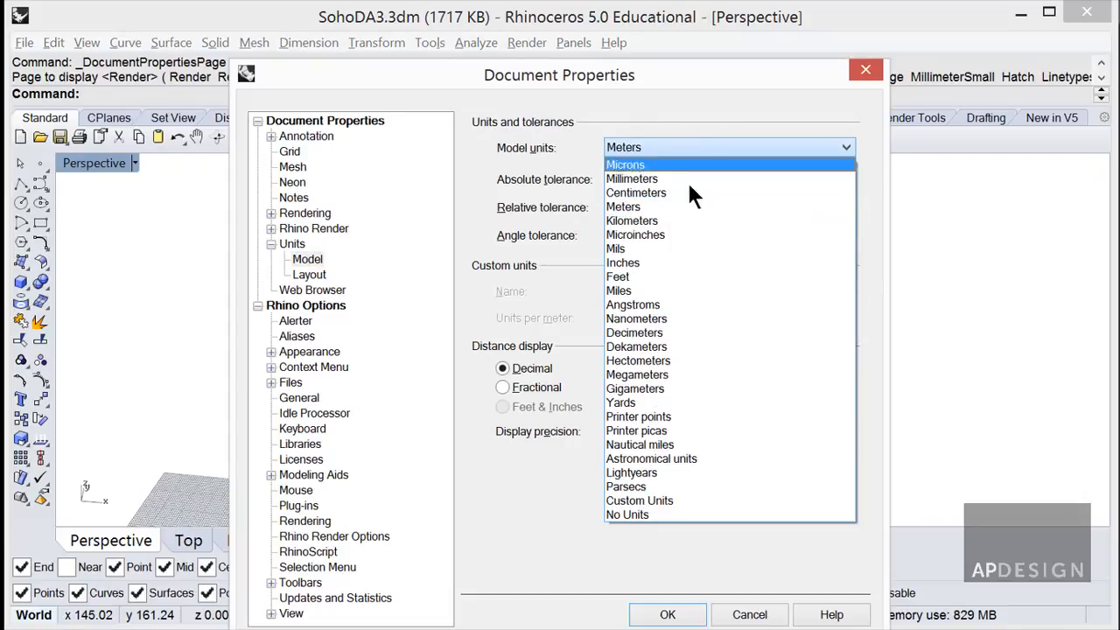
click(658, 278)
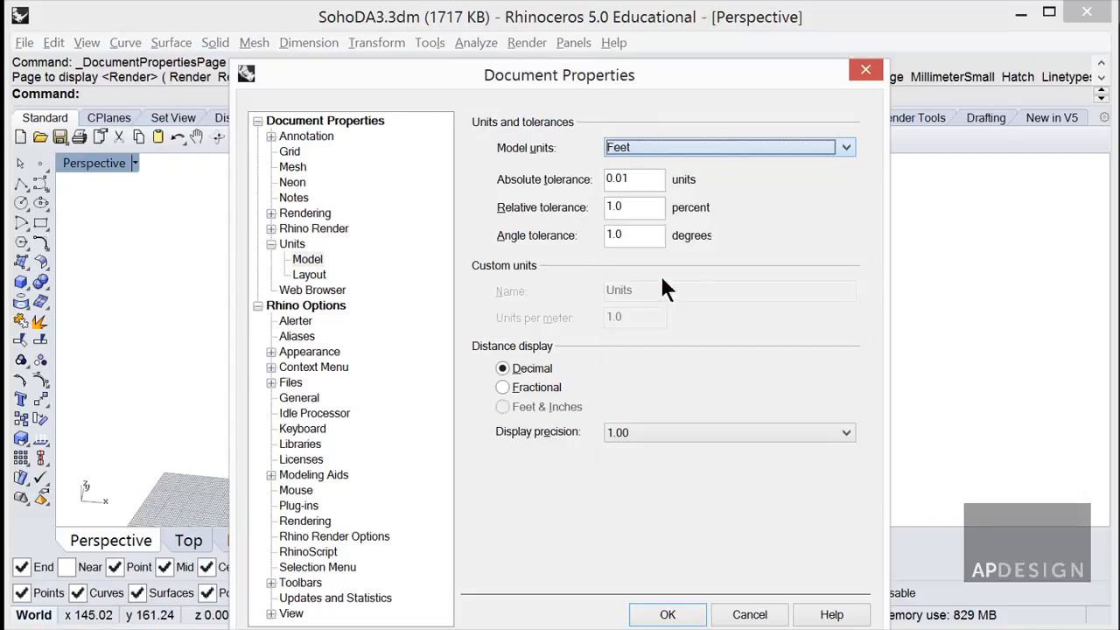
click(690, 616)
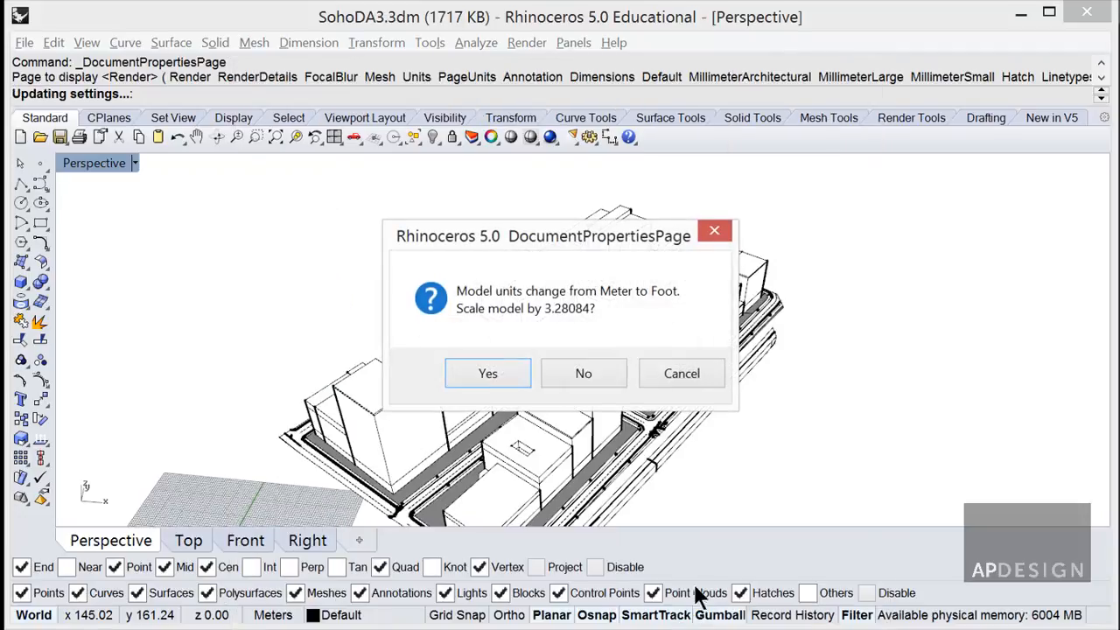
click(497, 373)
scroll(498, 371, down, 9)
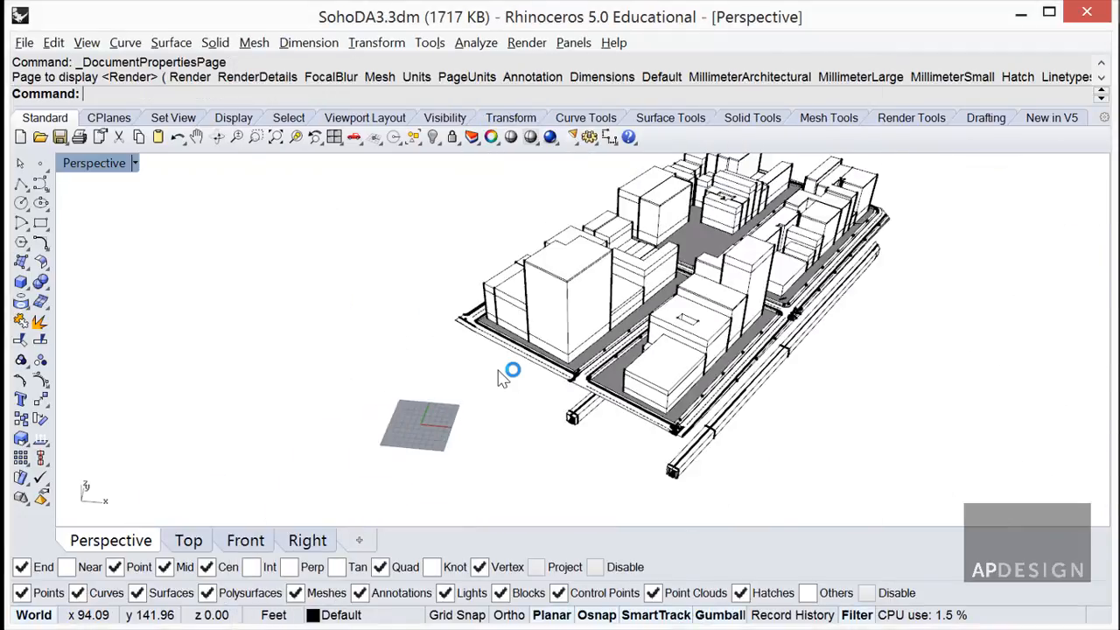
scroll(525, 368, down, 6)
scroll(660, 265, up, 10)
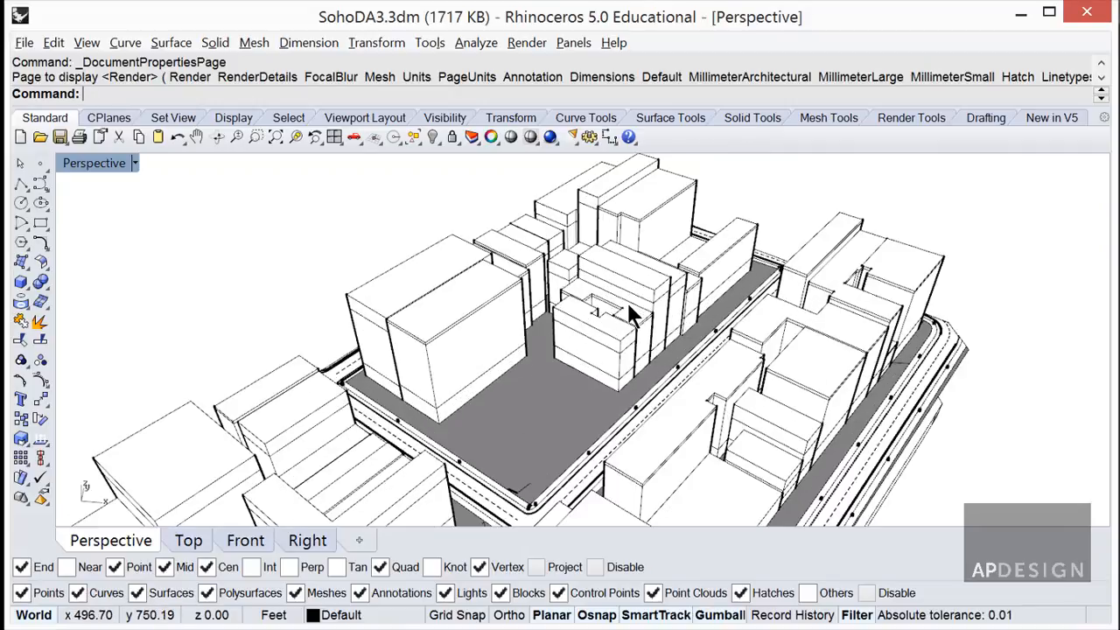
key(Return)
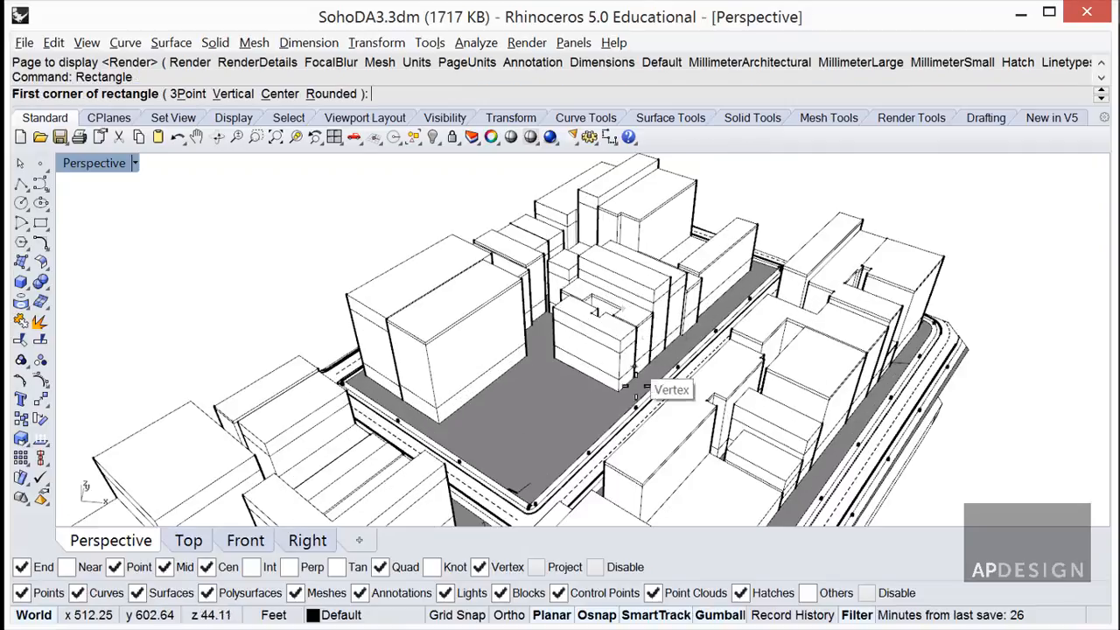
click(617, 391)
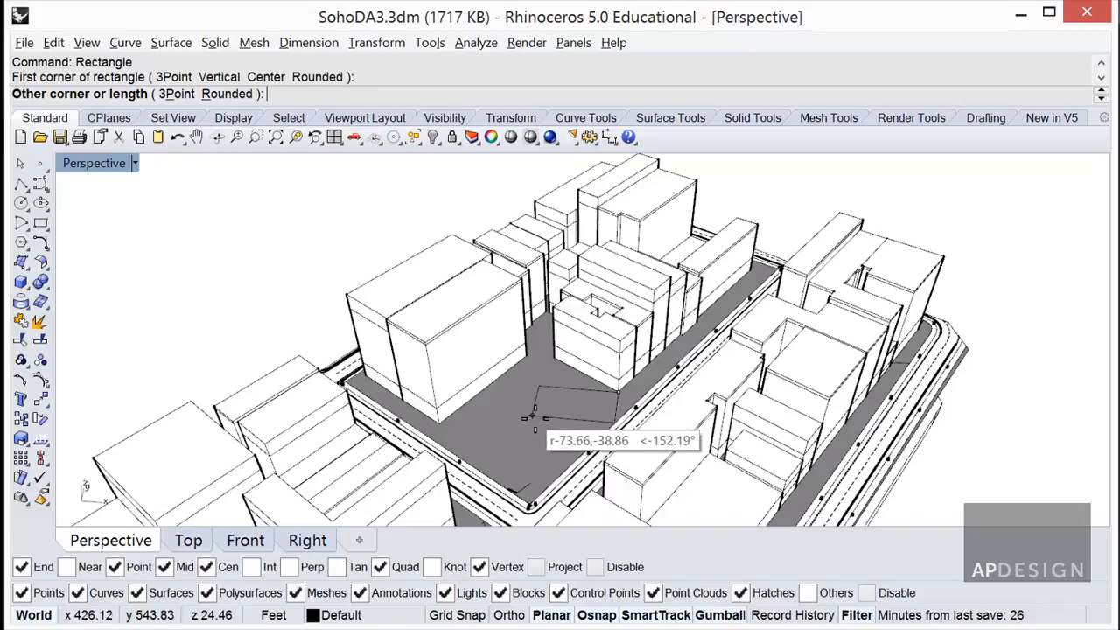
right_drag(503, 387, 492, 381)
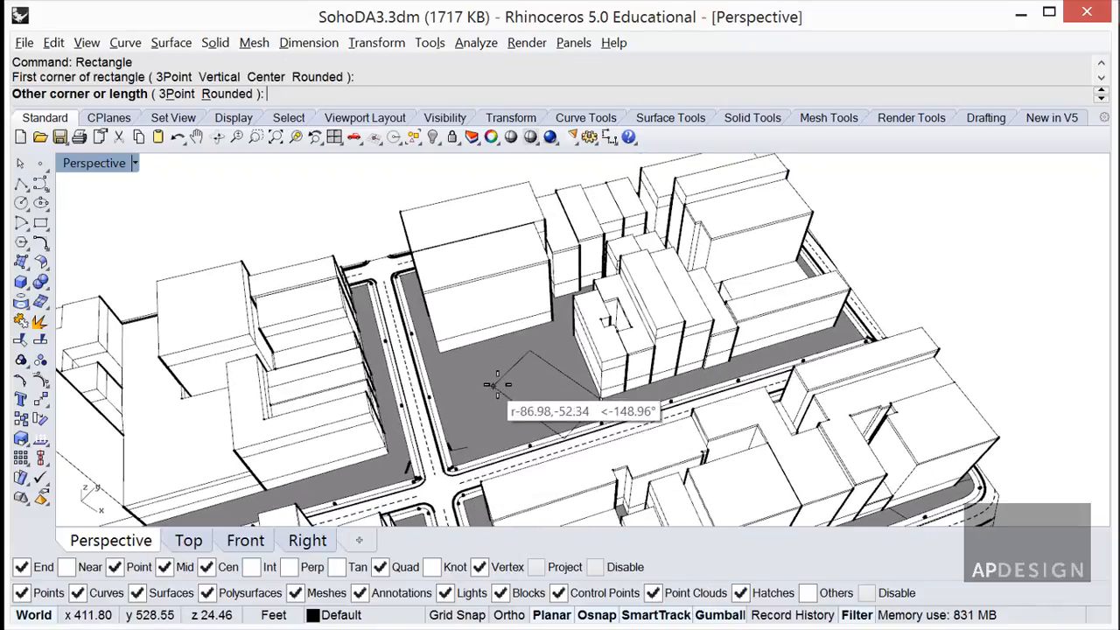
scroll(486, 359, down, 10)
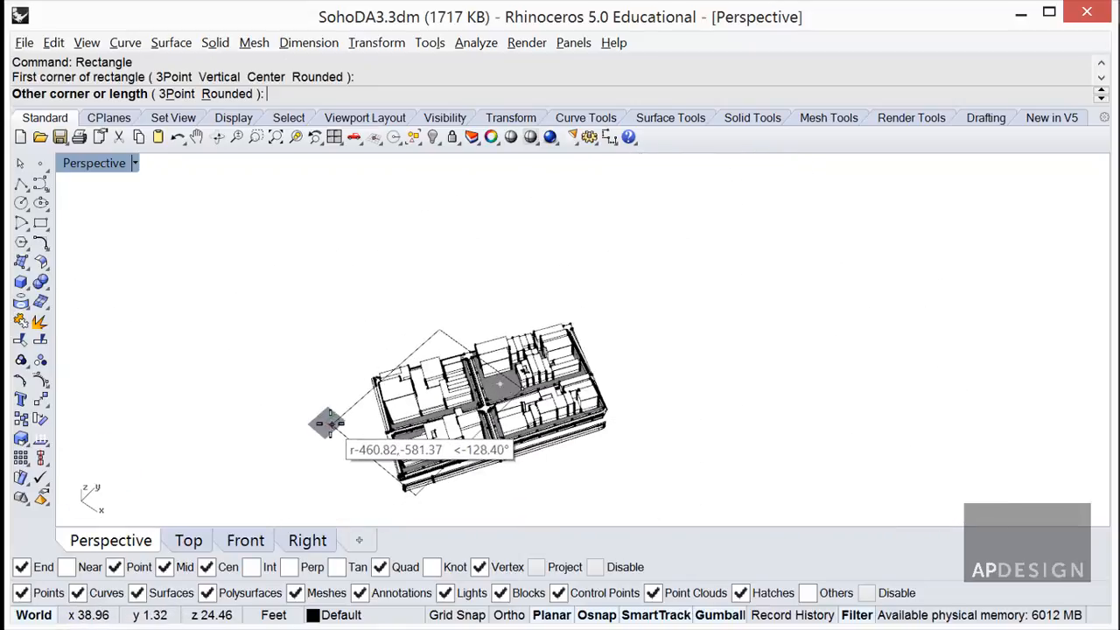
key(Escape)
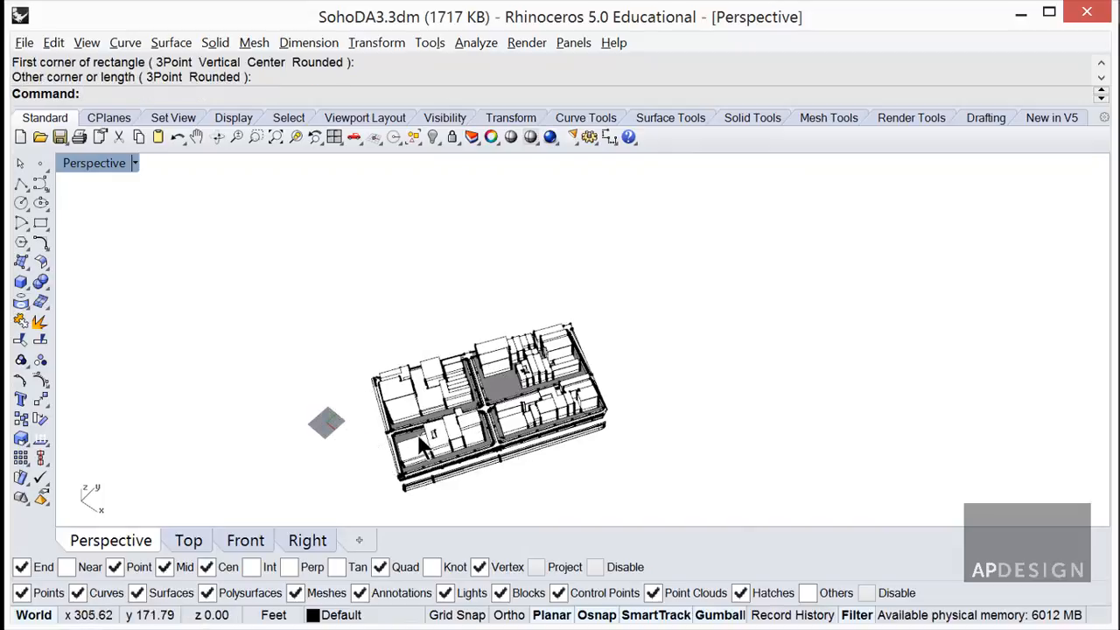
Step: Rotate the entire city model about a base corner of the large corner building so its base edge aligns with the Y axis, and deselect it
right_drag(419, 442, 785, 442)
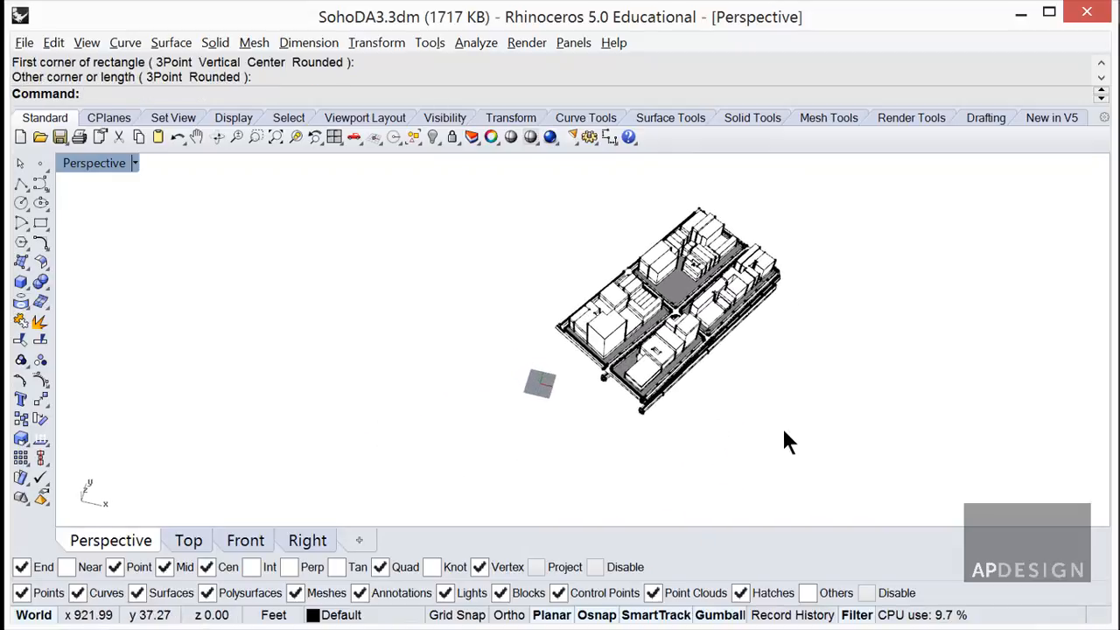
drag(855, 440, 502, 217)
scroll(636, 321, up, 5)
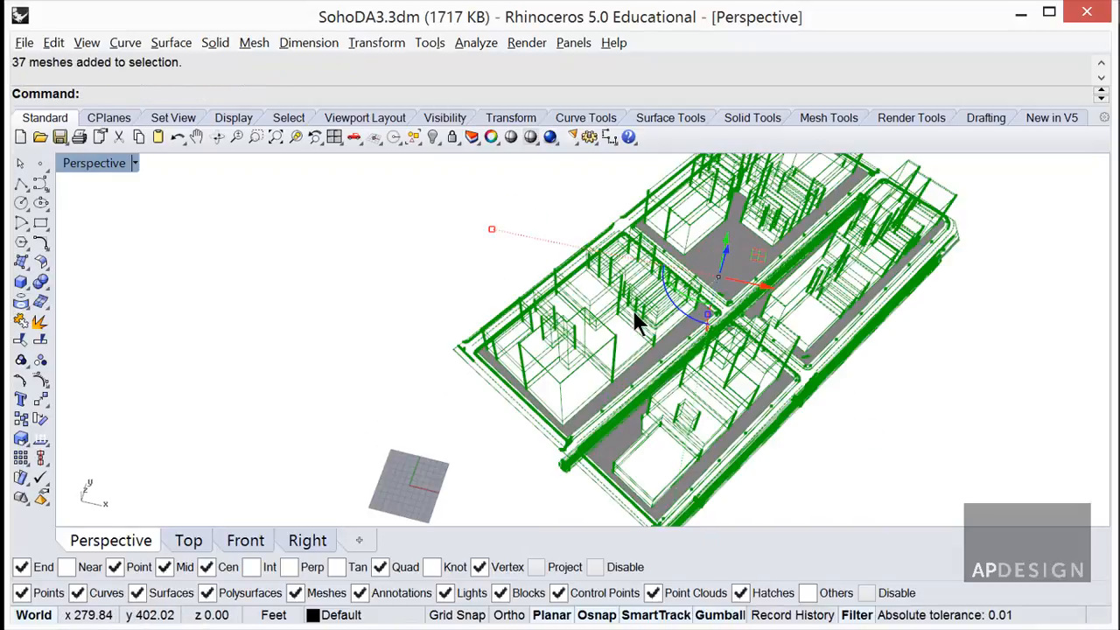
right_drag(589, 435, 617, 408)
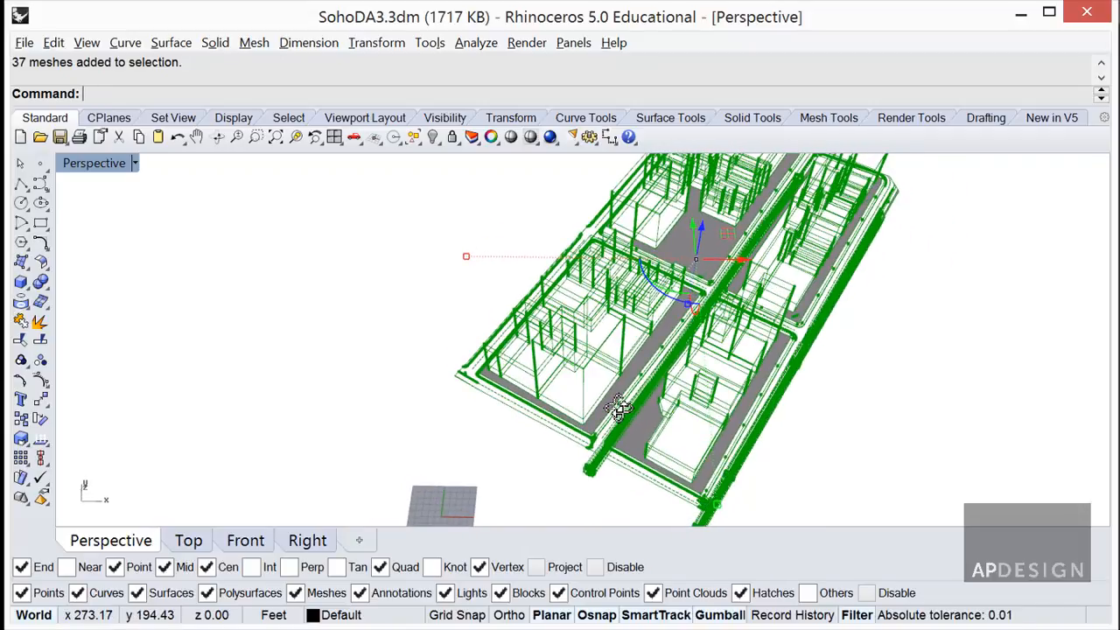
text(r)
key(Return)
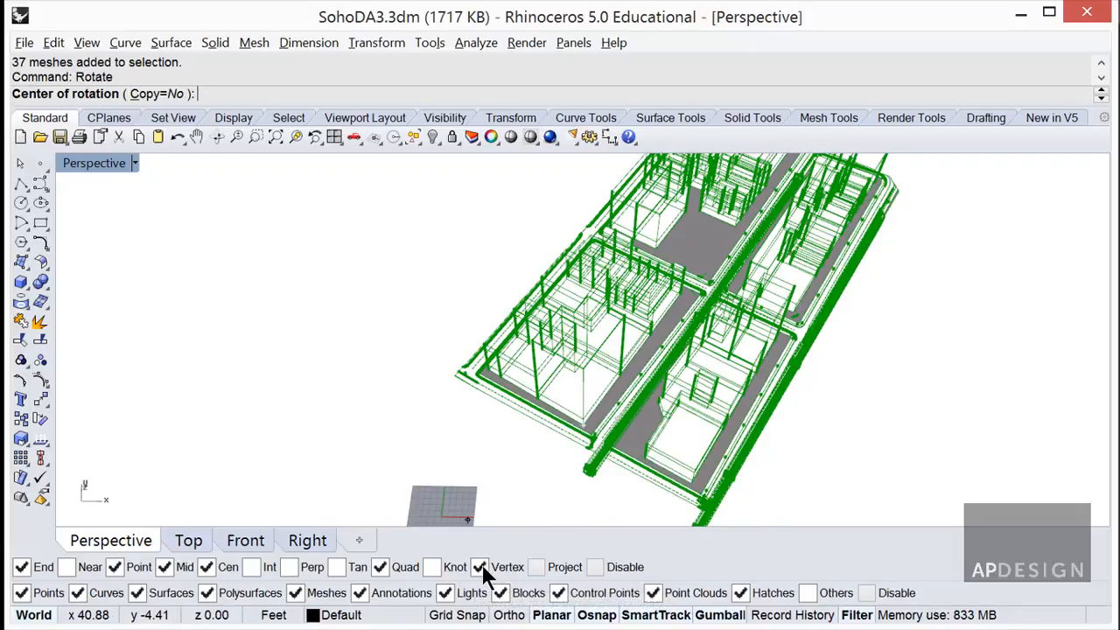
click(585, 428)
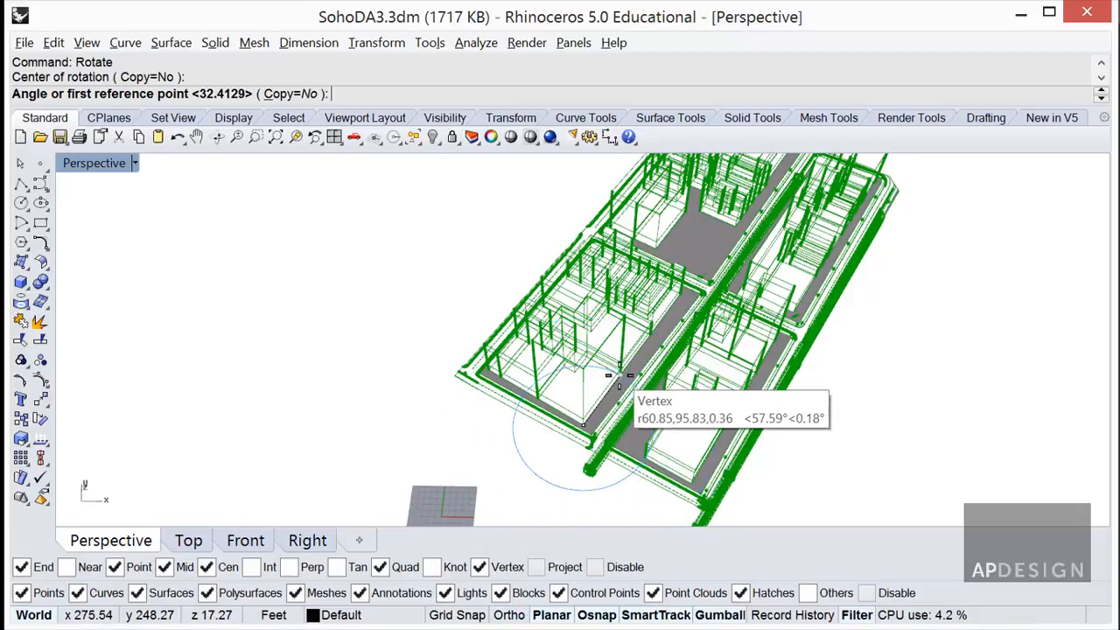
click(617, 376)
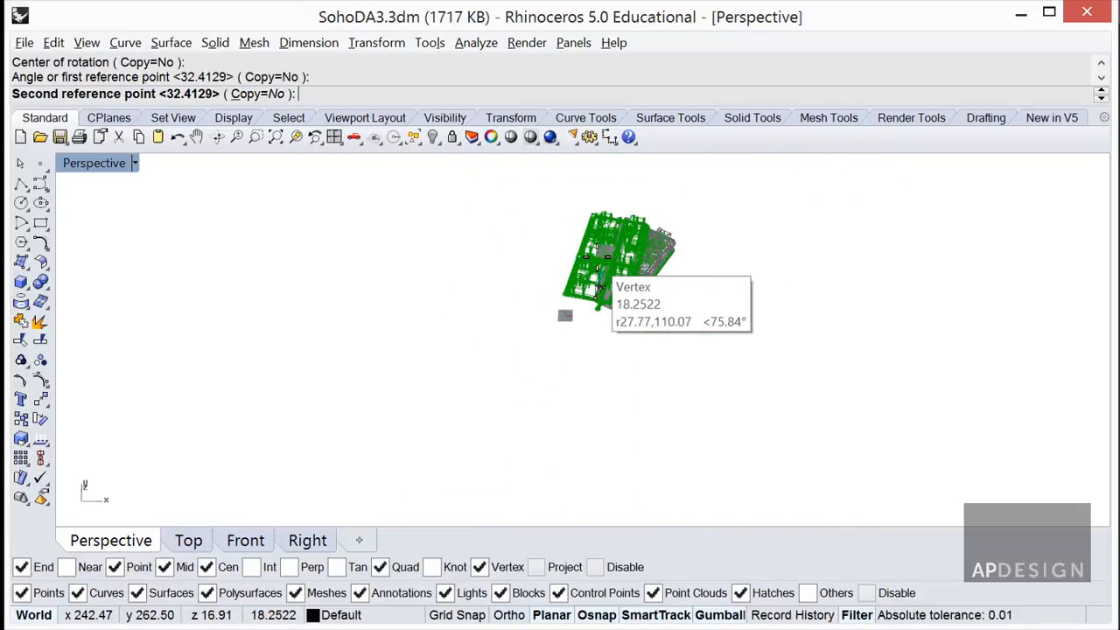
click(595, 192)
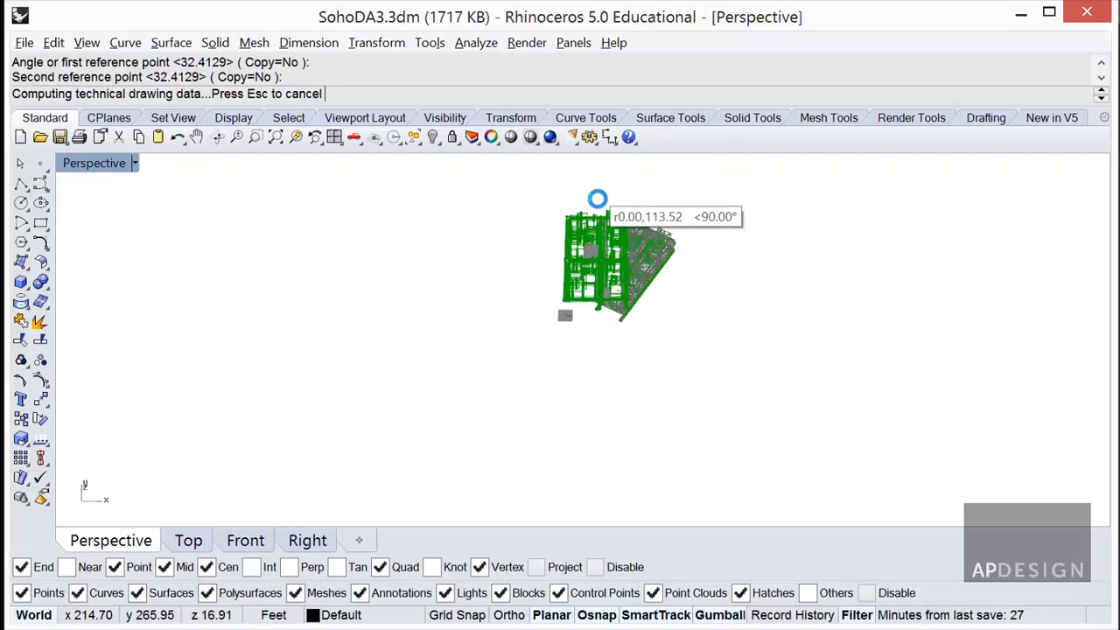
scroll(594, 307, up, 10)
right_drag(656, 329, 684, 411)
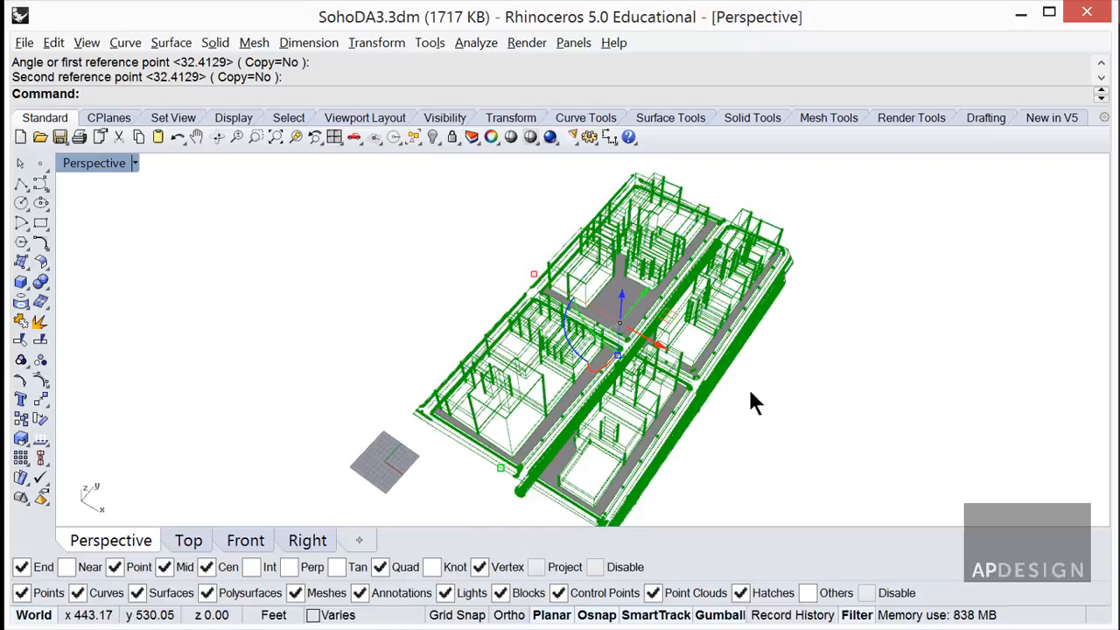
scroll(752, 394, up, 5)
scroll(761, 393, down, 7)
key(Escape)
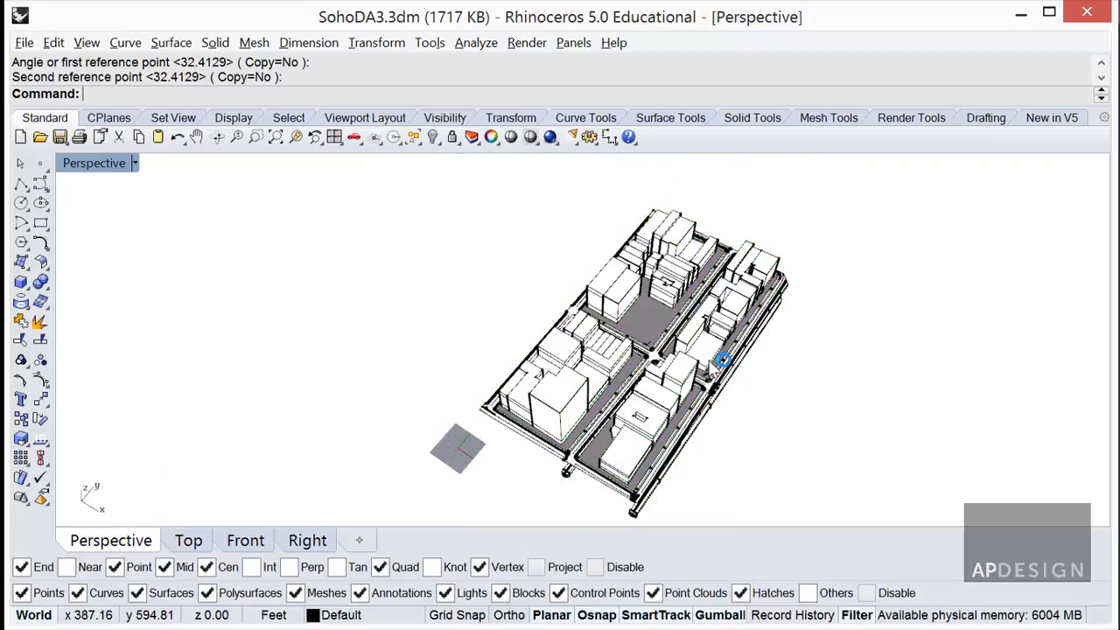
Step: Draw a rectangle on the empty lot between the nearest base corners of the two neighbouring buildings
scroll(723, 359, down, 4)
scroll(686, 399, up, 5)
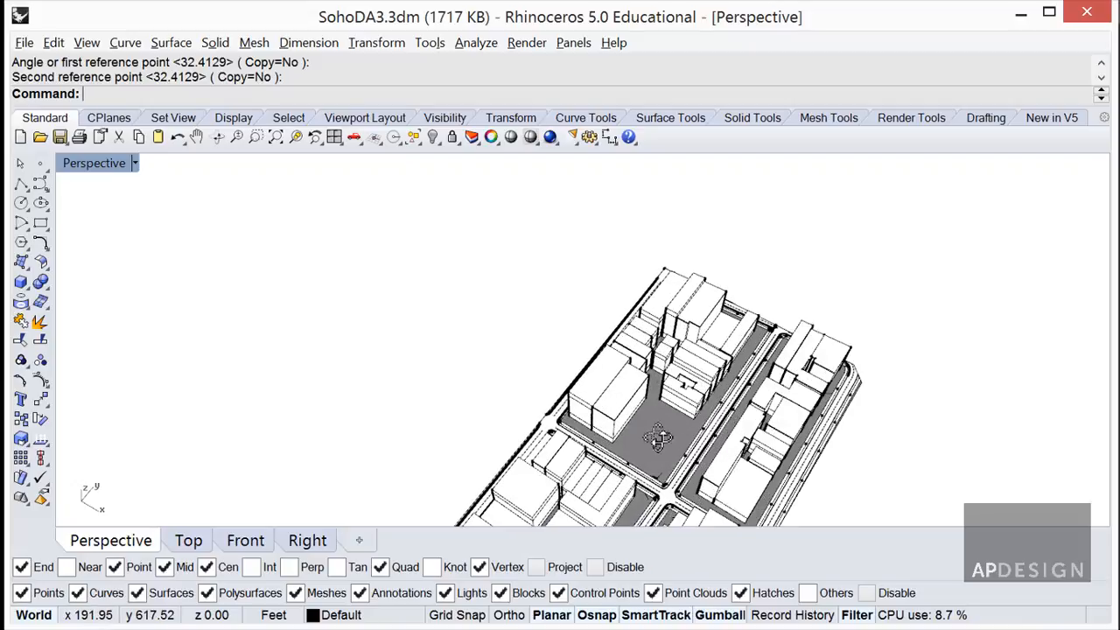
right_drag(661, 434, 624, 437)
text(Rectangle)
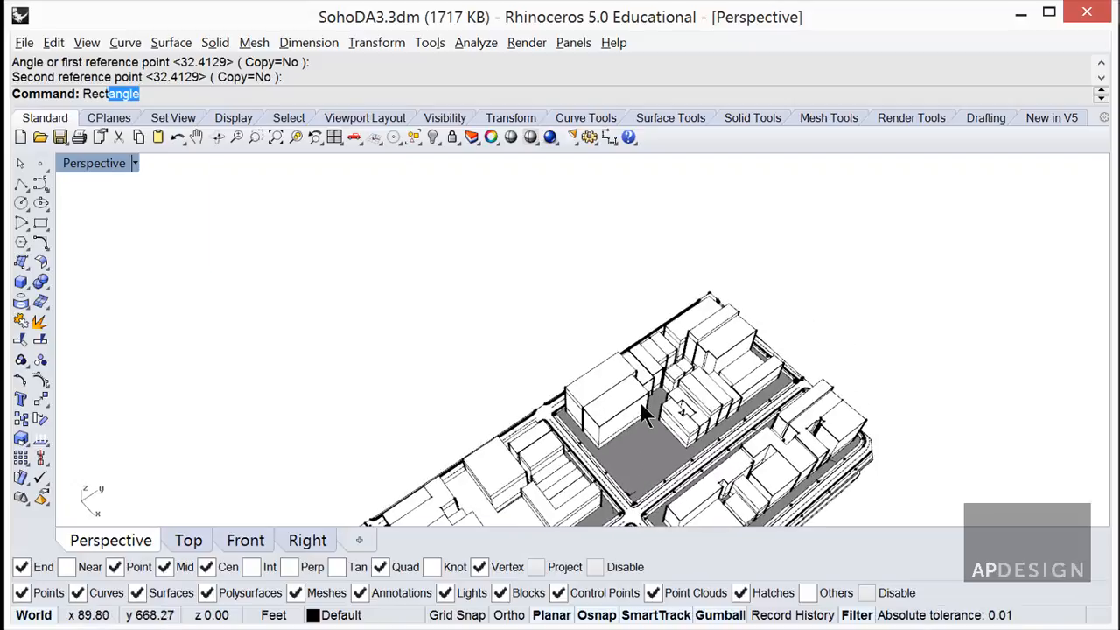
key(Return)
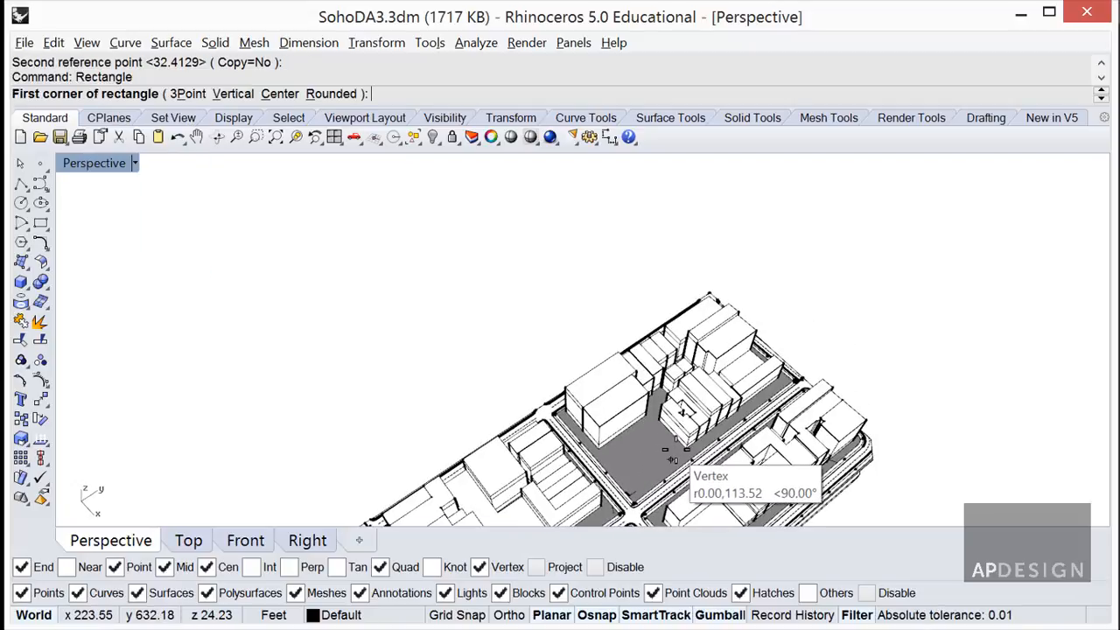
scroll(673, 442, up, 5)
scroll(727, 374, up, 2)
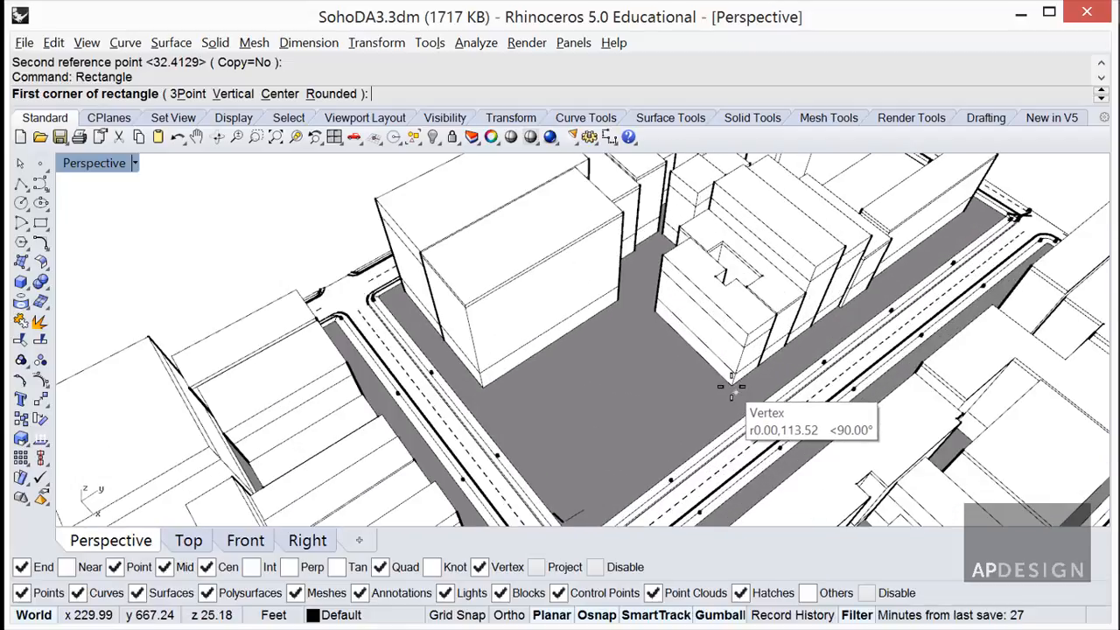
scroll(735, 385, up, 3)
click(739, 385)
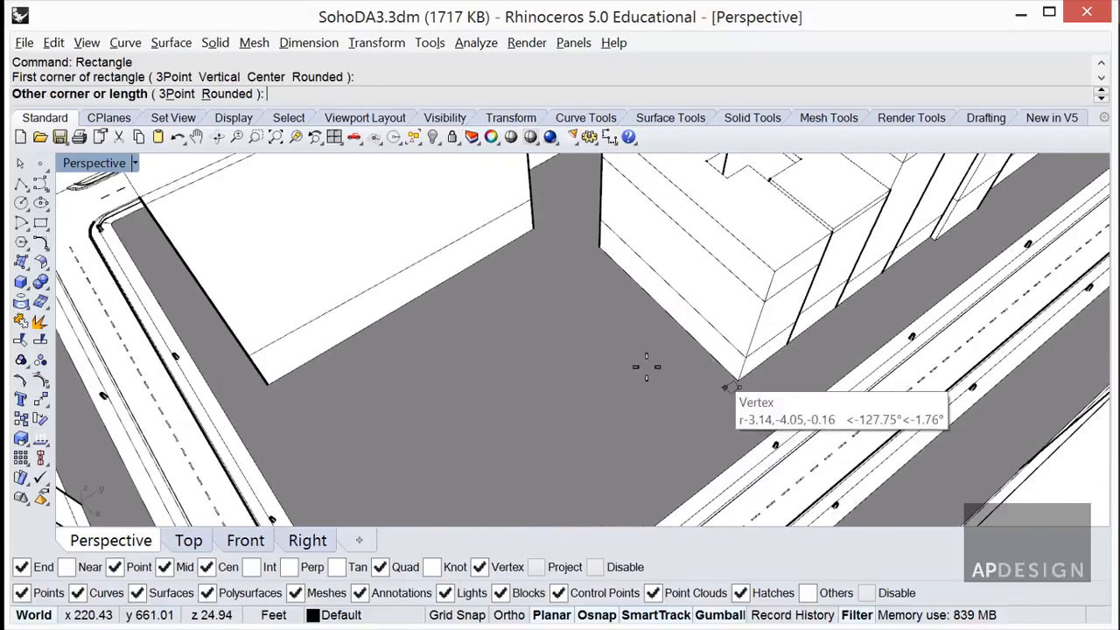
click(270, 385)
Step: Project the lot rectangle onto the ground surface of the city block
right_drag(302, 390, 682, 349)
click(683, 353)
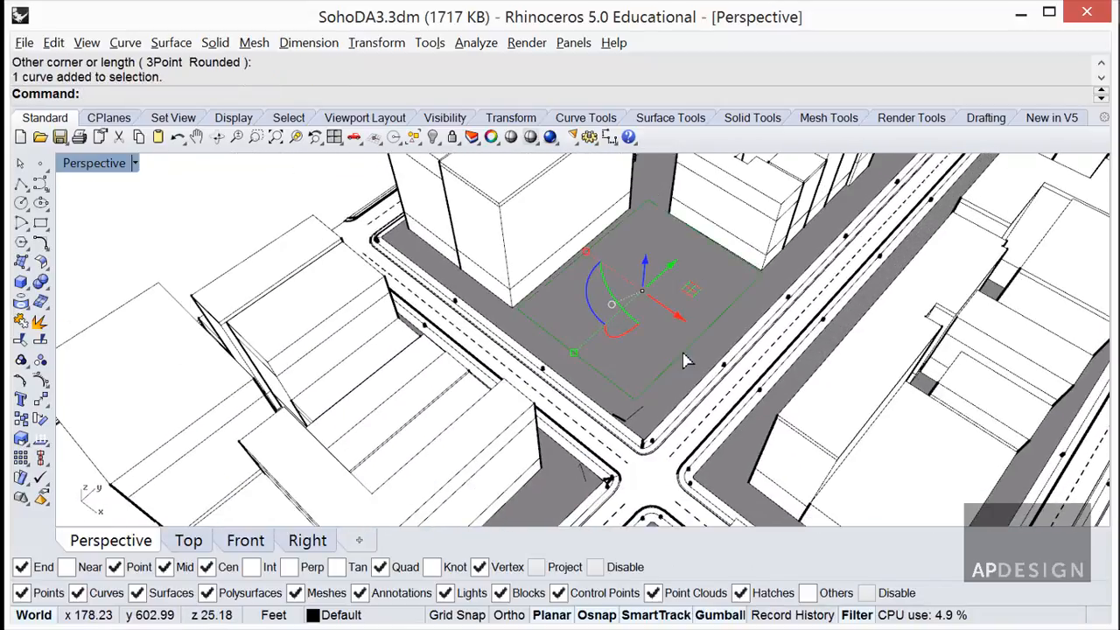
key(Return)
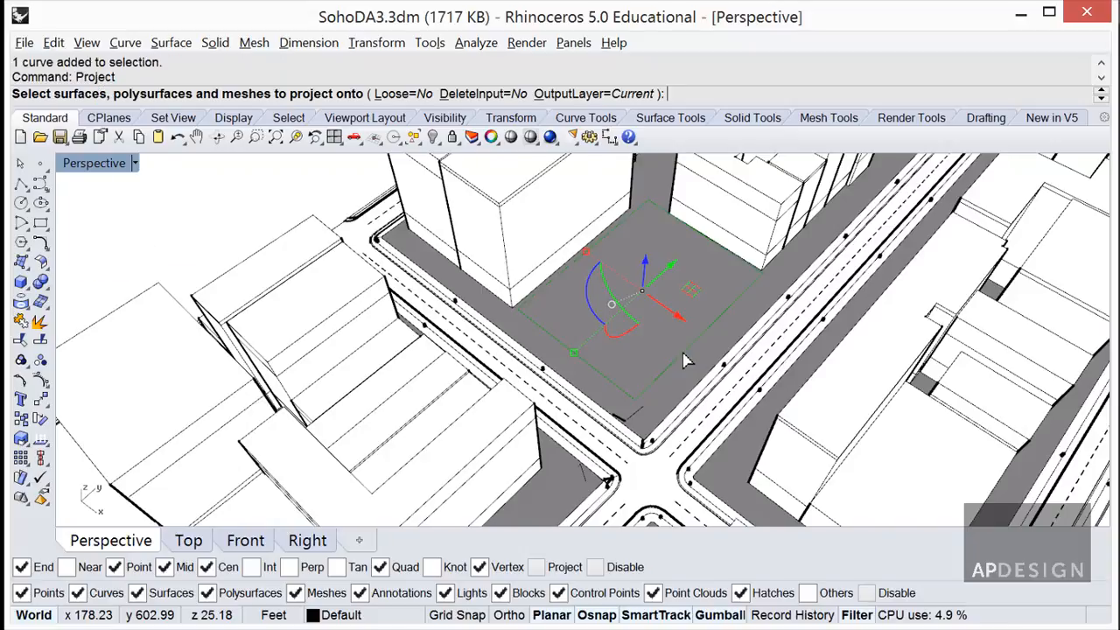
click(703, 378)
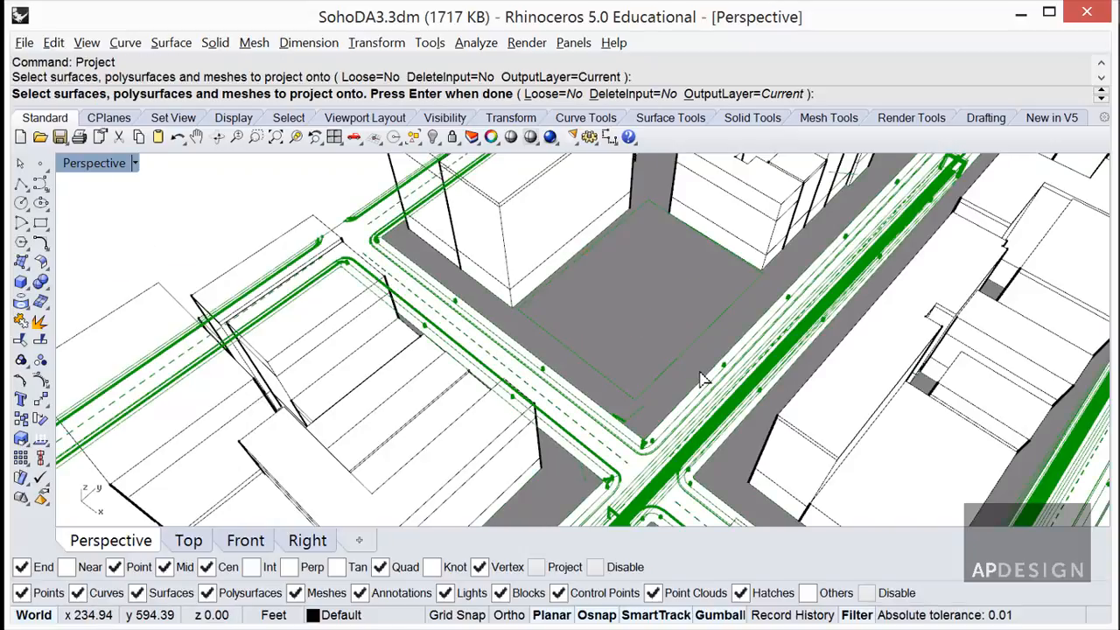
key(Return)
scroll(656, 385, up, 5)
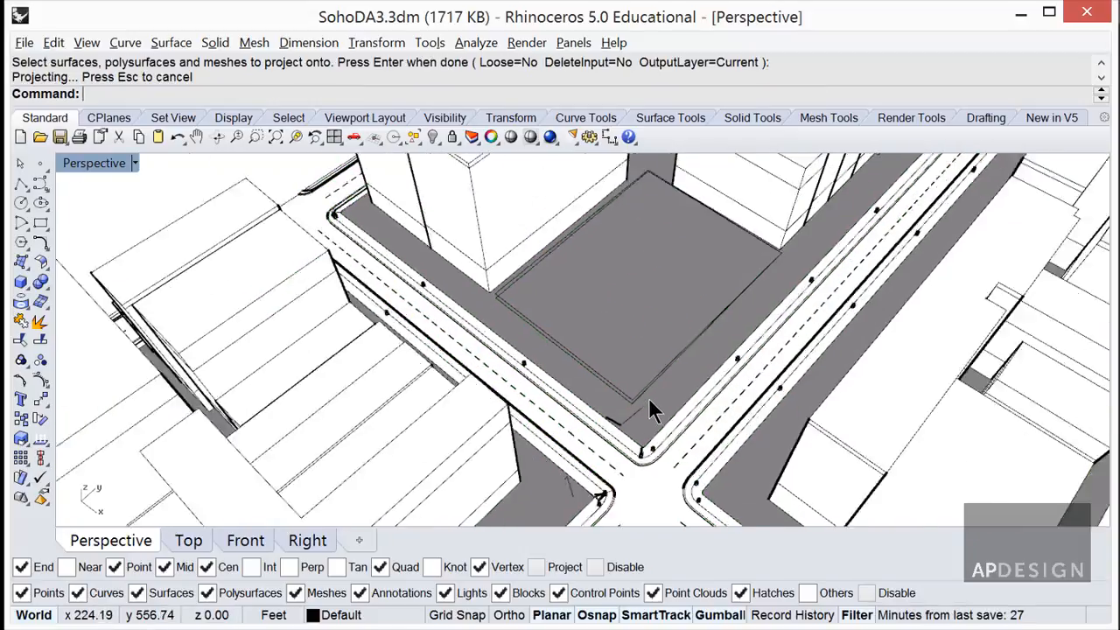
right_drag(662, 386, 602, 508)
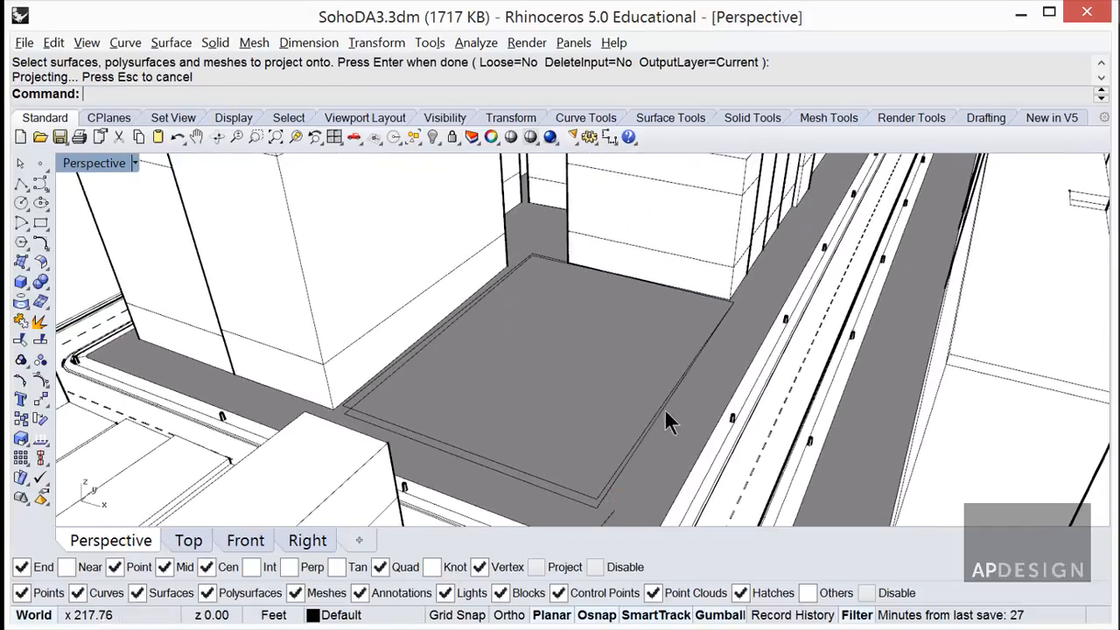
key(Escape)
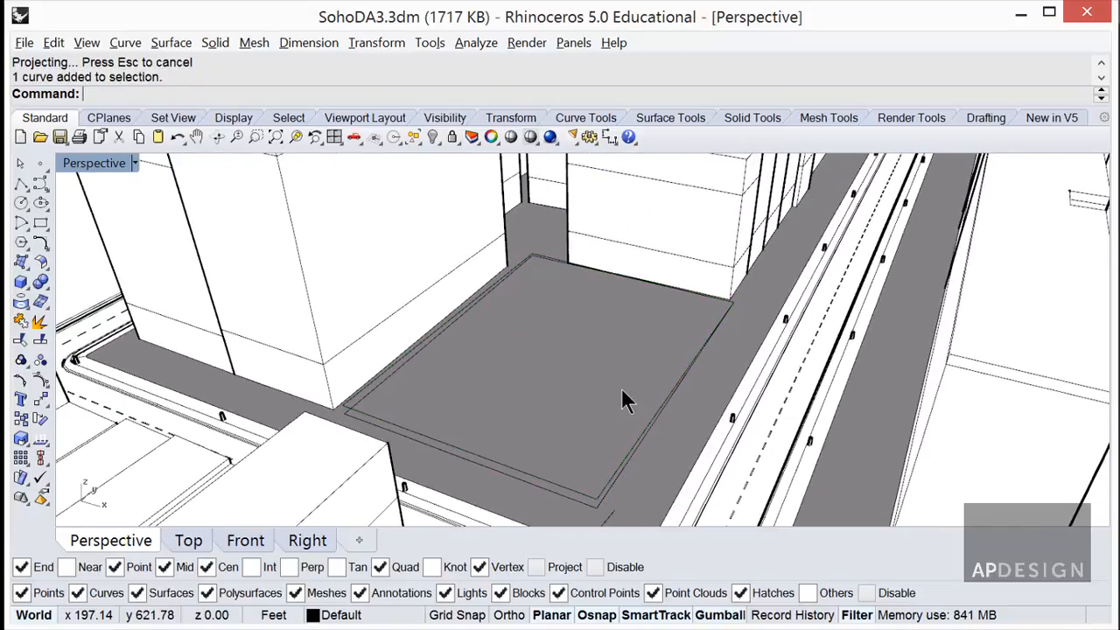
Step: Examine the projected lot outline and the surrounding city blocks from several distances and angles
scroll(627, 386, down, 4)
right_drag(636, 383, 558, 497)
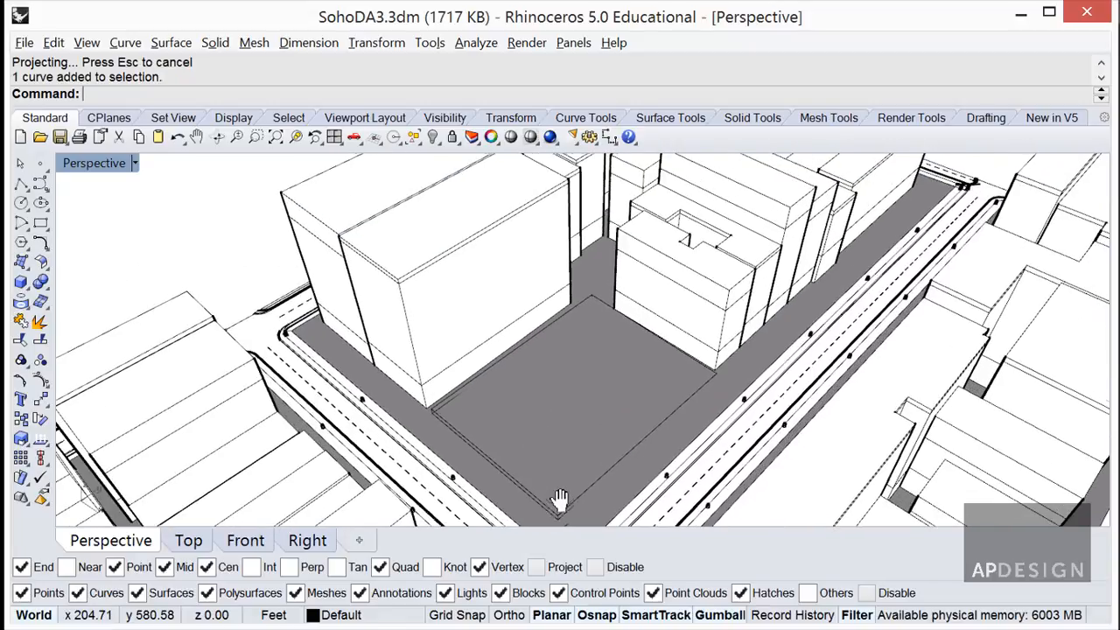
right_drag(664, 431, 739, 324)
scroll(670, 430, down, 5)
scroll(686, 408, up, 3)
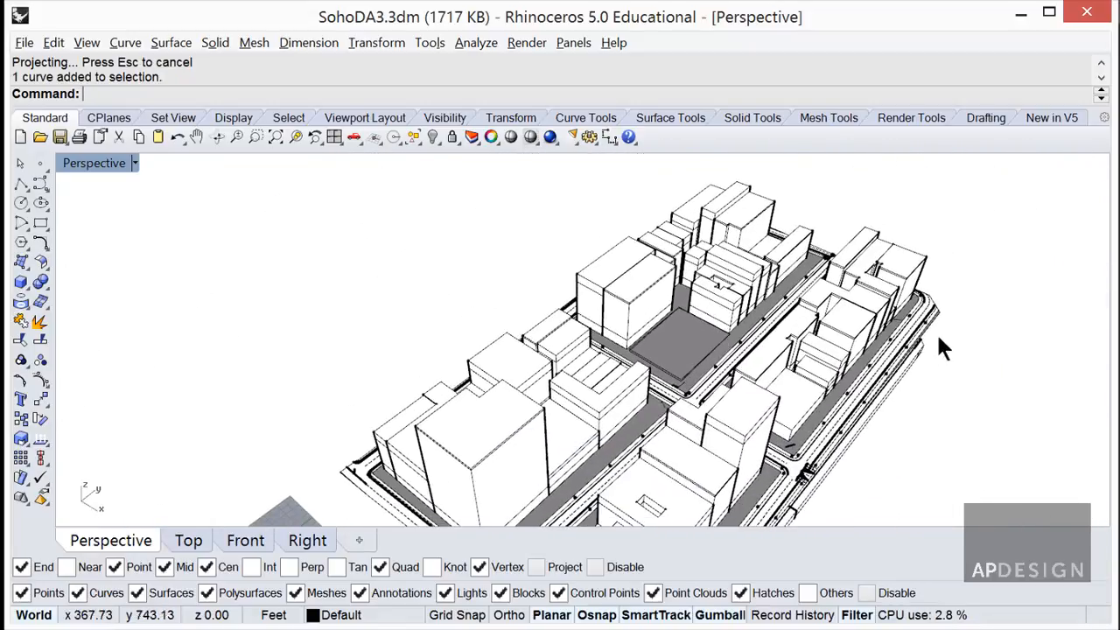
right_drag(616, 376, 632, 352)
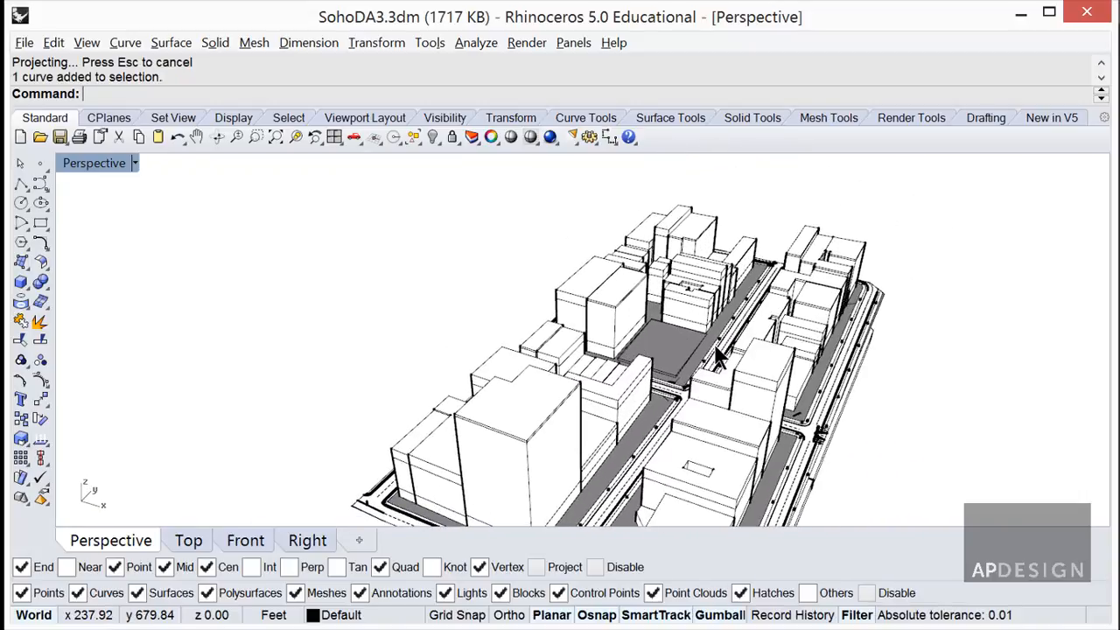
scroll(715, 357, up, 2)
right_drag(715, 357, 670, 445)
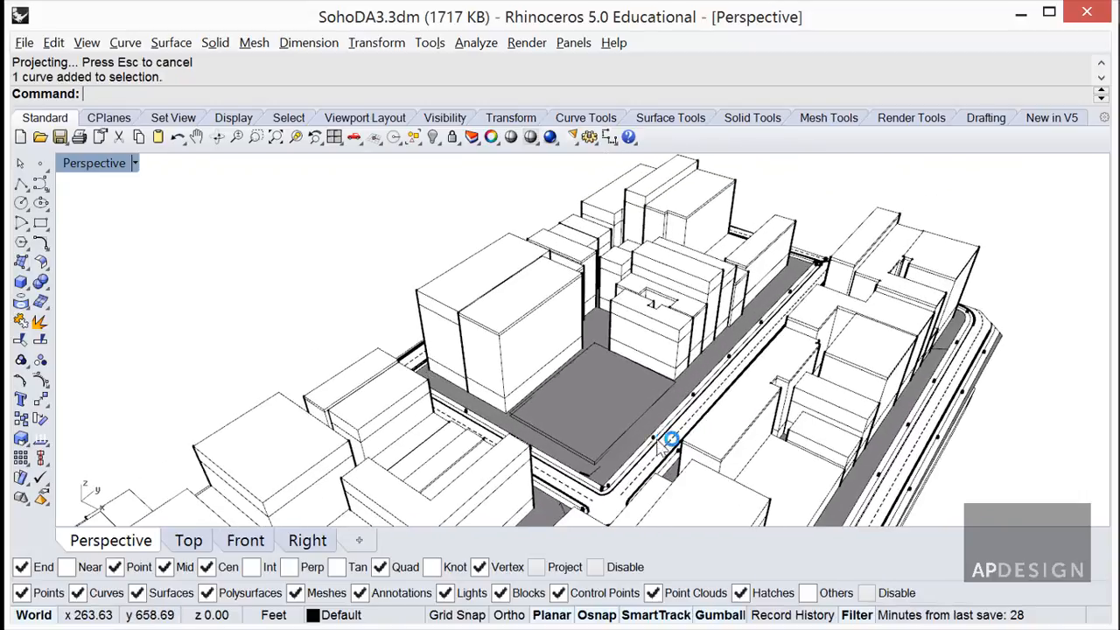
Step: Set the Perspective viewport's camera lens length to 18 mm
click(135, 163)
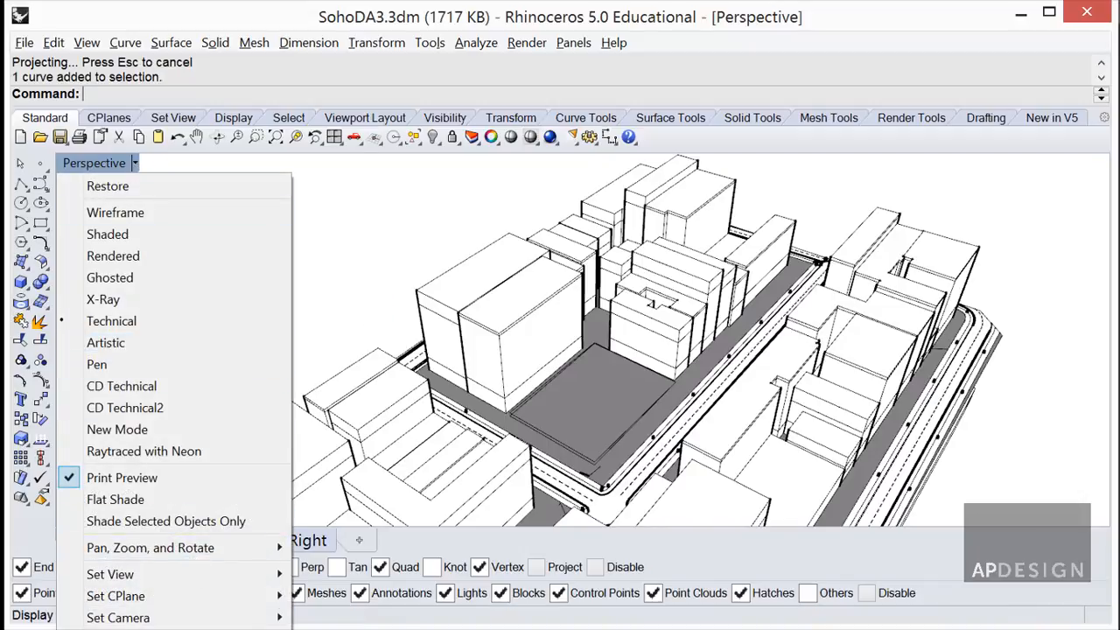
click(147, 629)
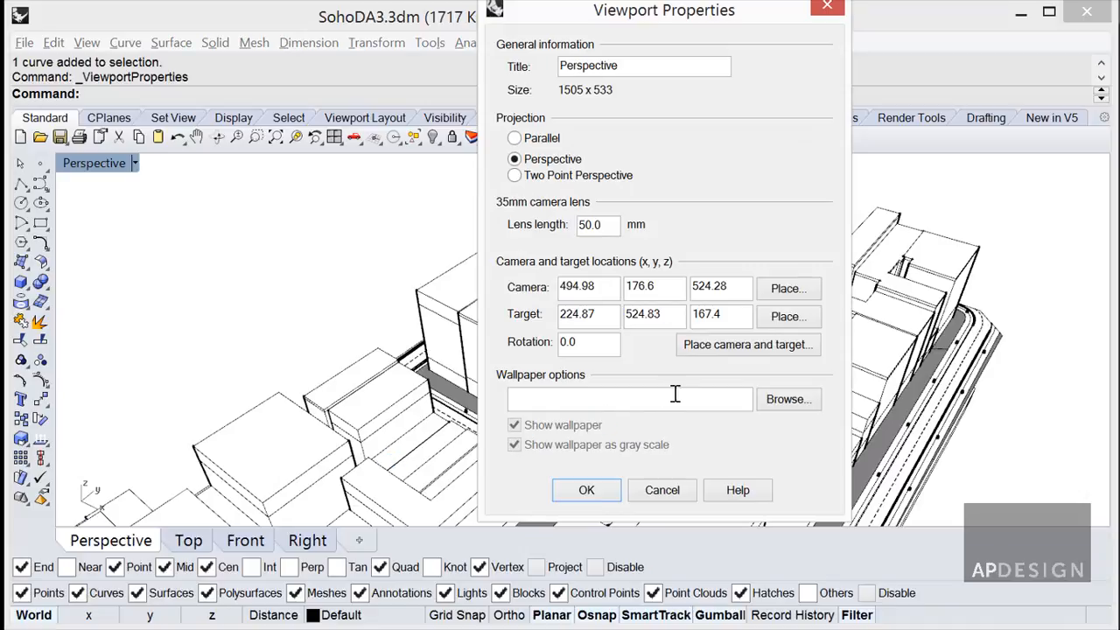
drag(546, 224, 530, 245)
text(1)
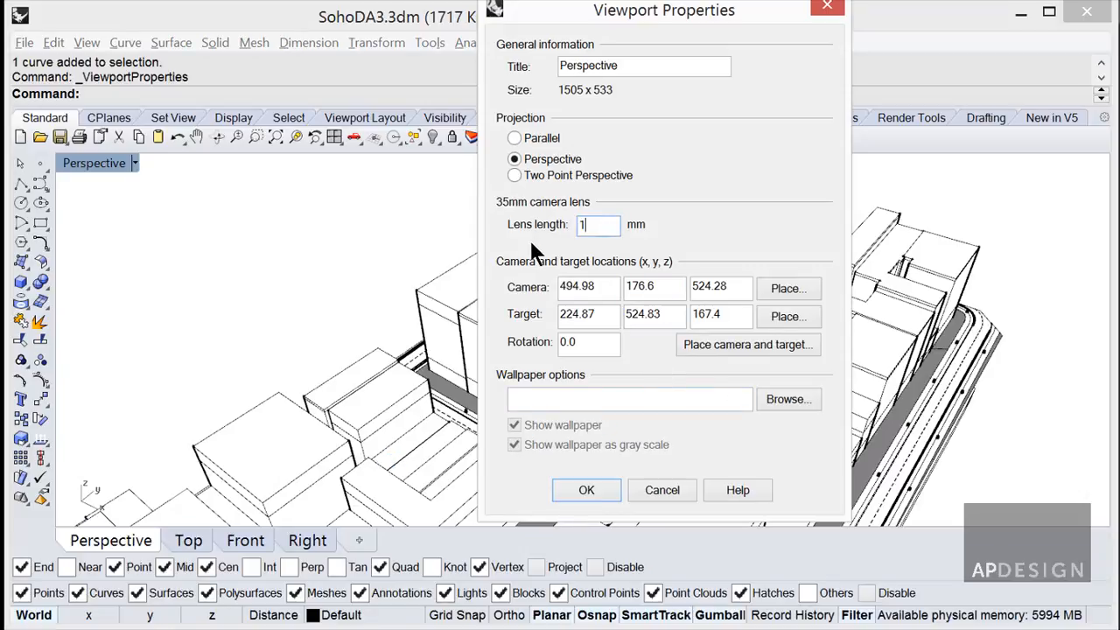
text(0)
click(586, 490)
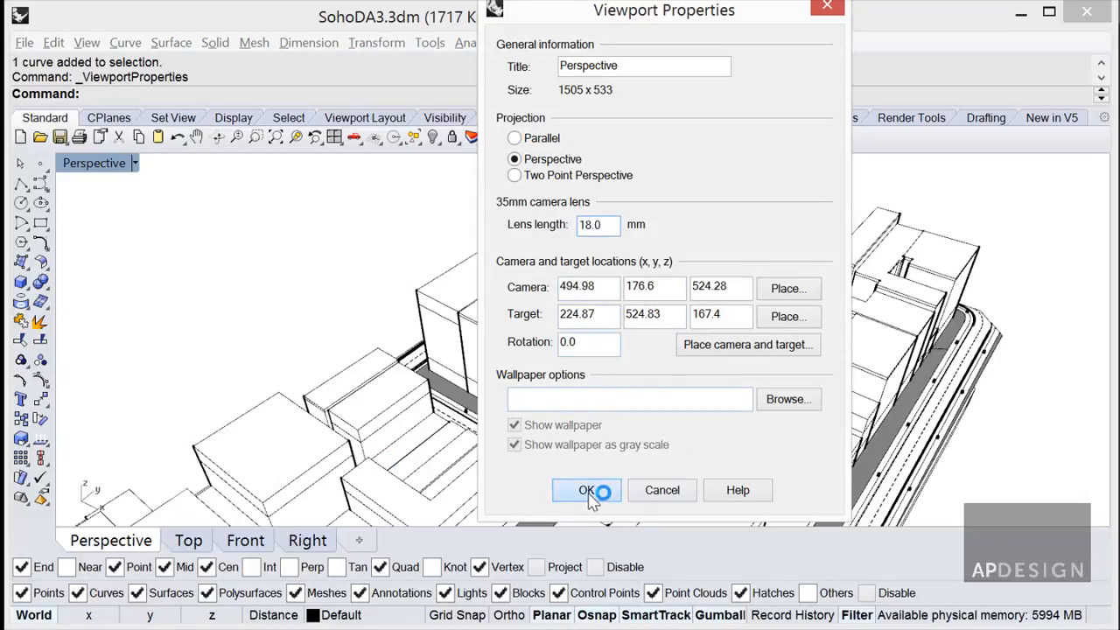
right_drag(664, 371, 613, 348)
scroll(613, 347, up, 5)
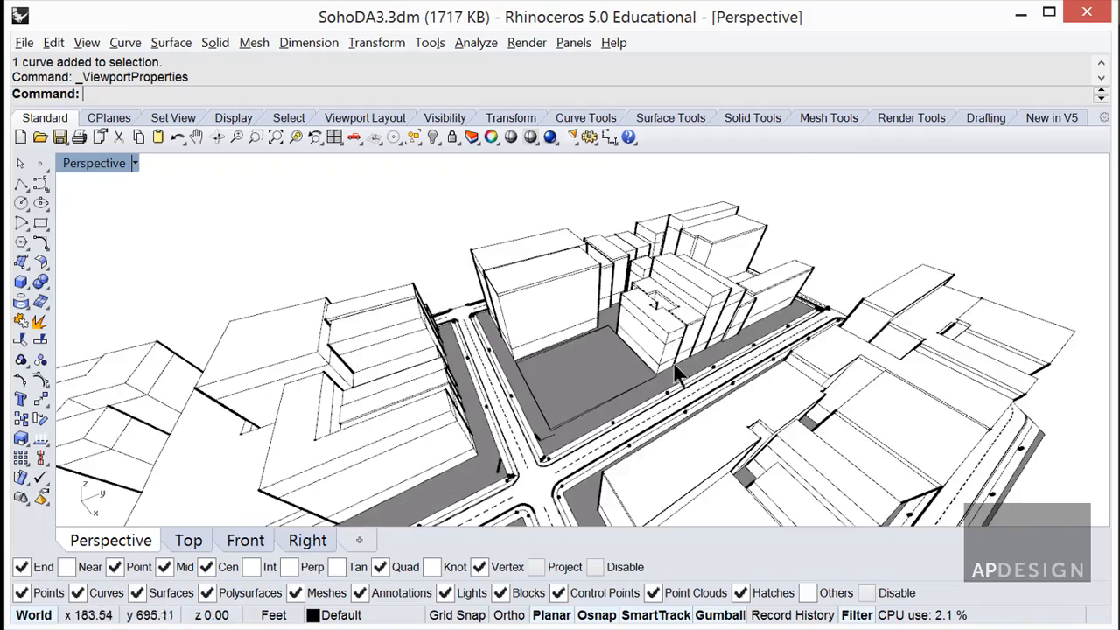
right_drag(674, 366, 674, 402)
scroll(615, 384, up, 1)
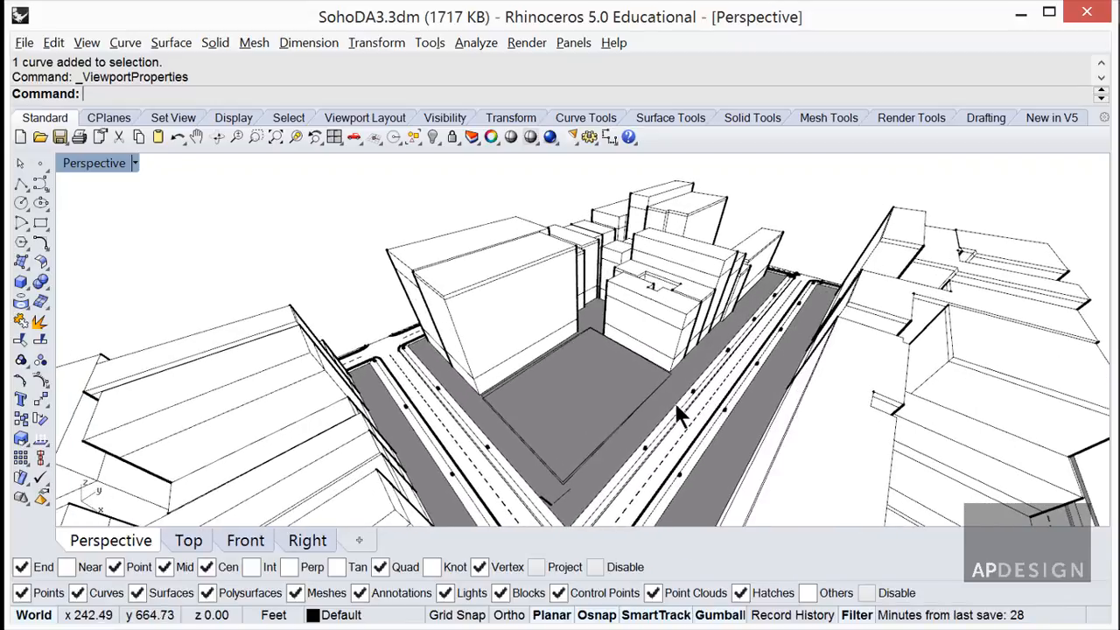
click(656, 390)
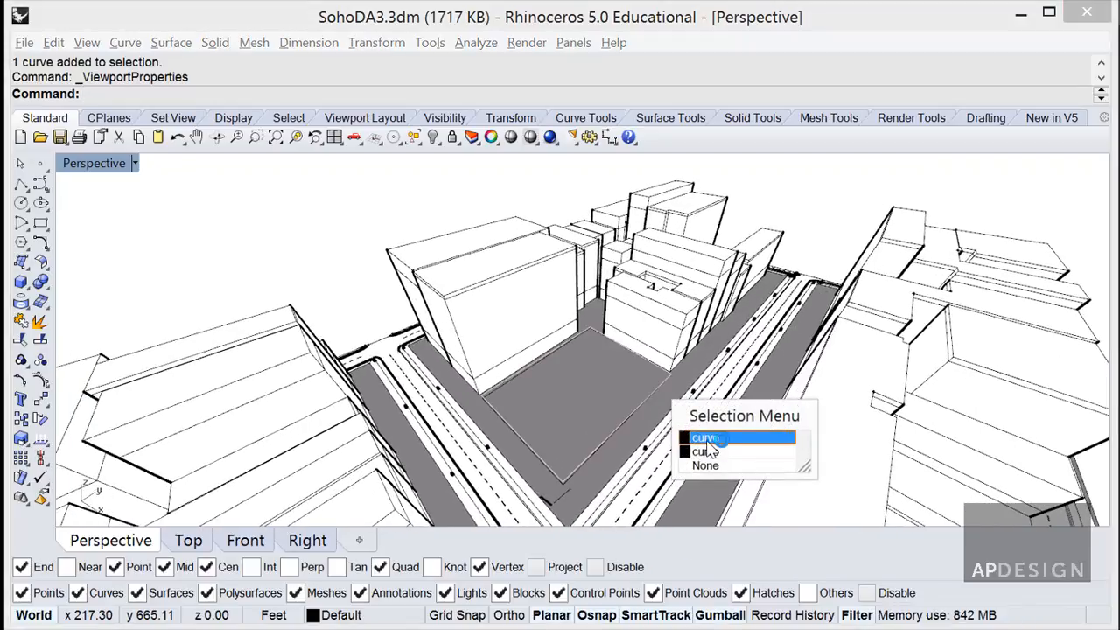
click(707, 440)
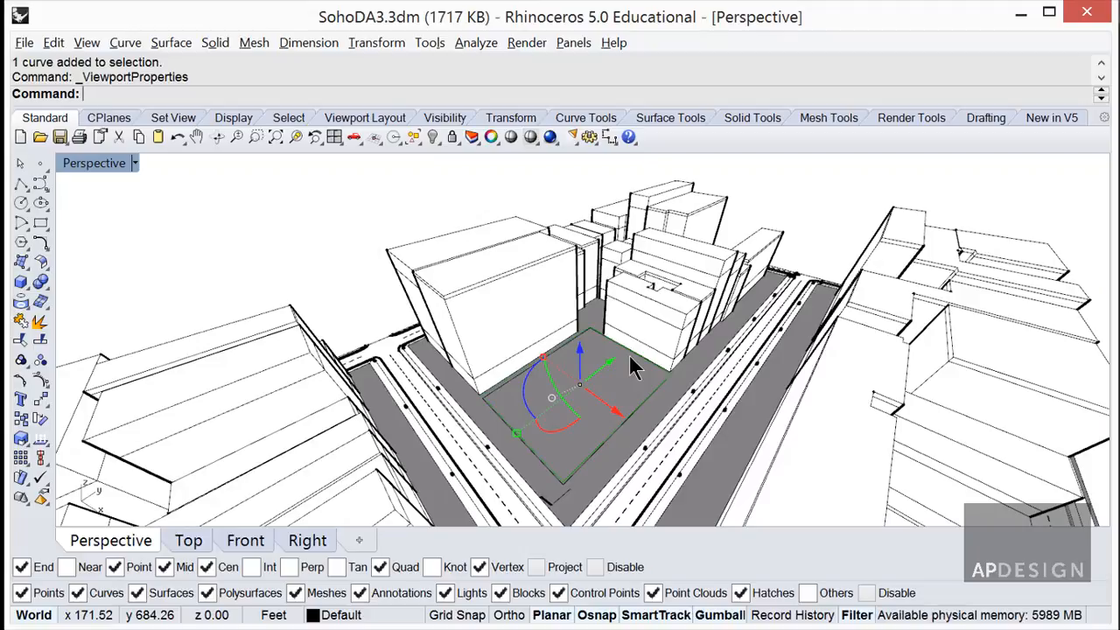
key(Escape)
Step: Extrude the lot rectangle as a solid up to the height of the large foreground building's roof corner
click(661, 392)
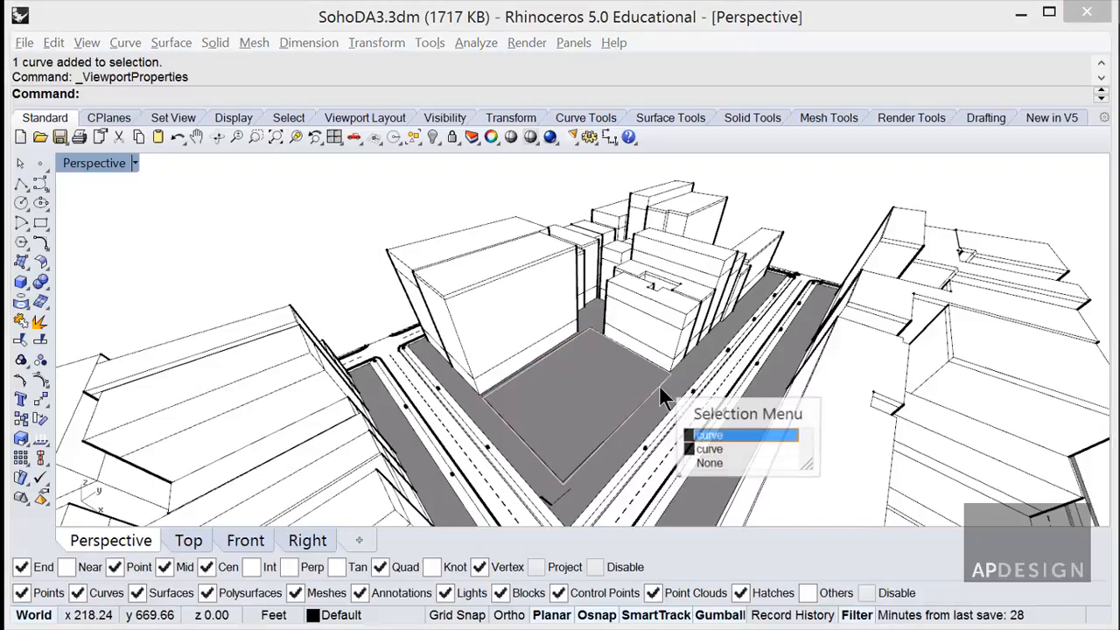
key(Return)
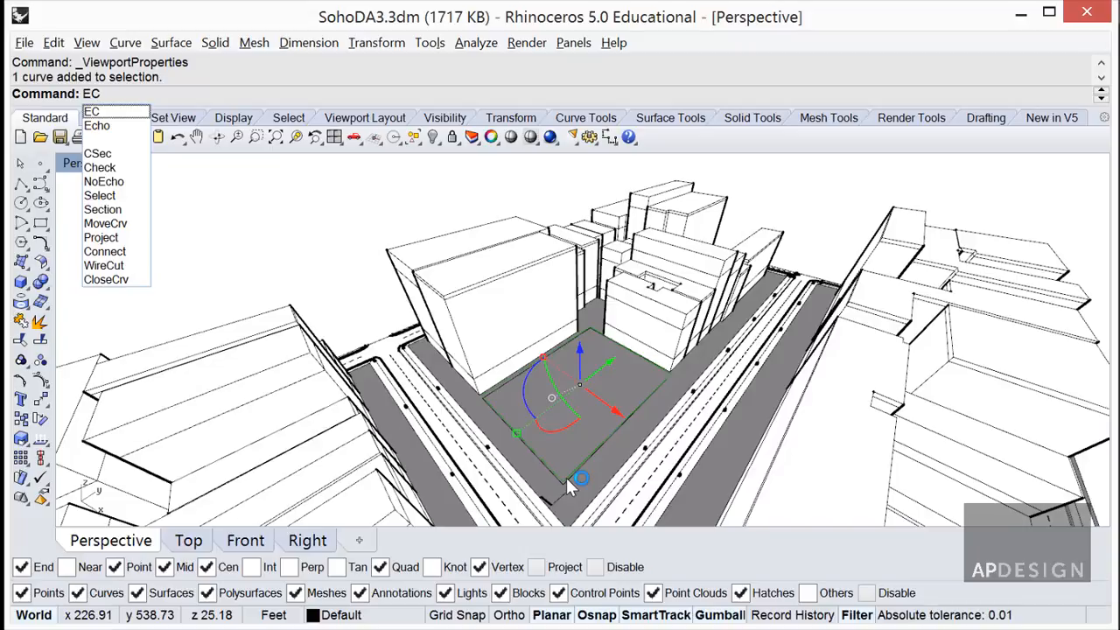
key(Return)
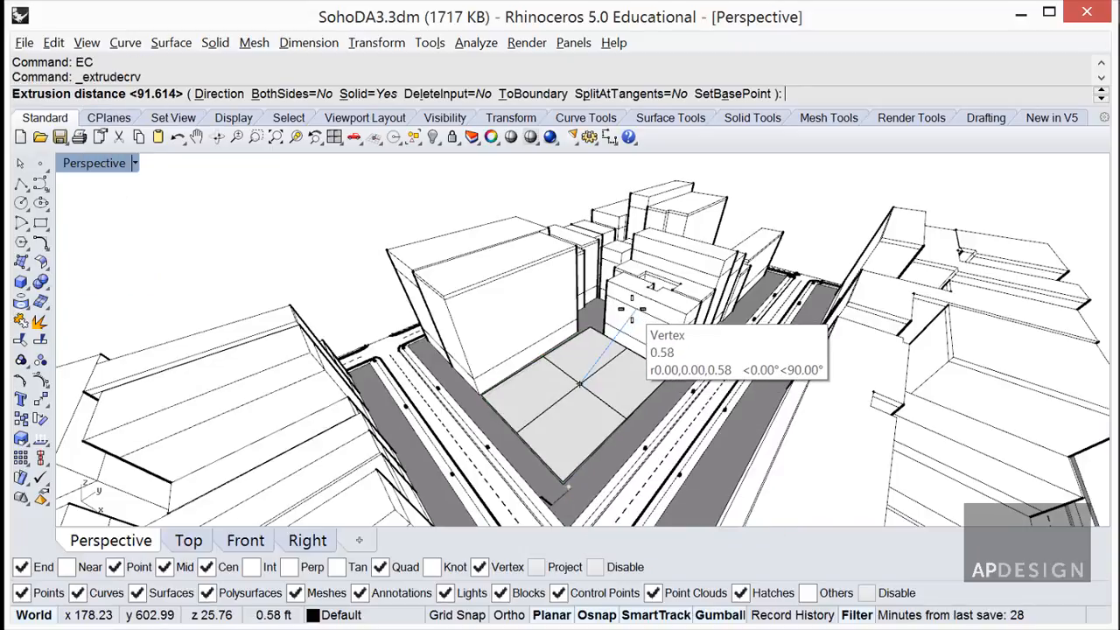
scroll(580, 384, down, 5)
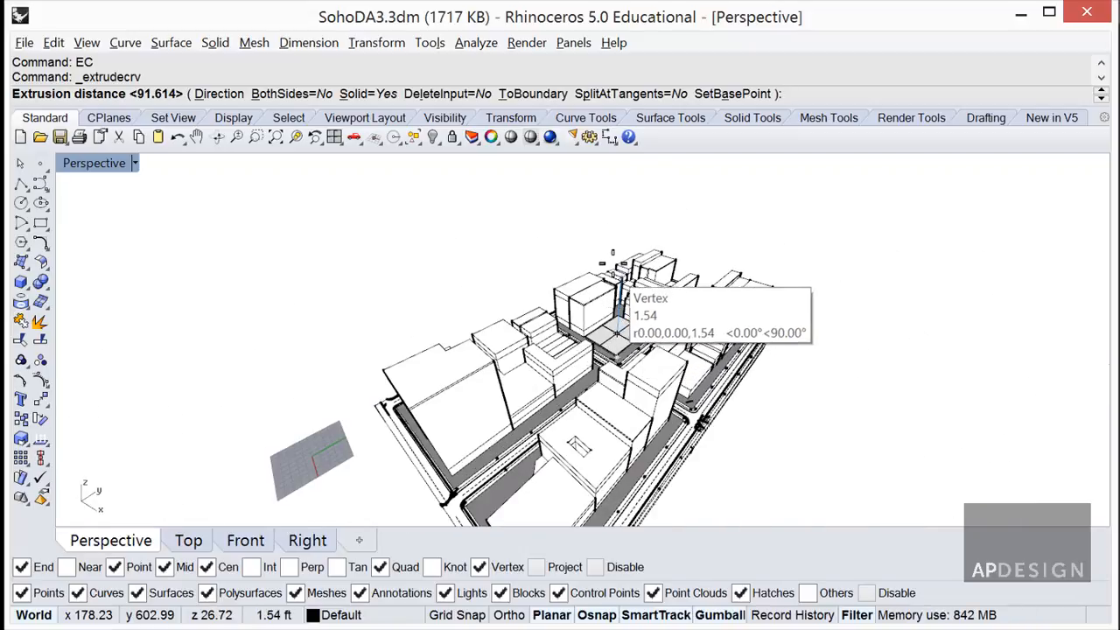
click(442, 345)
right_drag(499, 275, 542, 274)
scroll(649, 261, up, 5)
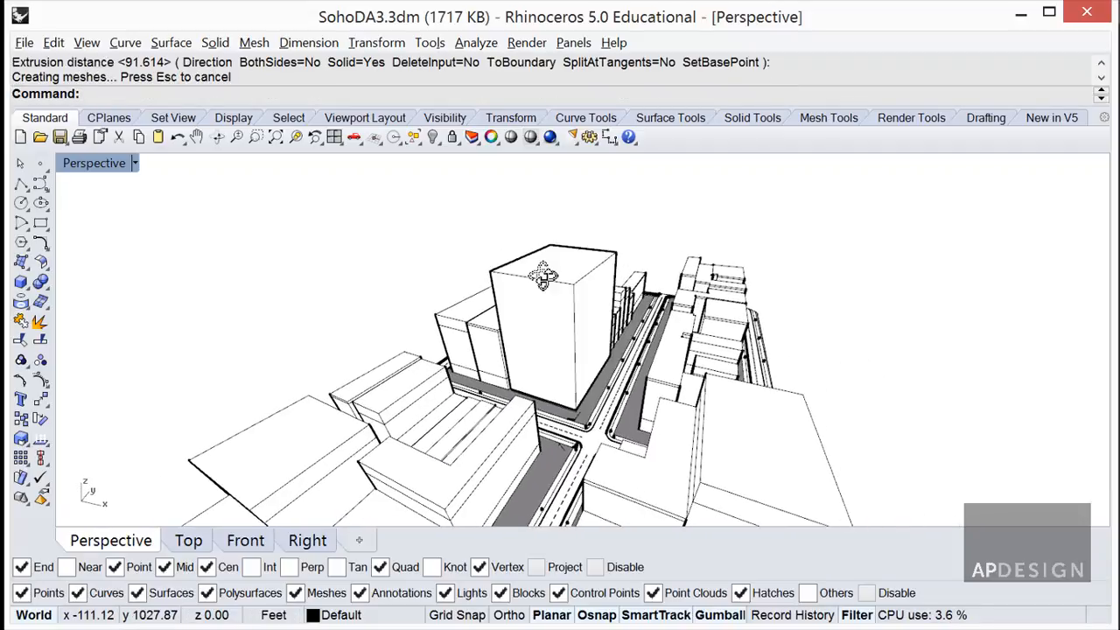
right_drag(623, 296, 605, 420)
mouse_move(651, 456)
shift+right_down()
mouse_move(708, 445)
mouse_move(618, 421)
mouse_move(506, 428)
mouse_move(516, 444)
mouse_move(572, 430)
mouse_move(671, 482)
mouse_move(549, 450)
mouse_move(507, 468)
mouse_move(513, 451)
shift+right_up()
scroll(515, 433, up, 4)
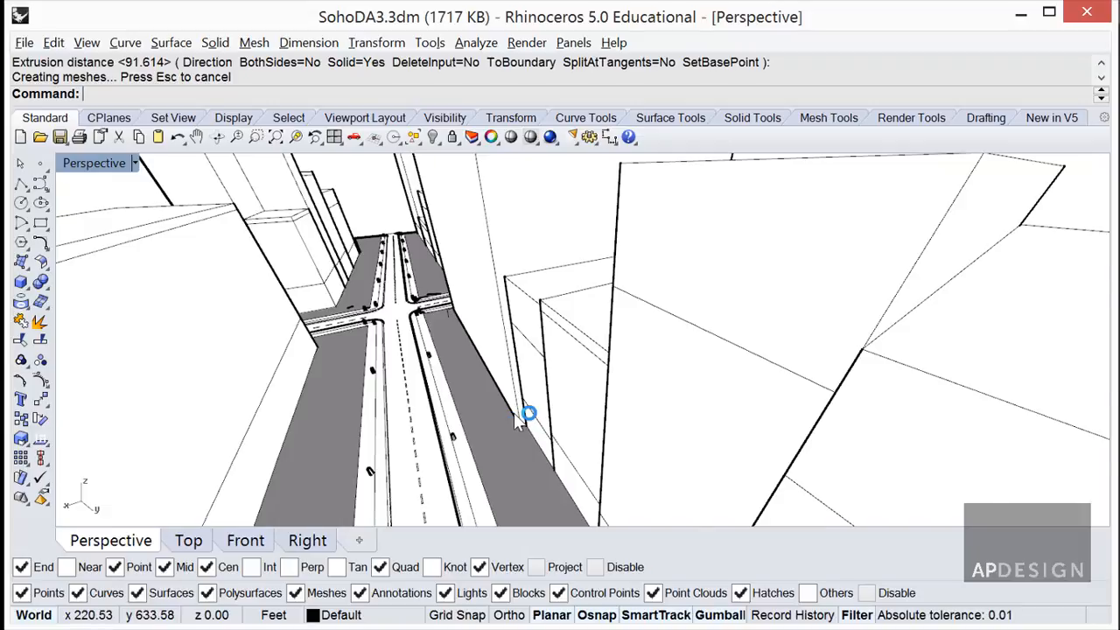
scroll(516, 420, down, 3)
text(MF)
key(Return)
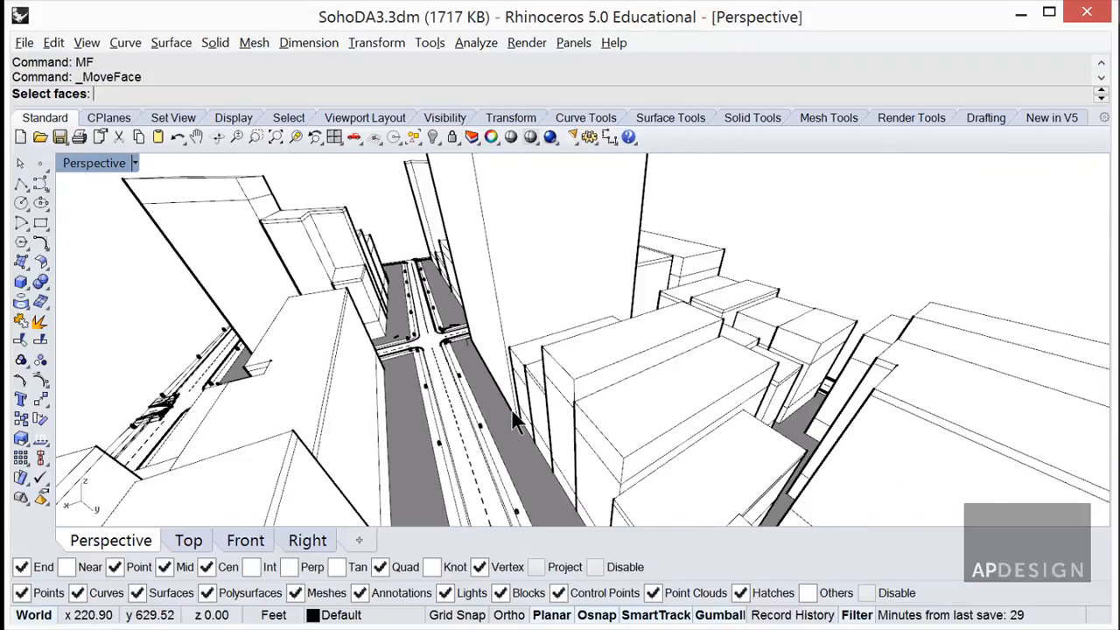
click(492, 349)
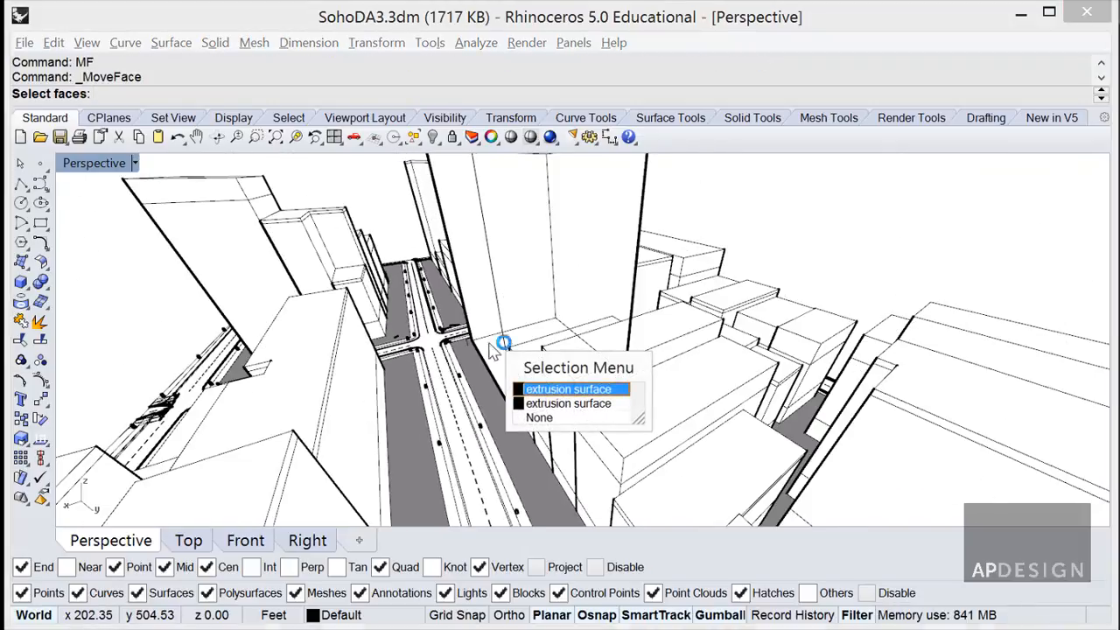
click(518, 390)
scroll(516, 418, up, 2)
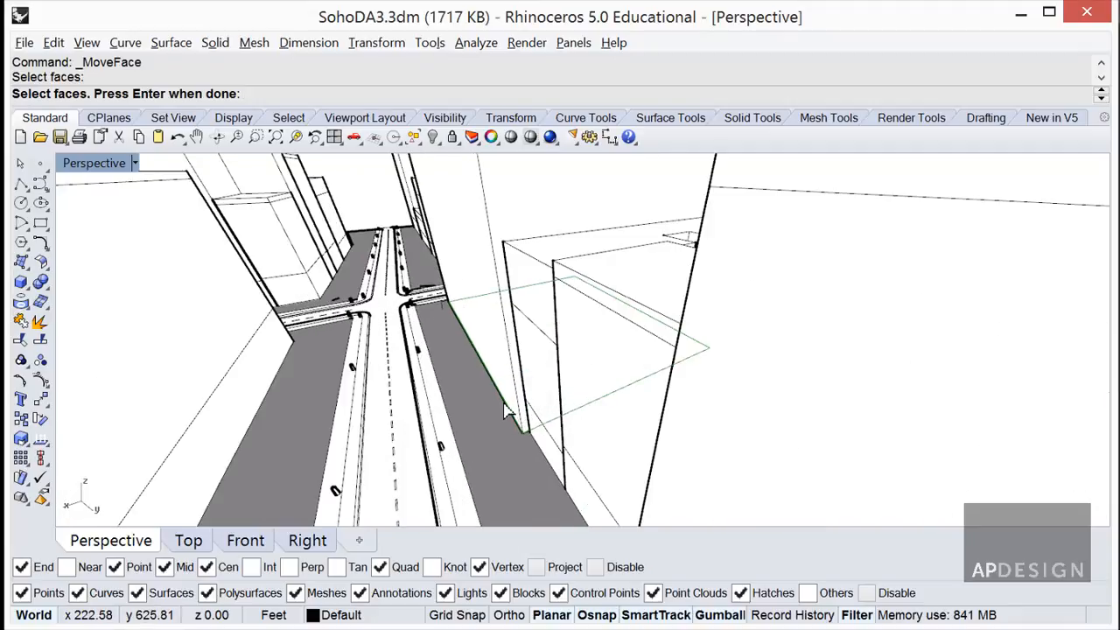
scroll(505, 411, down, 3)
key(Escape)
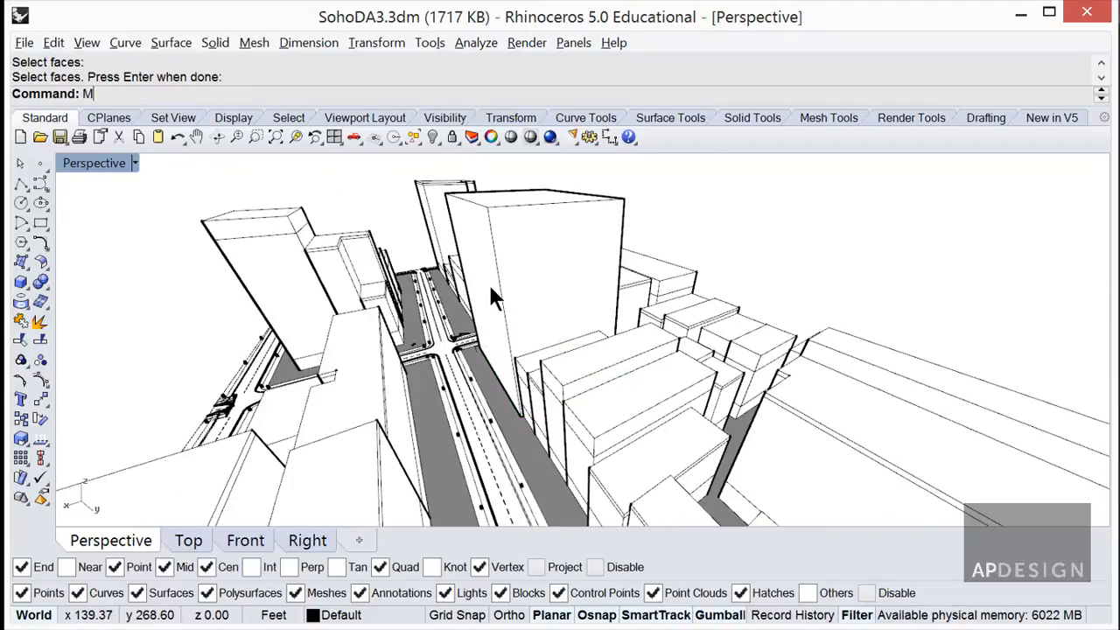
Step: Move the new solid's street-side face with MoveFace so it lines up with the neighbouring building's base corner
text(MF)
key(Return)
click(487, 262)
key(Return)
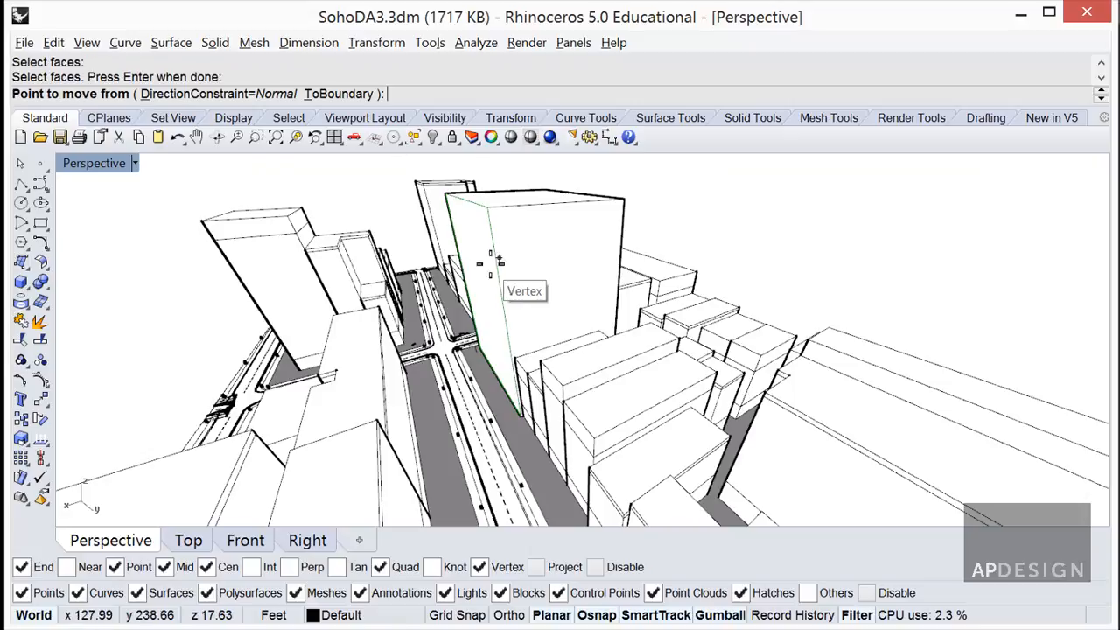
click(522, 206)
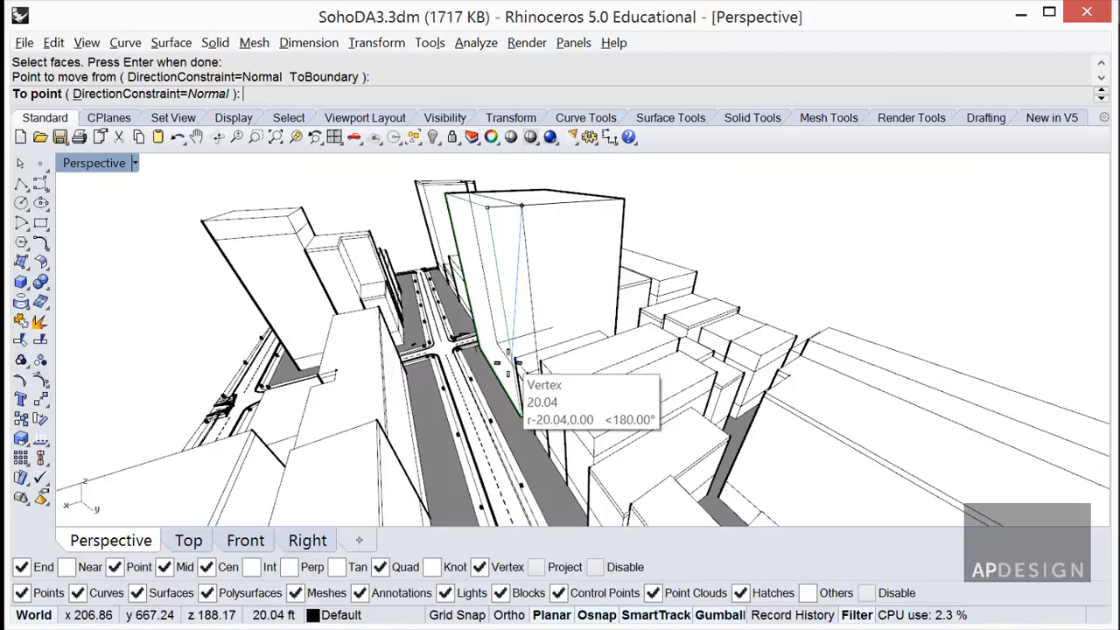
scroll(512, 359, up, 3)
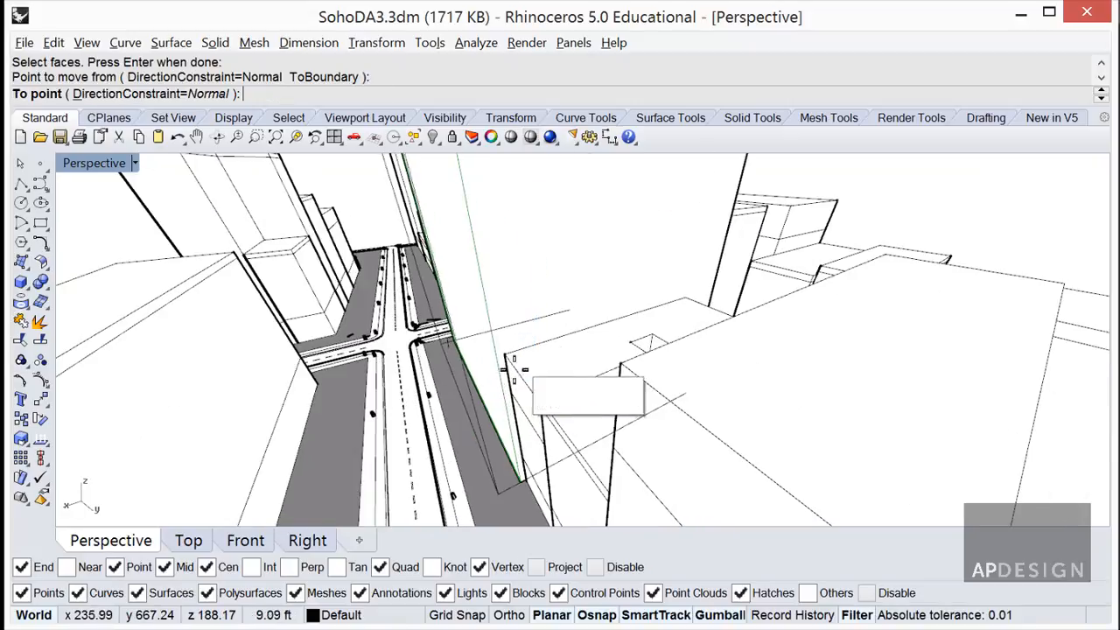
click(522, 479)
mouse_move(532, 437)
right_down()
mouse_move(565, 442)
mouse_move(568, 461)
mouse_move(685, 446)
mouse_move(802, 380)
mouse_move(840, 378)
mouse_move(742, 425)
right_up()
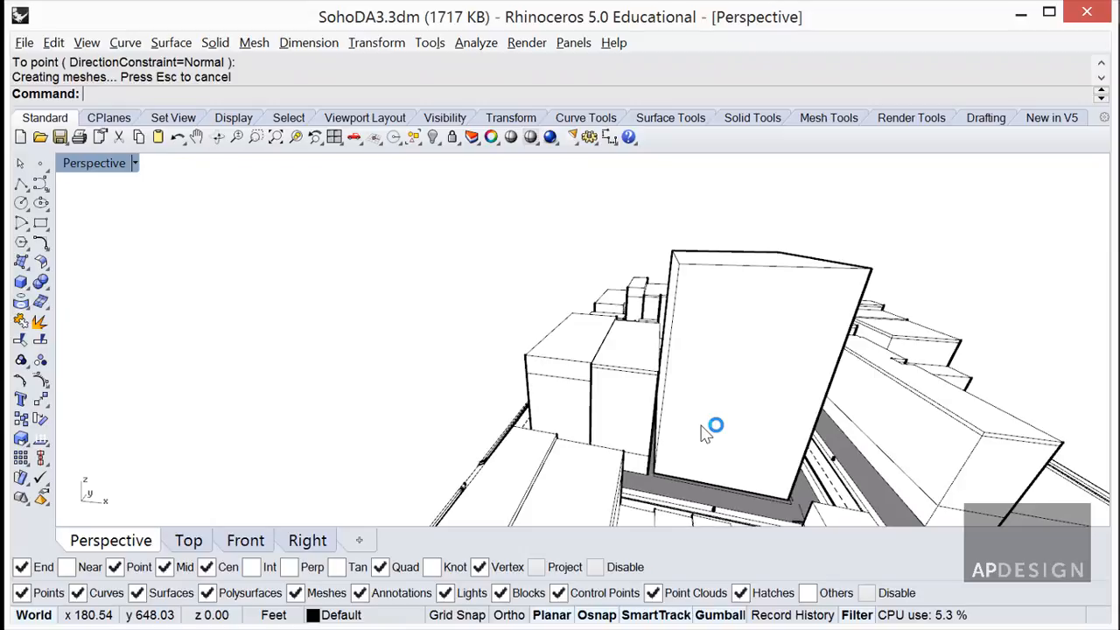
Step: Turn on the control points of the lot outline curve at the base of the new solid
right_drag(783, 475, 745, 438)
click(749, 441)
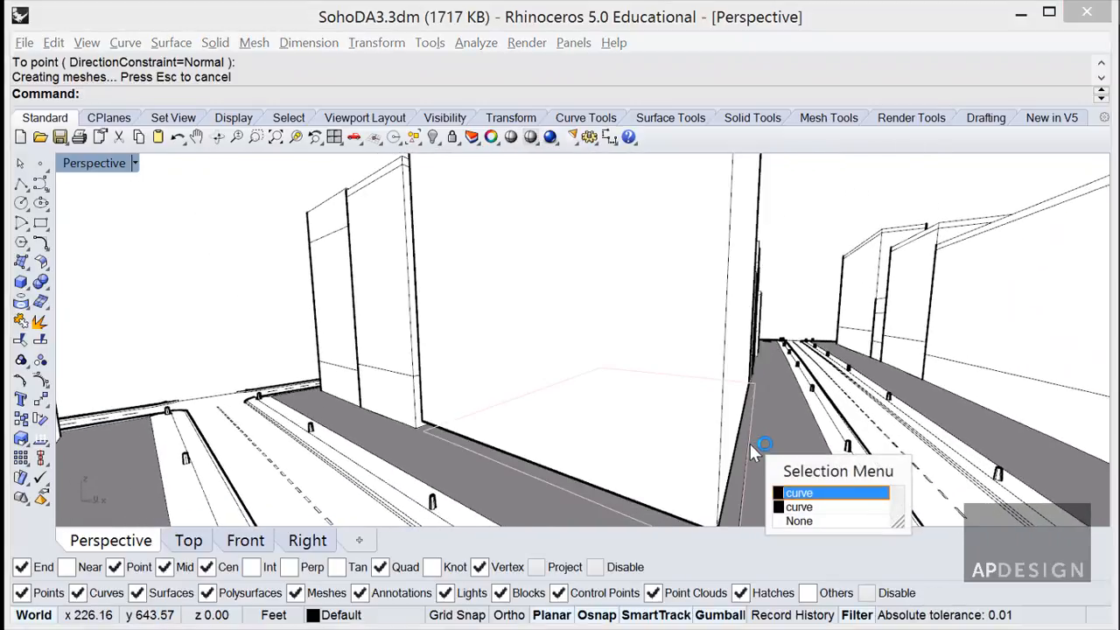
text(POn)
key(Return)
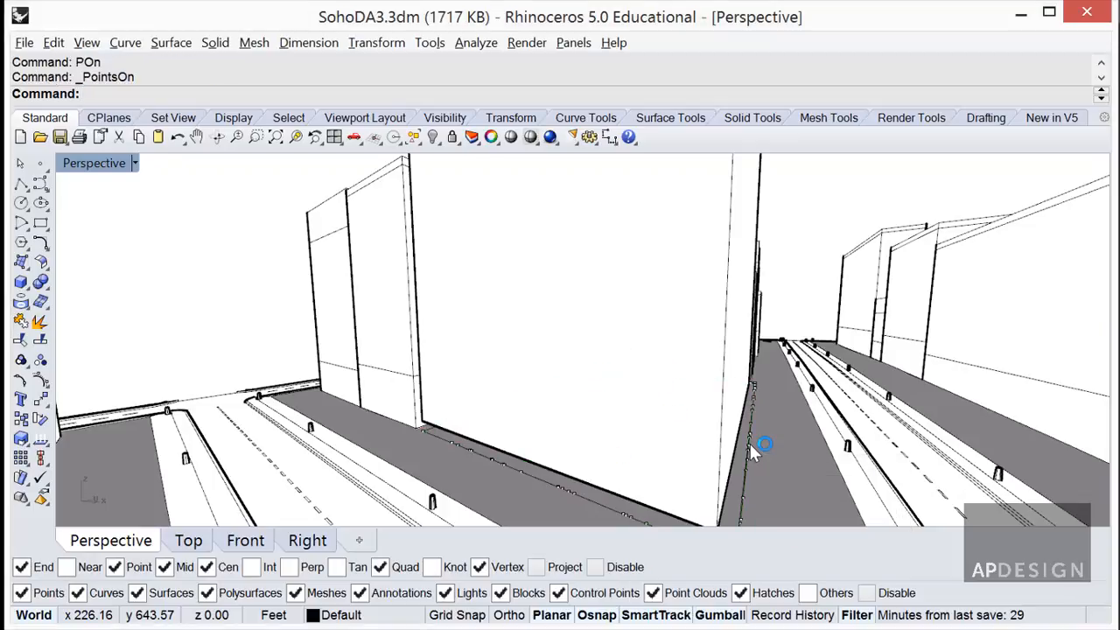
scroll(749, 441, up, 4)
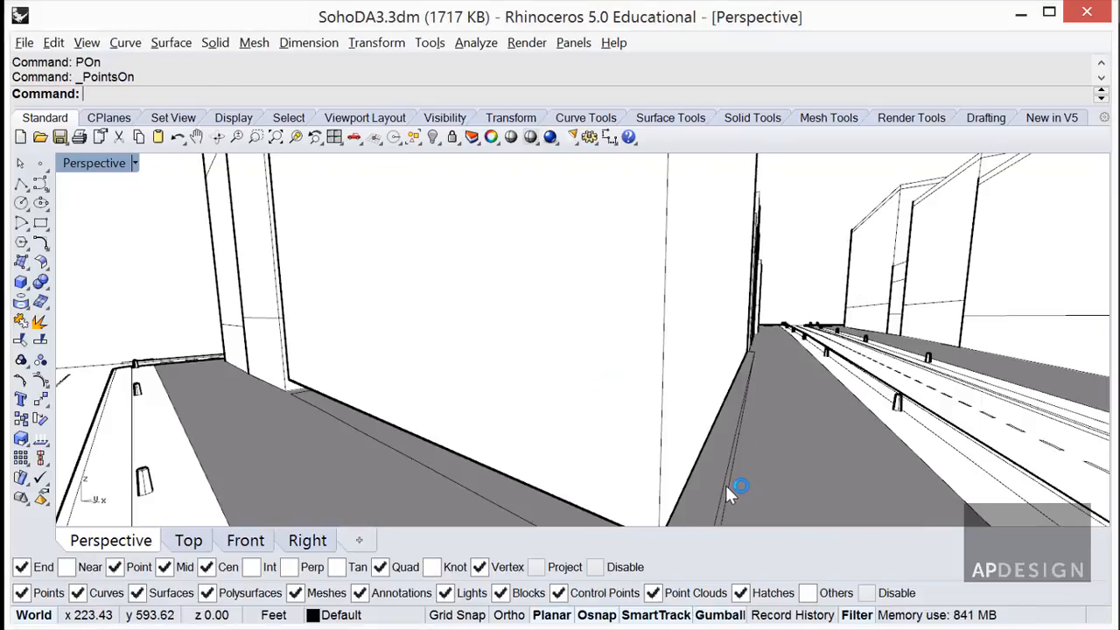
Step: Delete the duplicate lot outline curve at the solid's base and turn on the control points of the remaining outline
click(727, 487)
key(Delete)
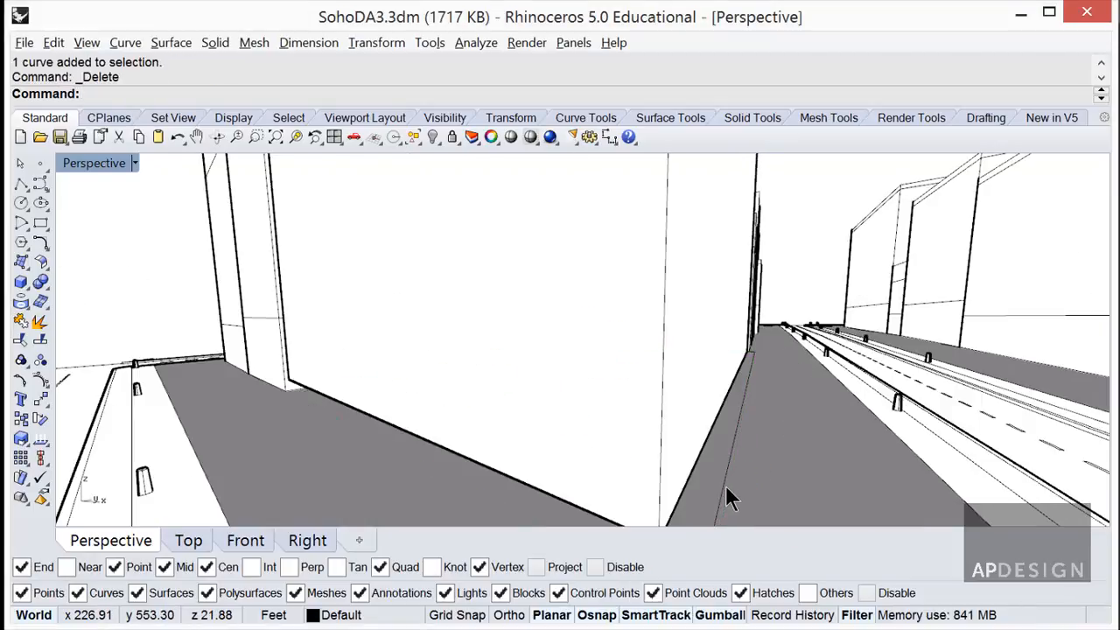
click(726, 489)
text(POn)
key(Return)
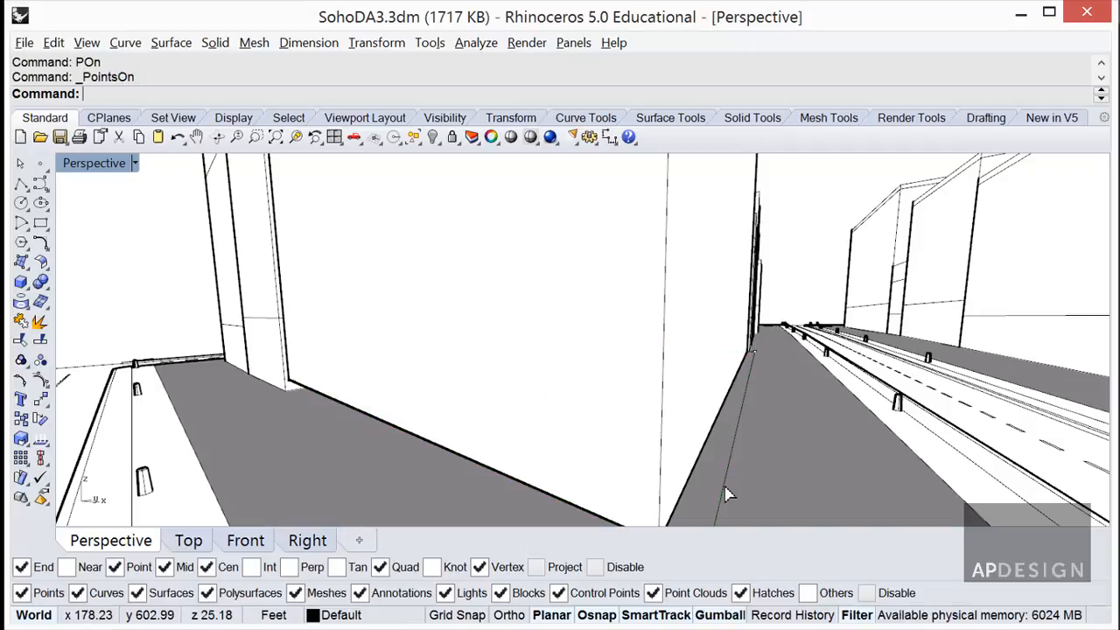
Step: Select the lot outline's street-side corner points for moving and turn off the Vertex object snap
click(757, 352)
click(802, 400)
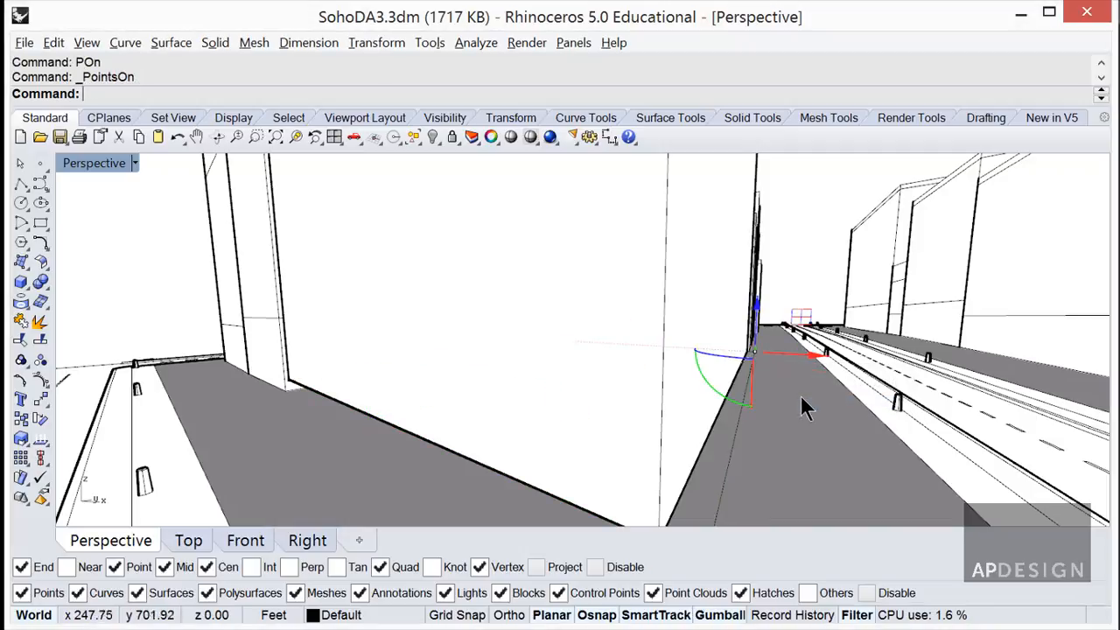
scroll(781, 409, down, 3)
click(768, 422)
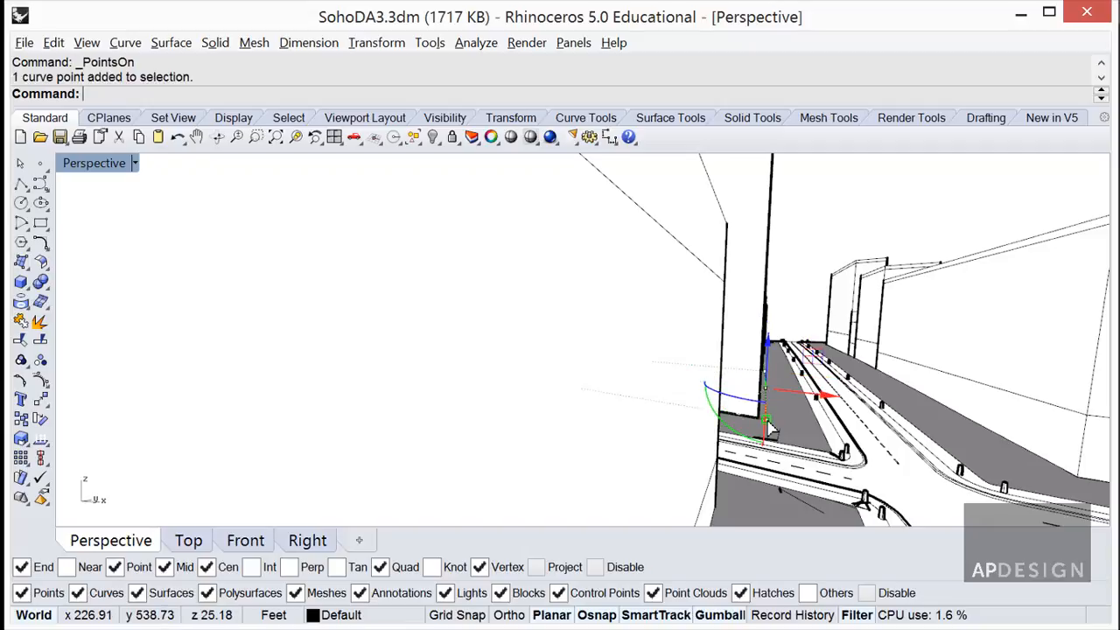
text(M)
key(Return)
click(770, 426)
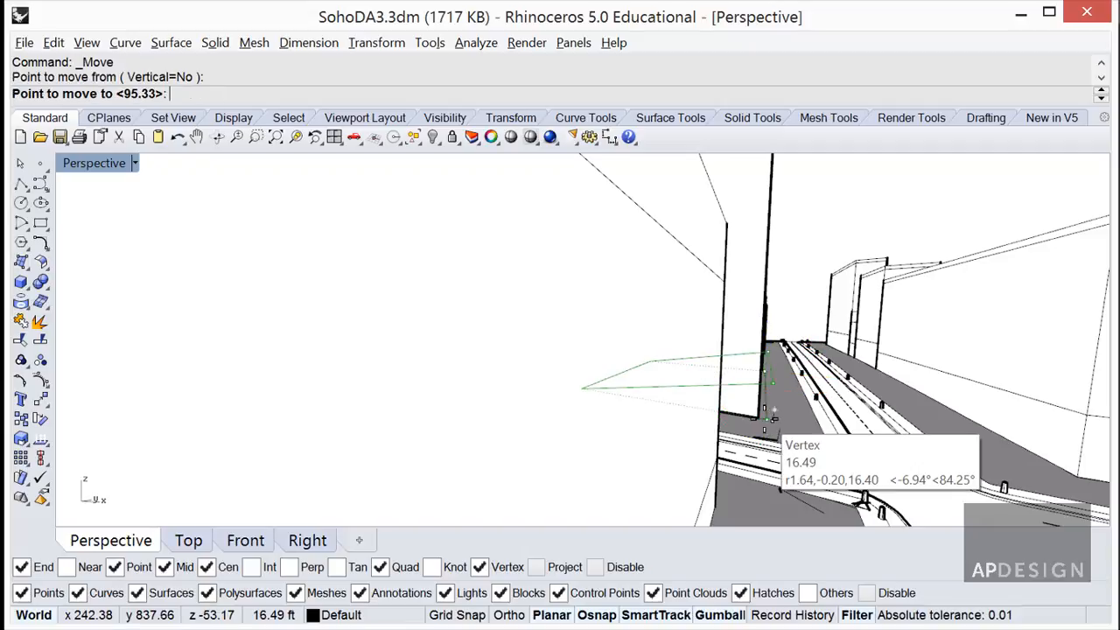
click(767, 411)
text(M)
key(Return)
scroll(774, 421, down, 4)
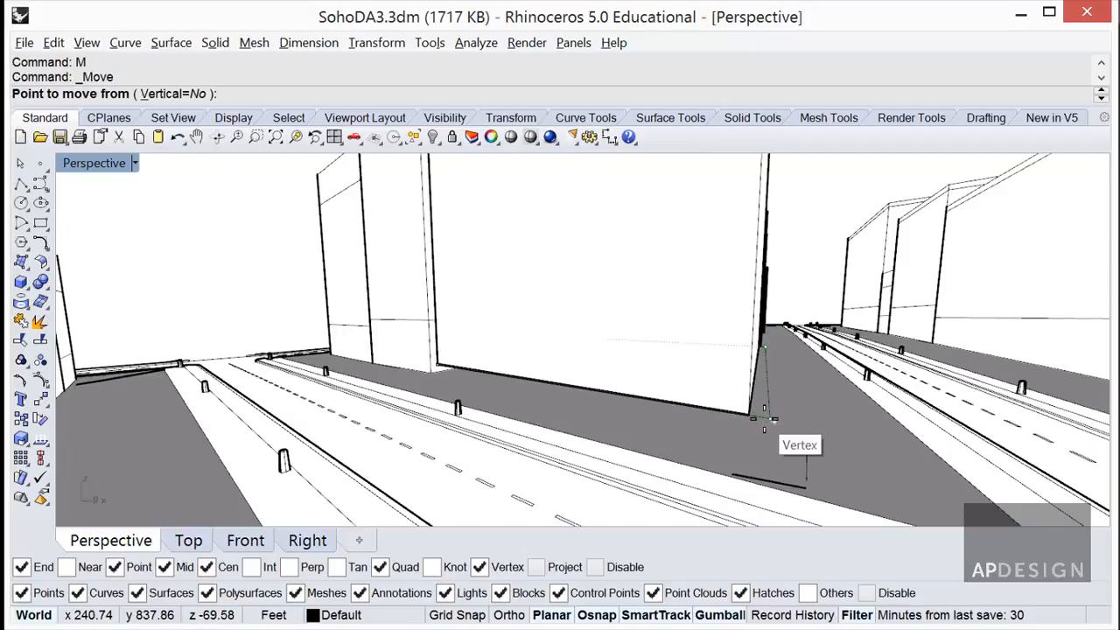
click(478, 567)
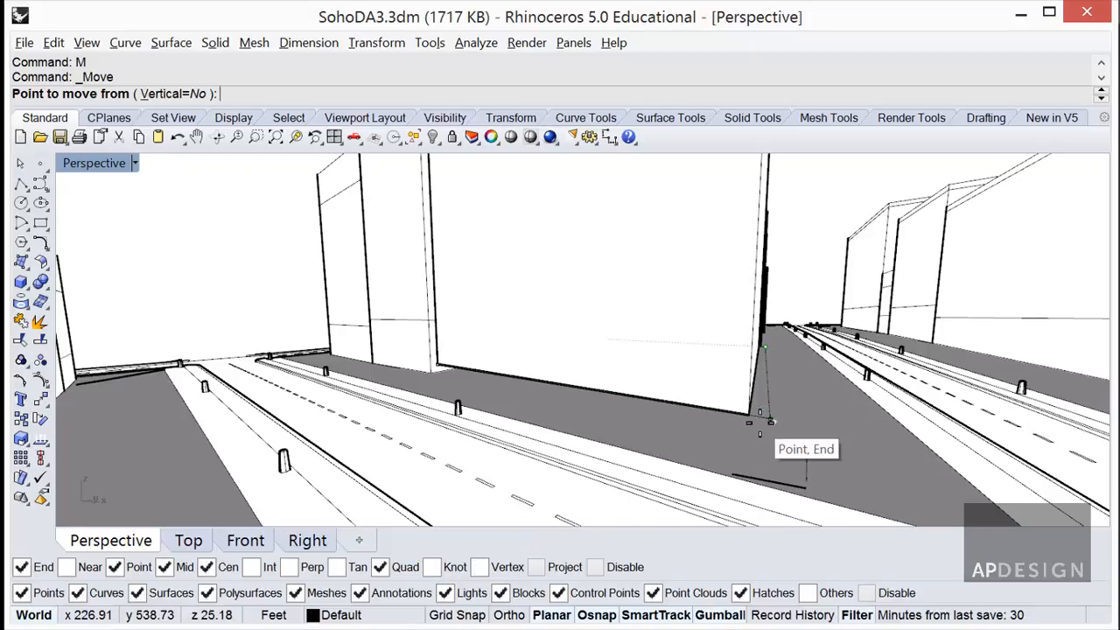
Step: Try to move the selected outline points from the intersection corner to the solid's base corner, and undo the move
click(770, 419)
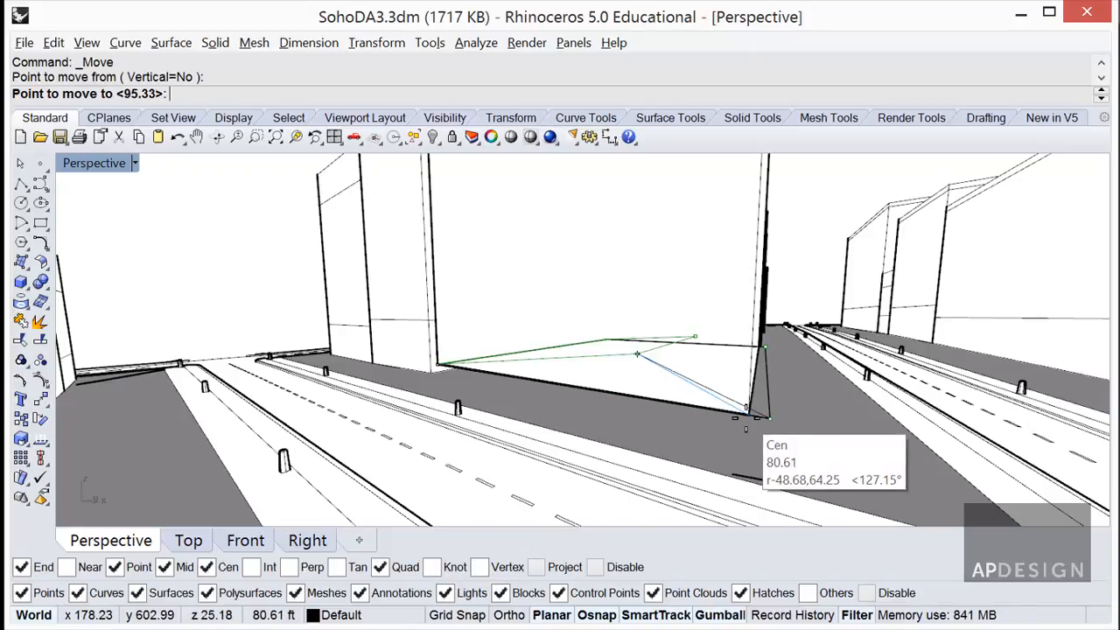
click(766, 432)
mouse_move(765, 431)
right_down()
mouse_move(750, 395)
mouse_move(762, 352)
mouse_move(781, 443)
right_up()
key(ctrl+z)
Step: Move the lot outline's control point at the street intersection onto the solid's matching base corner
click(777, 442)
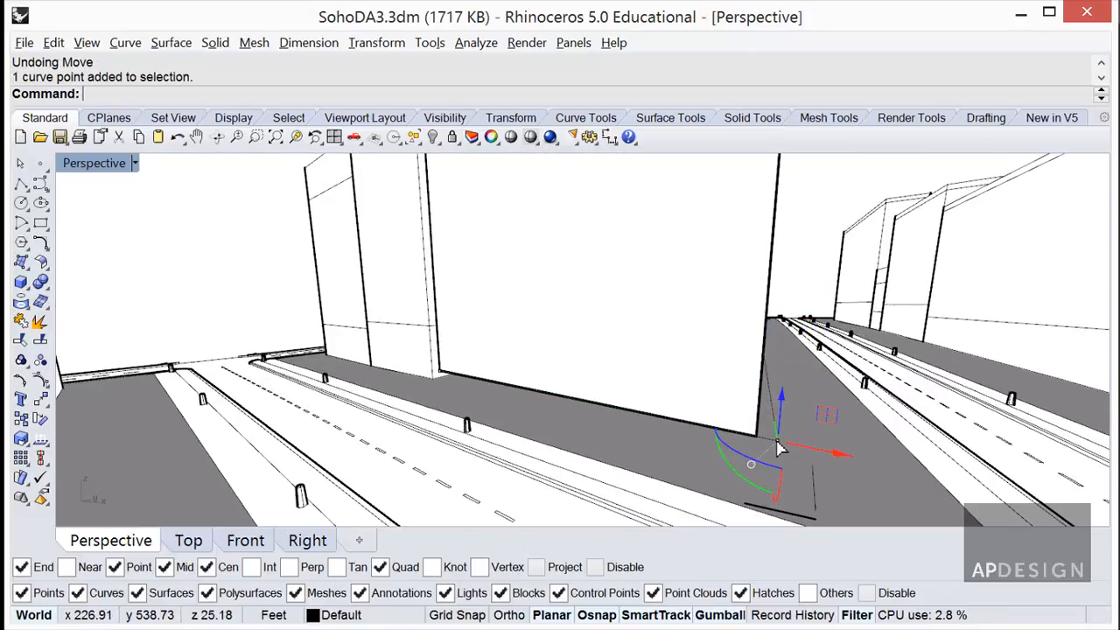
key(Return)
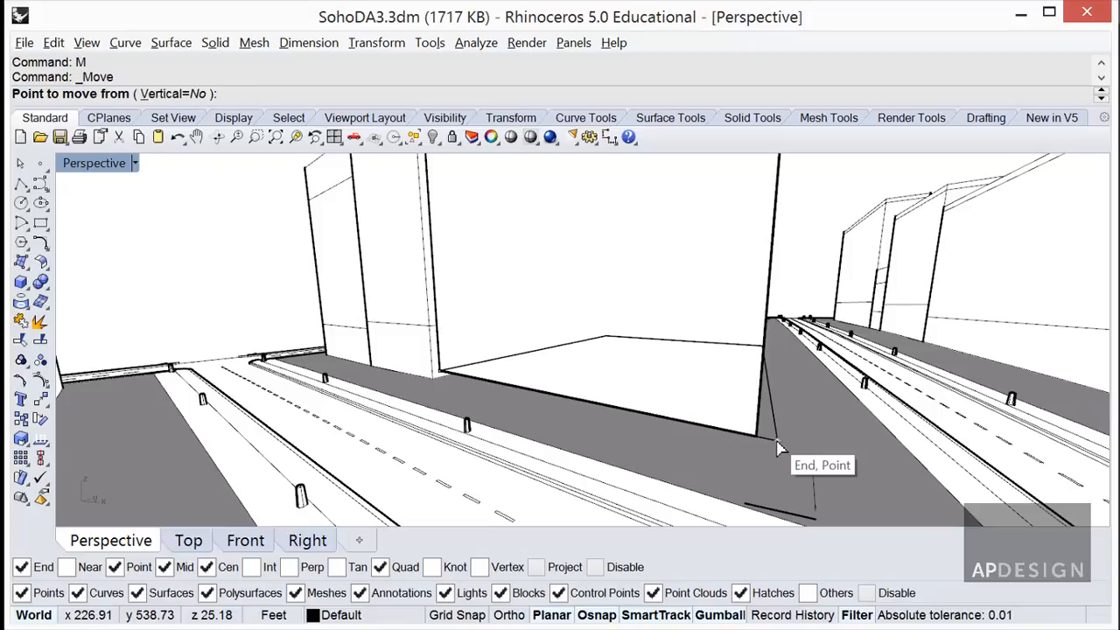
click(778, 447)
click(774, 428)
Step: Move the outline's other street-side control point onto the solid's base corner beside the neighbouring building
right_drag(775, 428, 804, 433)
click(814, 426)
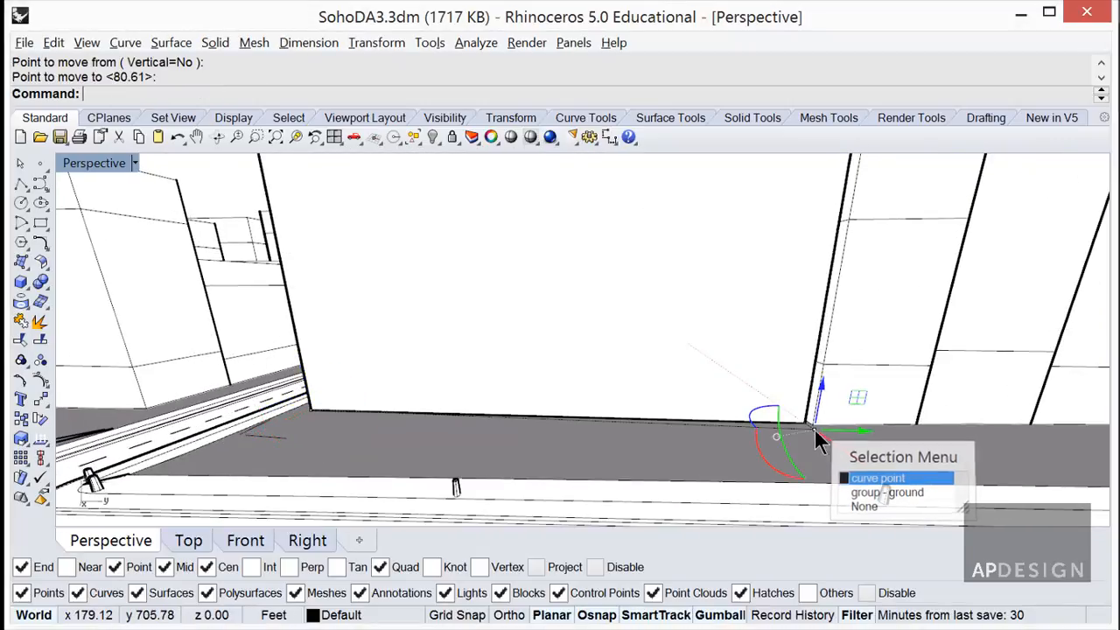
text(M)
key(Return)
click(814, 430)
click(809, 433)
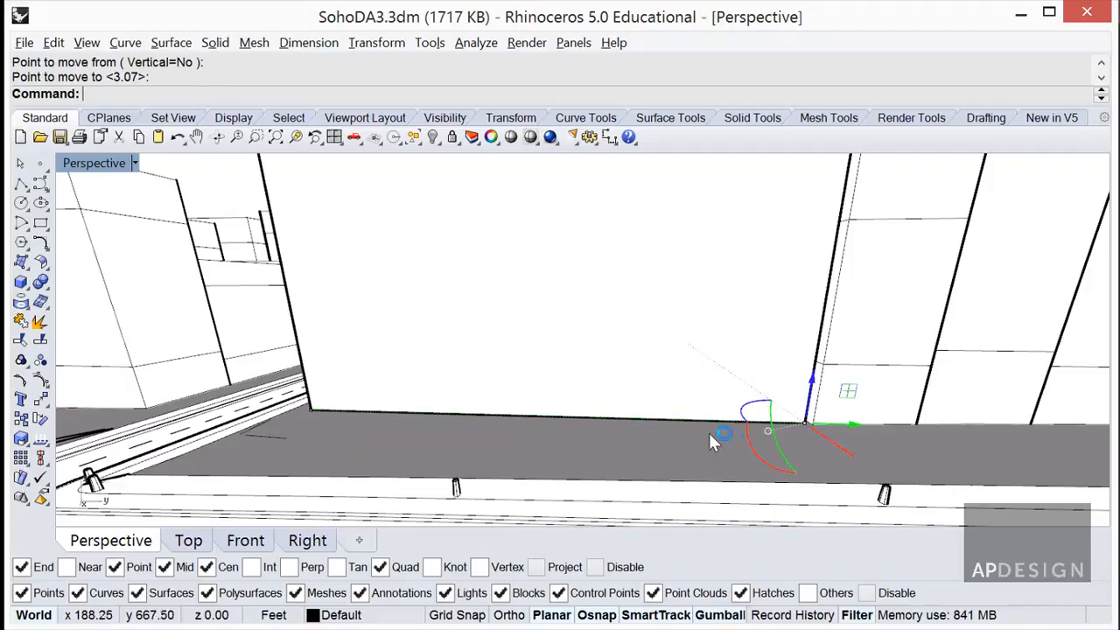
key(Escape)
Step: Measure the length of the solid's shorter top edge between its two end corners
right_drag(475, 448, 650, 436)
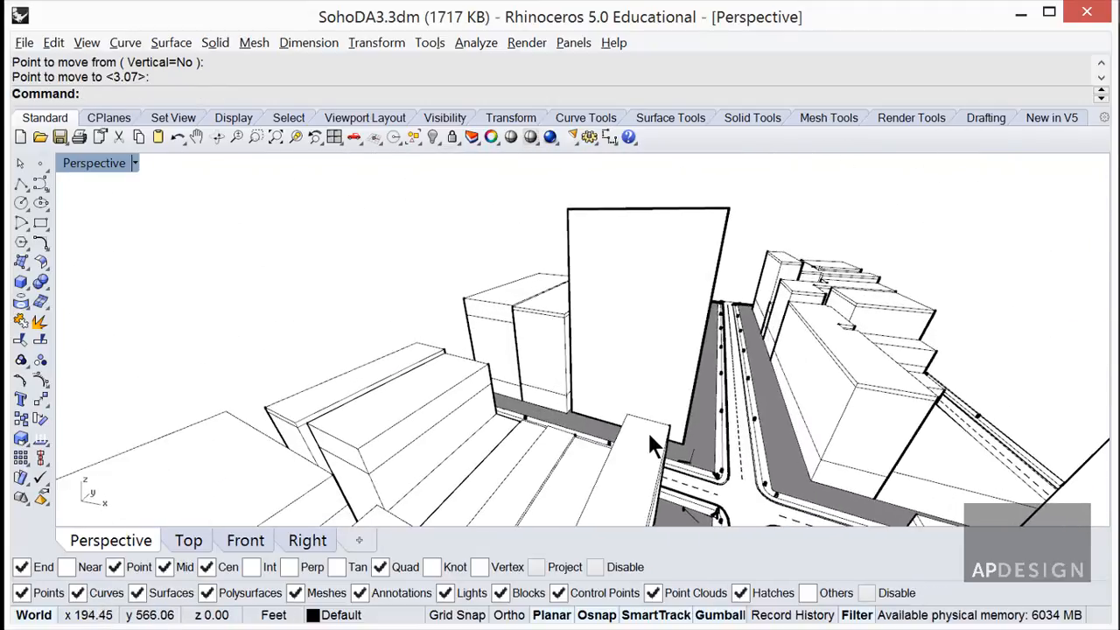
text(dist)
key(Return)
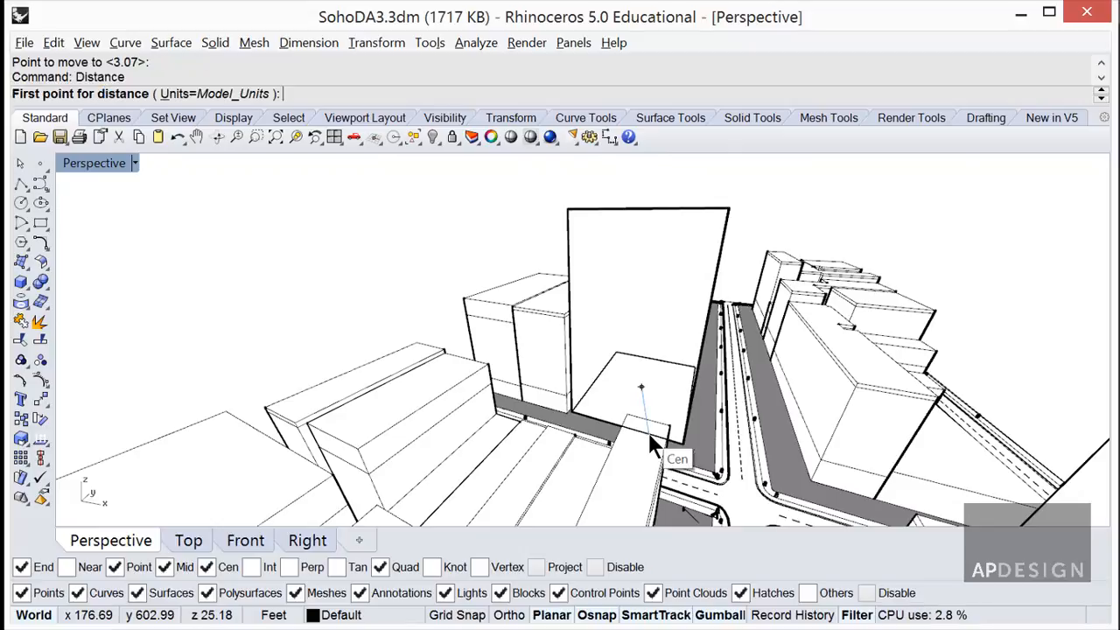
click(569, 210)
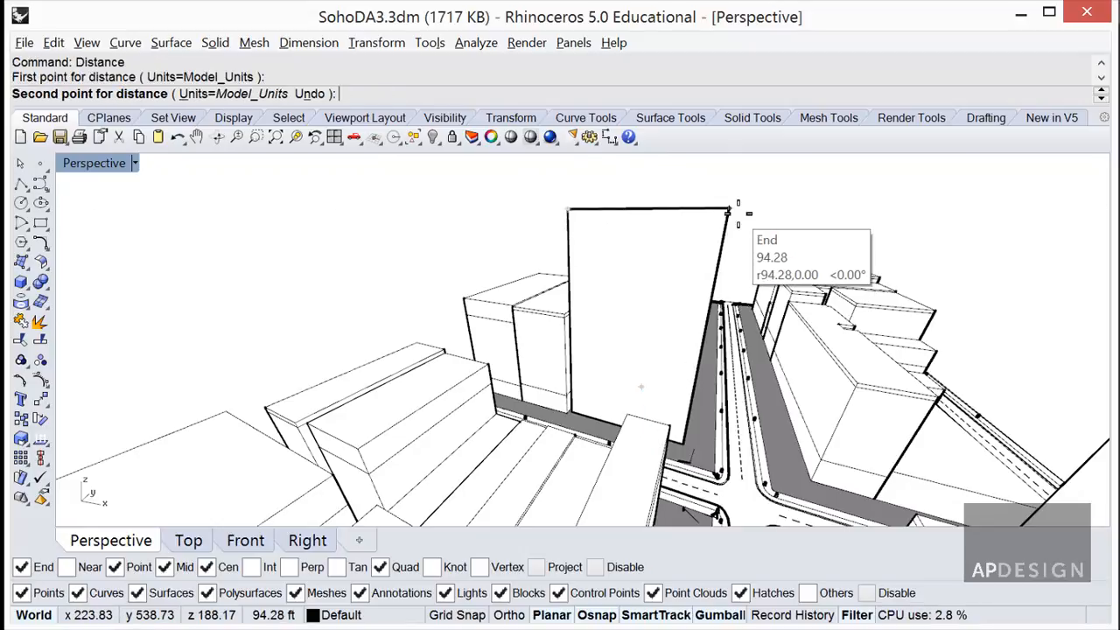
click(729, 209)
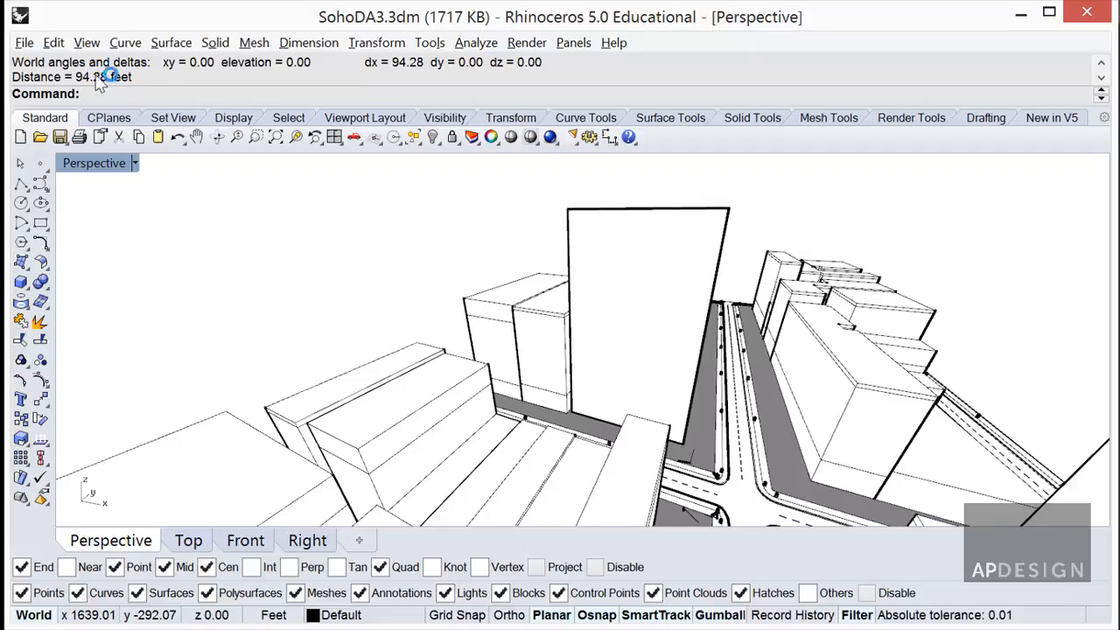
Step: Measure the length of the solid's longer top edge facing the wide street
right_drag(672, 215, 627, 226)
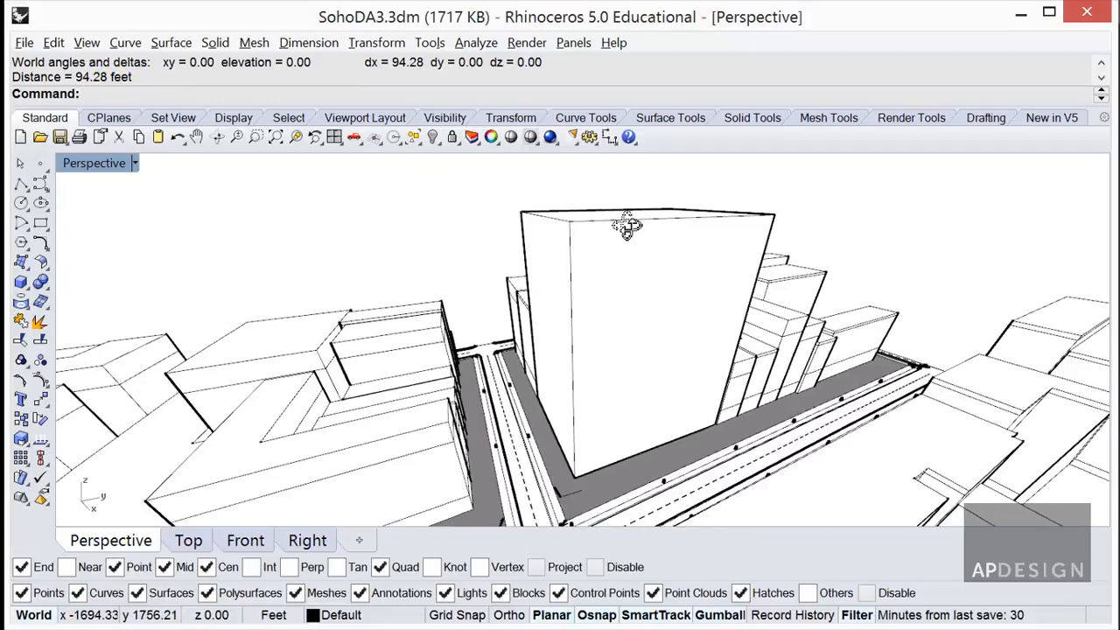
key(Return)
click(774, 213)
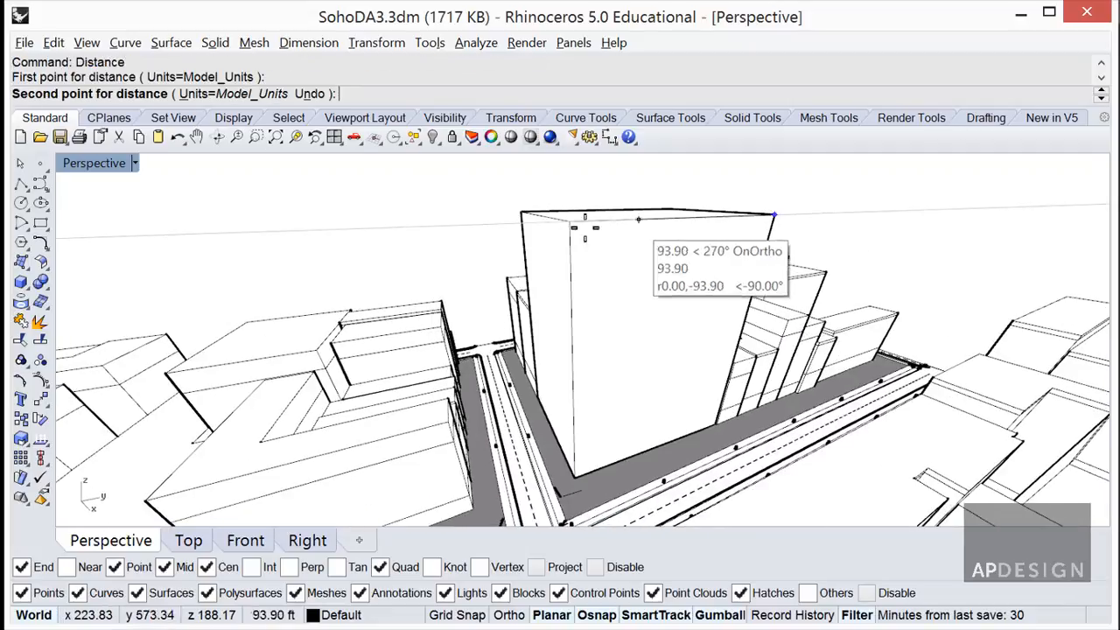
click(566, 224)
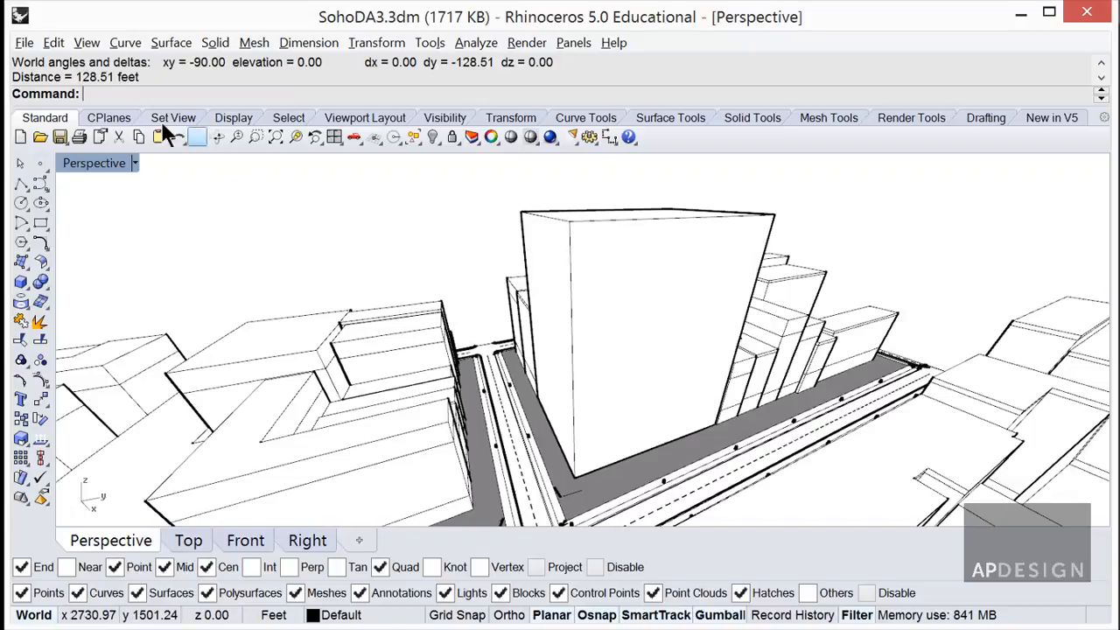
right_drag(497, 253, 575, 432)
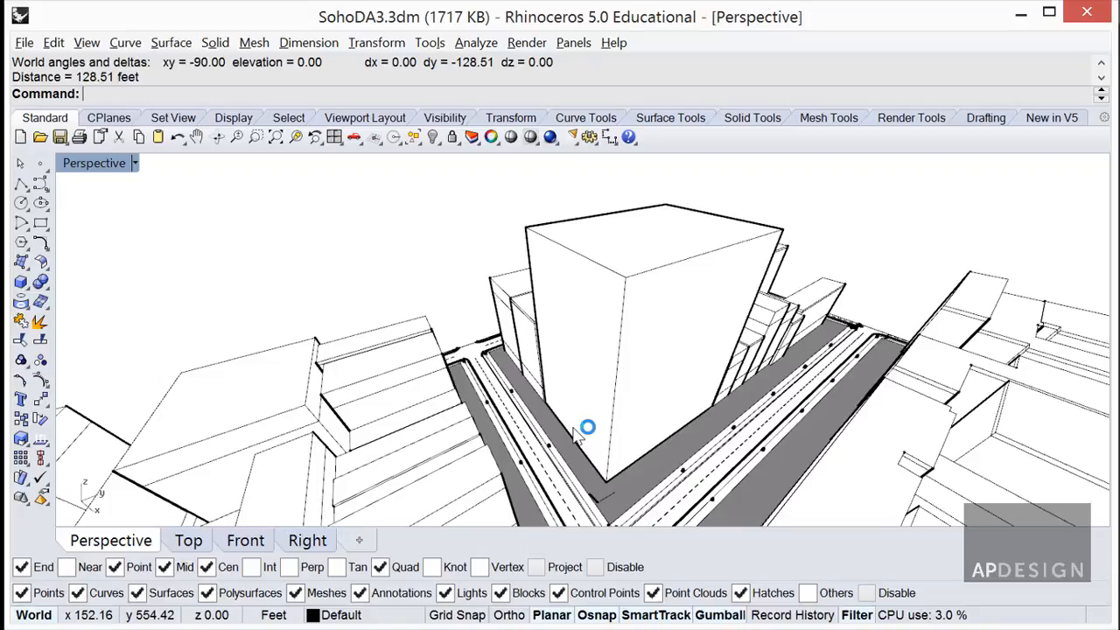
right_drag(575, 435, 676, 416)
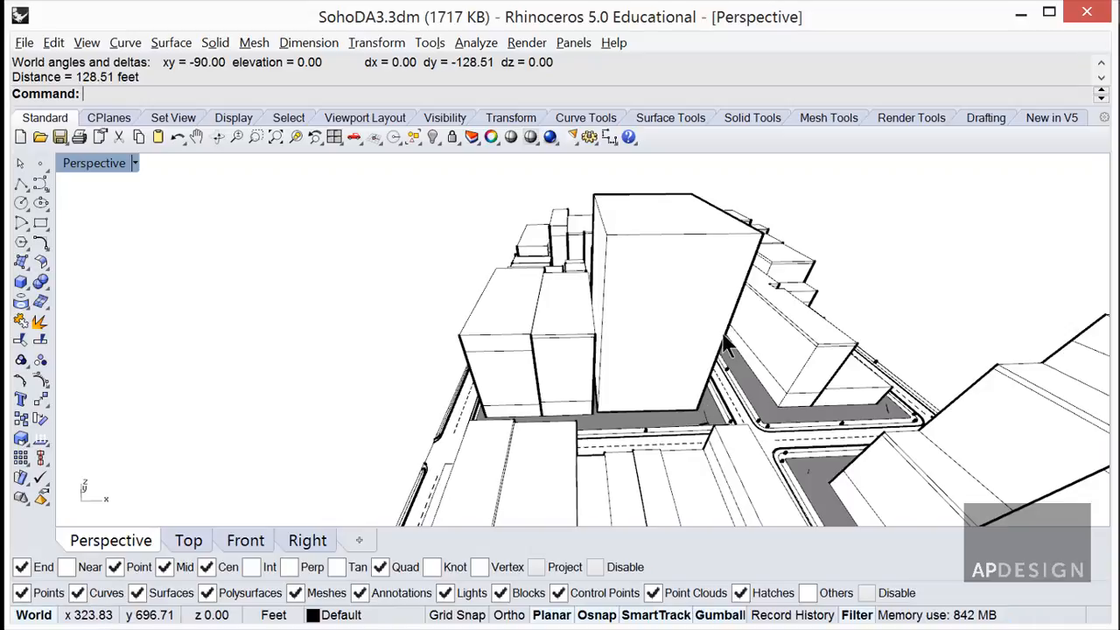
right_drag(725, 345, 517, 330)
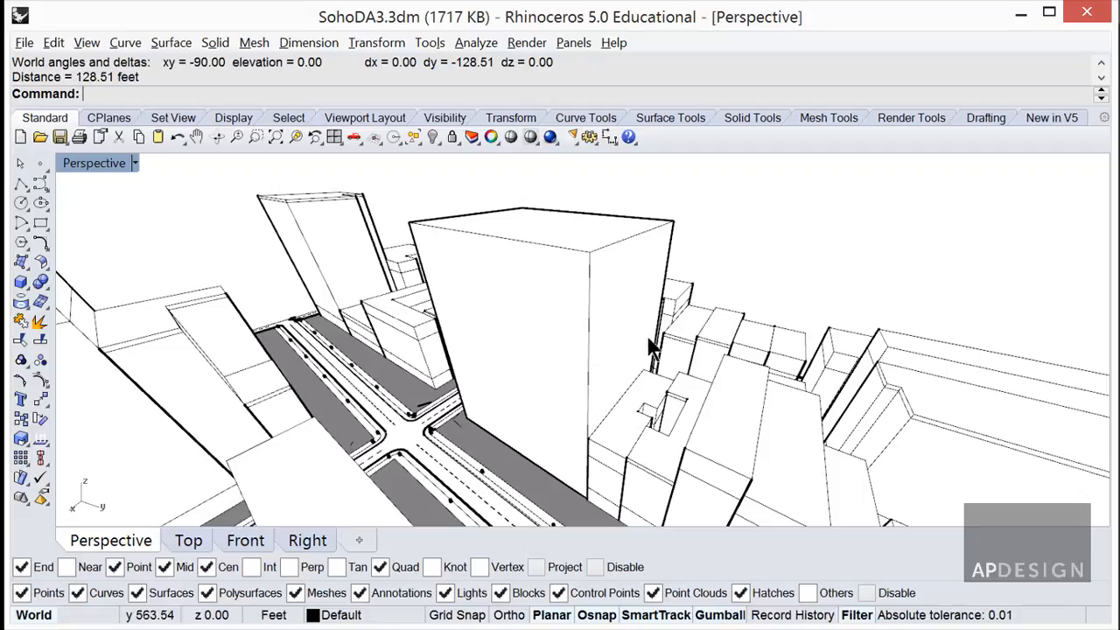
right_drag(650, 338, 661, 361)
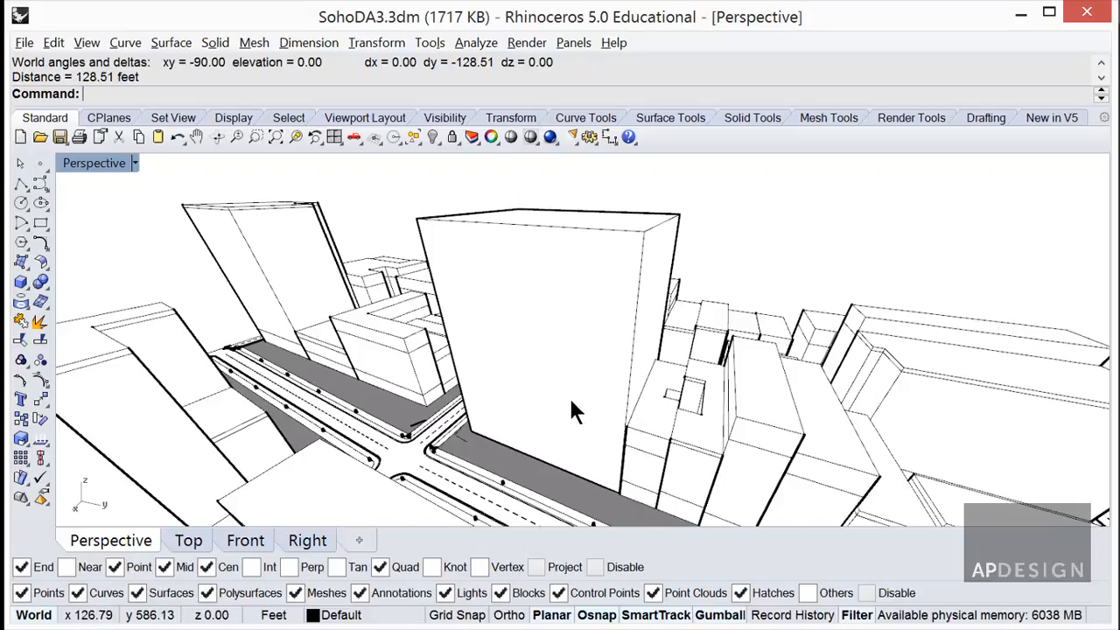
mouse_move(616, 374)
right_down()
mouse_move(648, 379)
mouse_move(626, 372)
right_up()
click(628, 369)
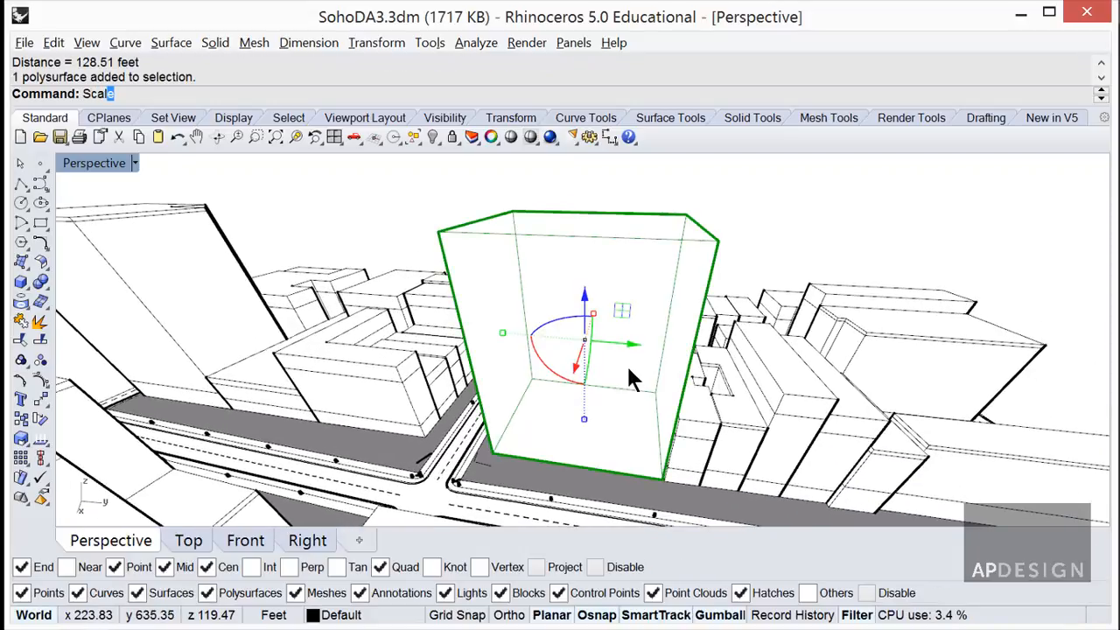
key(Escape)
key(Escape)
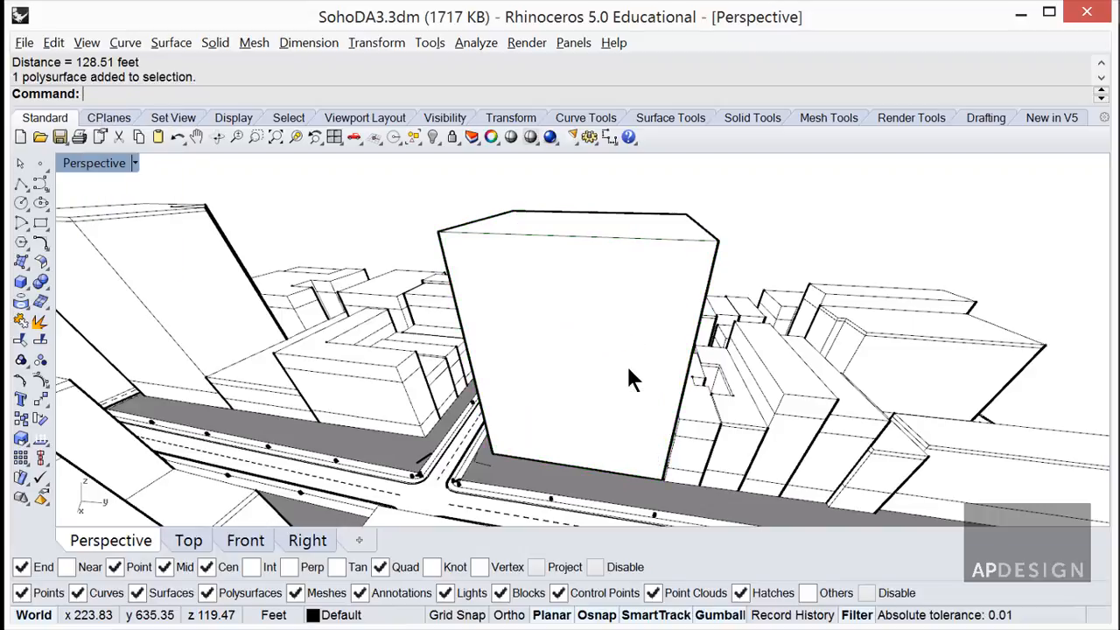
Step: Stretch the solid along its longer street-side top edge, starting from the intersection corner, to a new axis length of 100 feet
text(Str)
key(Return)
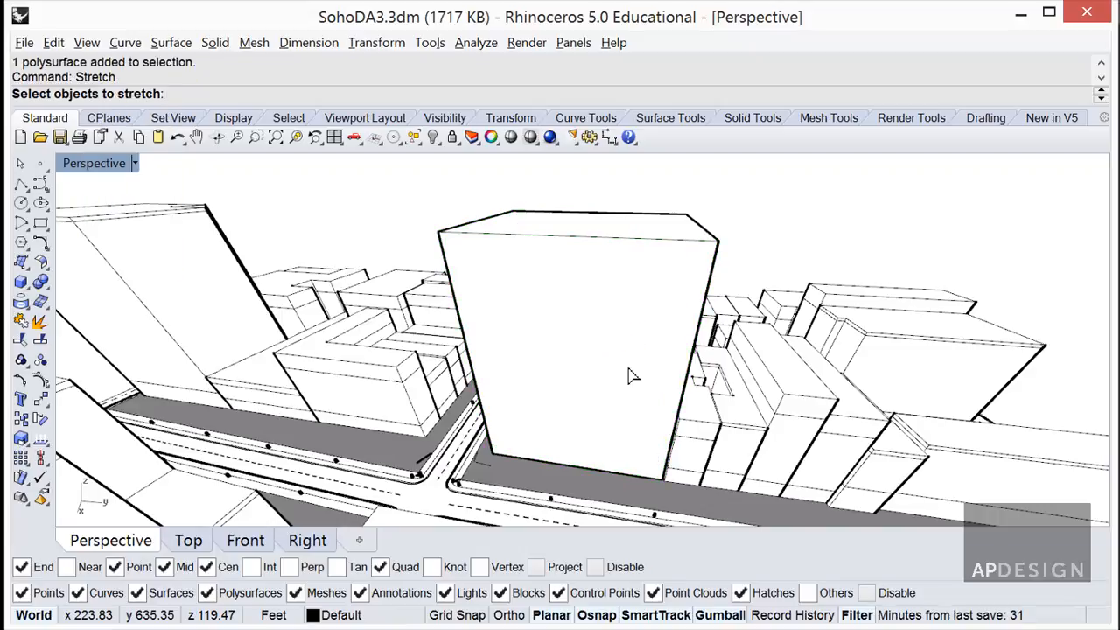
click(629, 371)
key(Return)
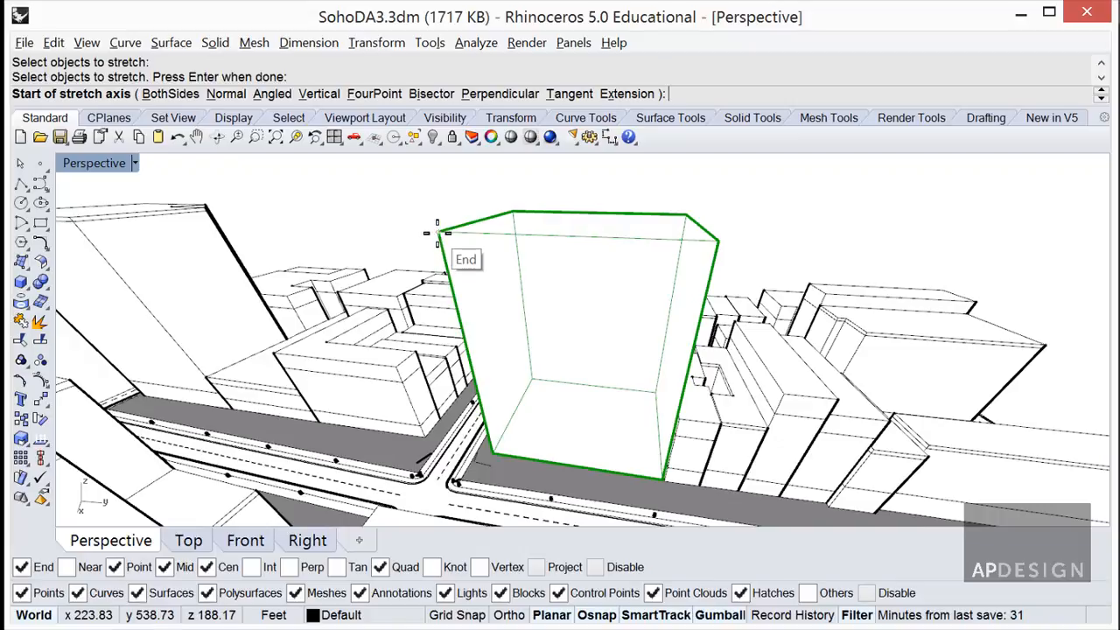
click(437, 232)
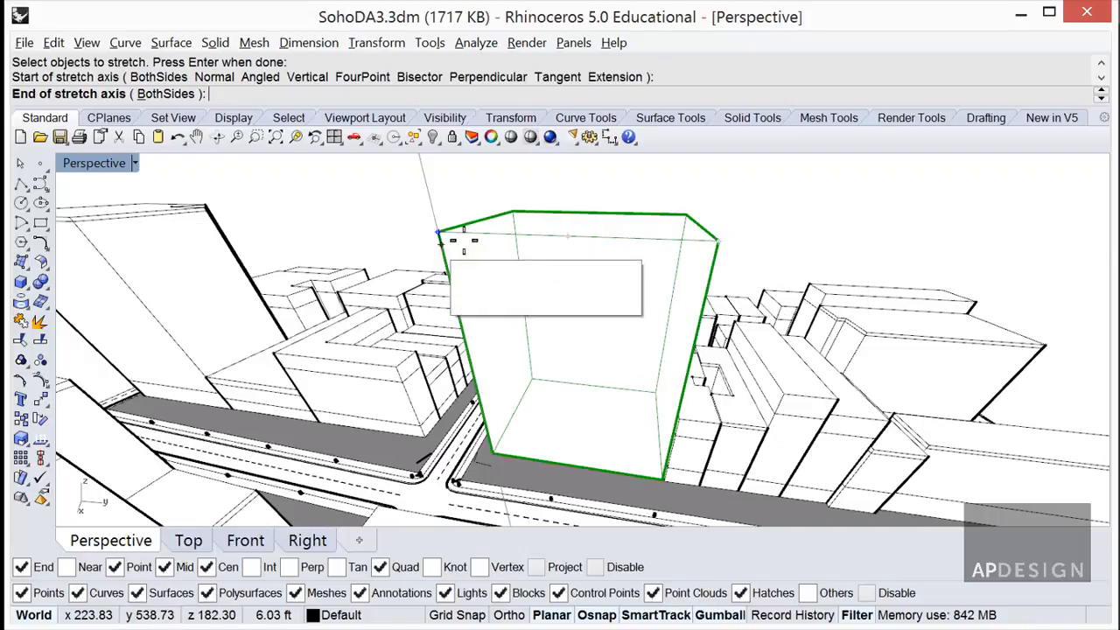
click(716, 238)
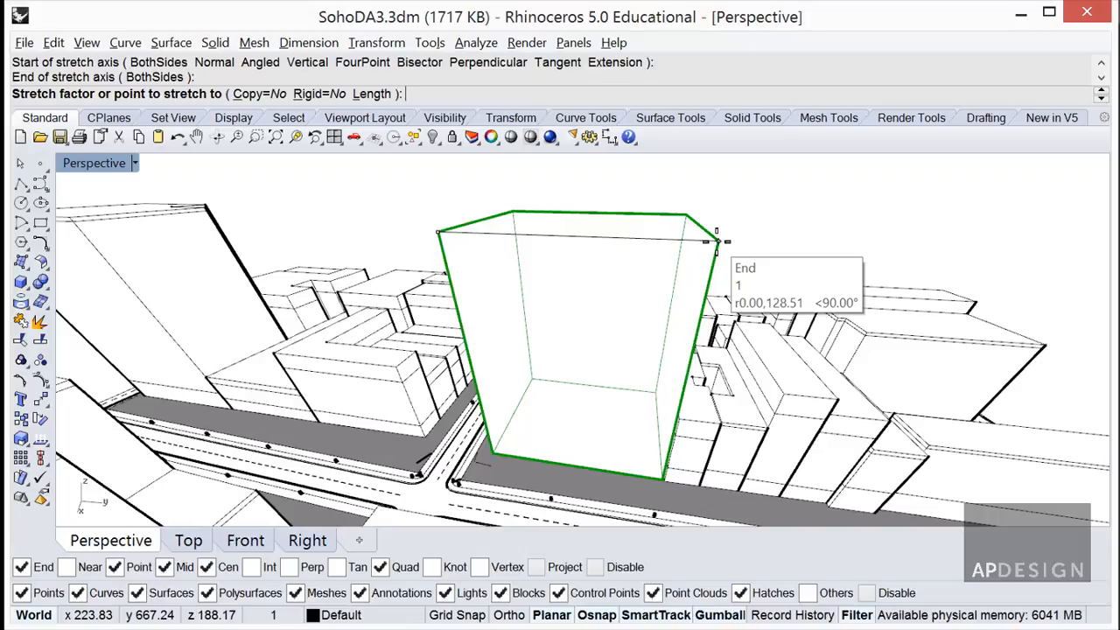
click(372, 94)
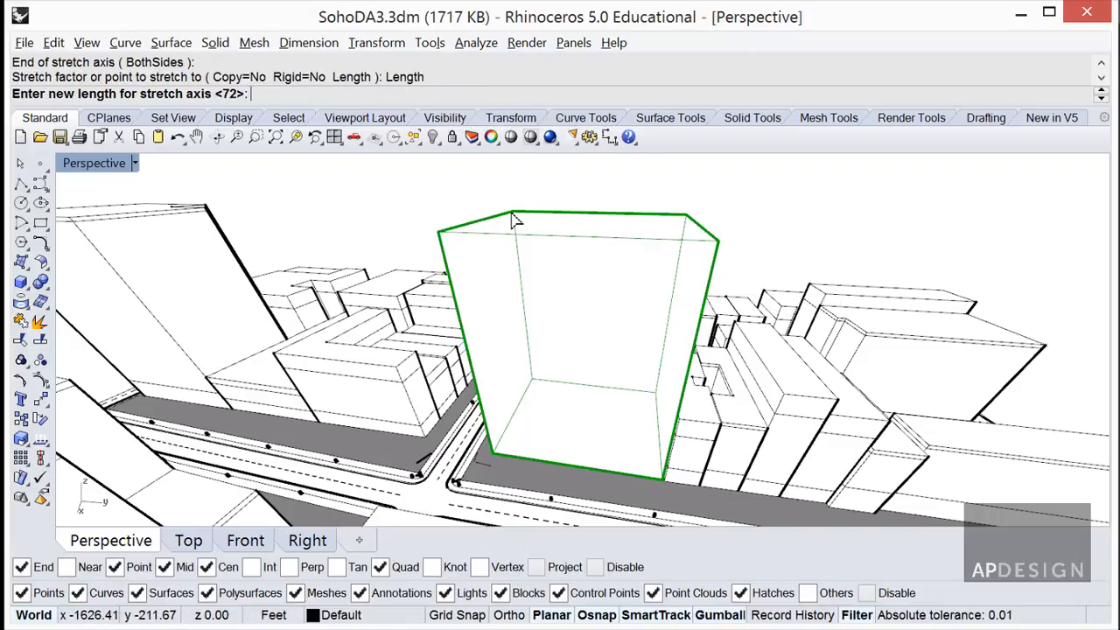
right_drag(482, 246, 516, 261)
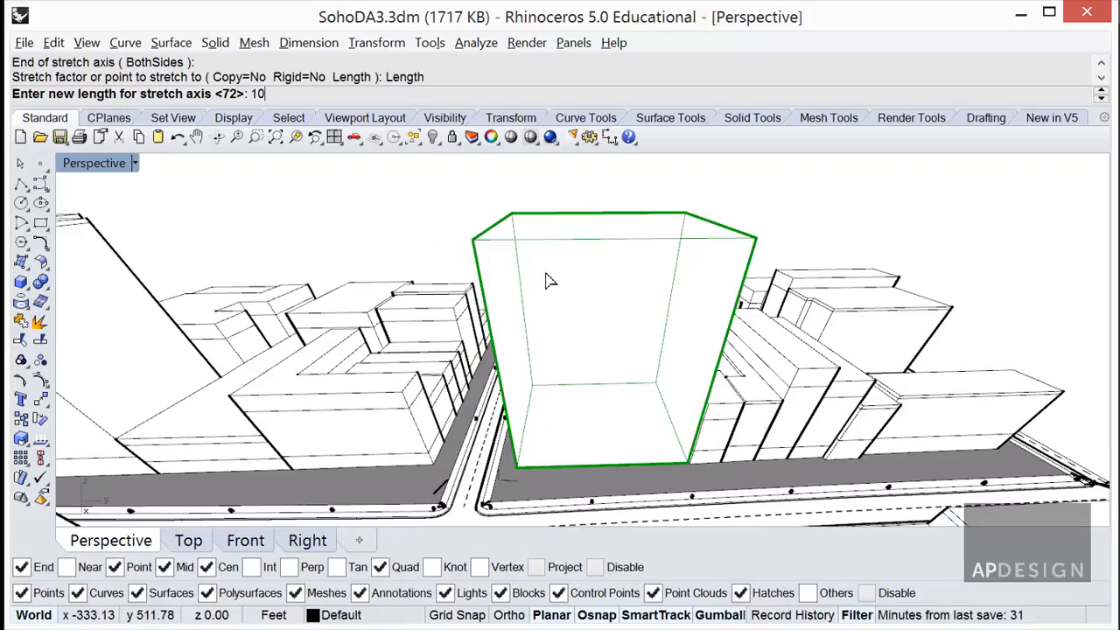
text(100)
key(Return)
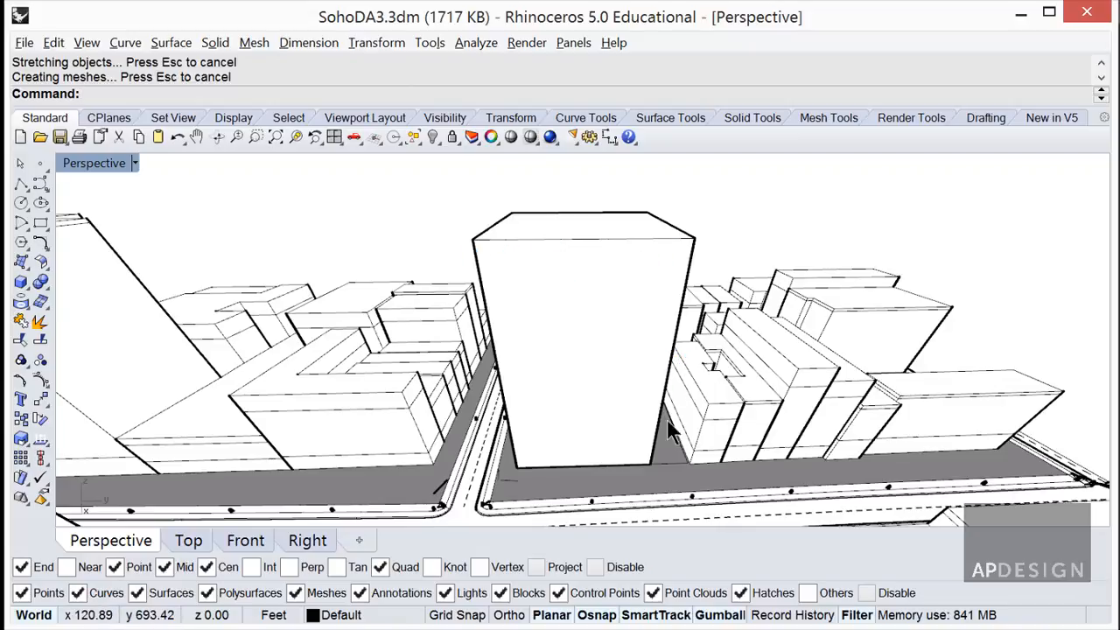
Step: Stretch the solid along its top edge facing the narrower street, starting from the intersection corner, to a new axis length of 100 feet
mouse_move(705, 423)
right_down()
mouse_move(770, 428)
mouse_move(695, 395)
right_up()
right_drag(553, 361, 674, 390)
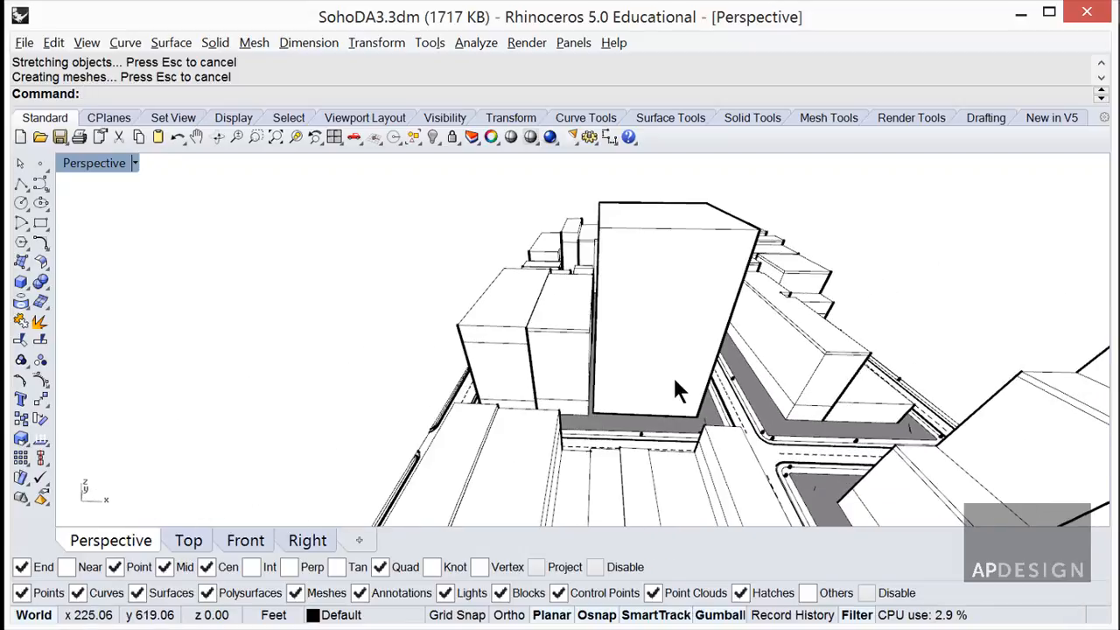
click(675, 390)
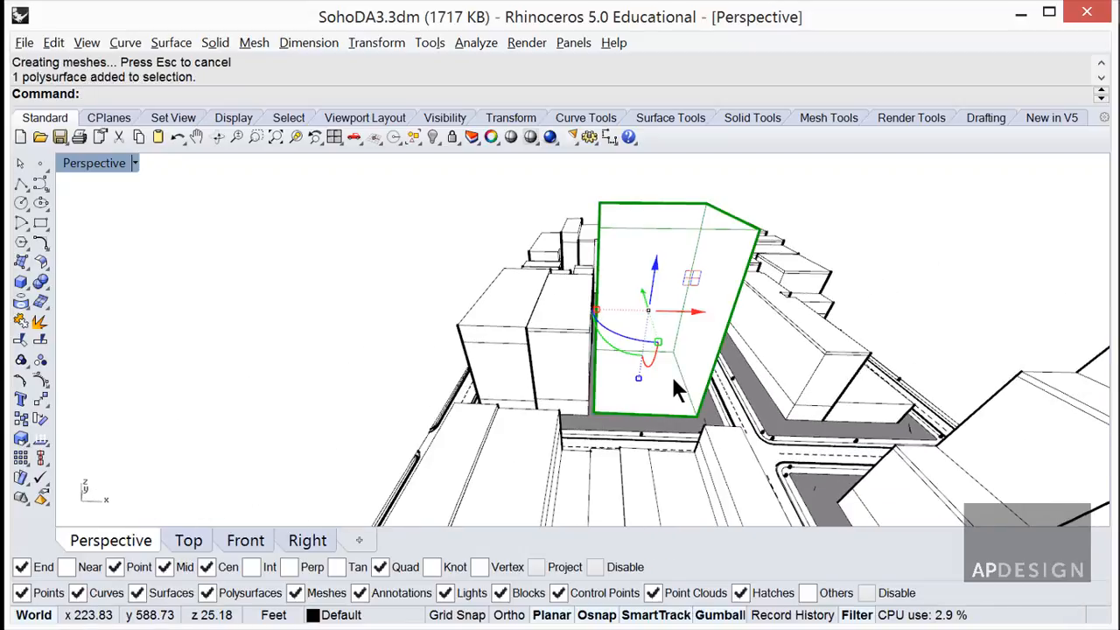
right_click(673, 379)
click(762, 232)
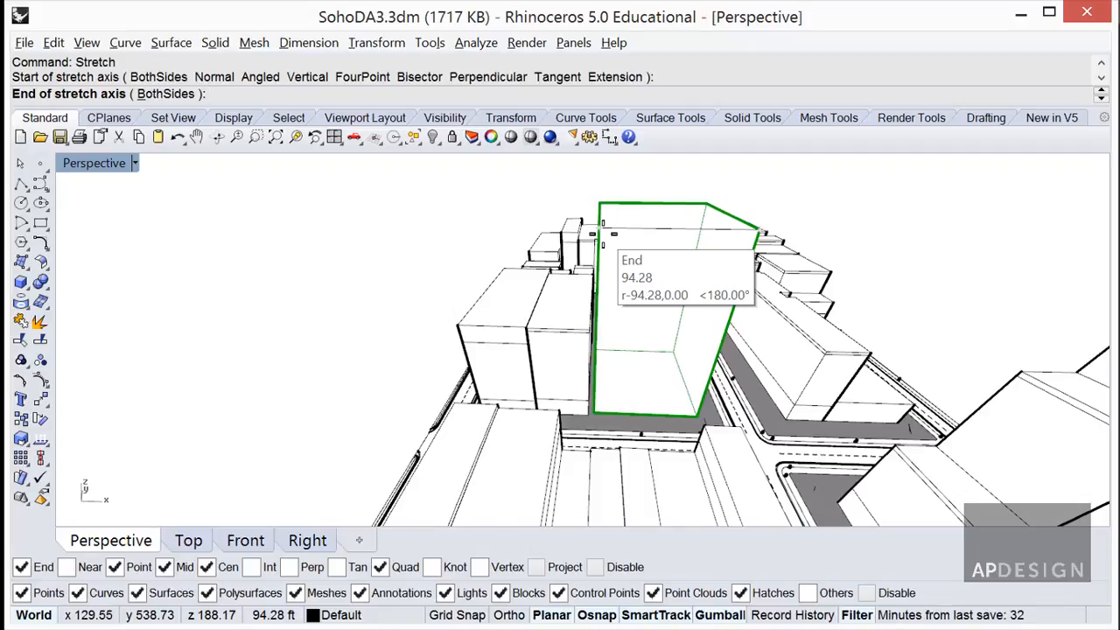
click(602, 233)
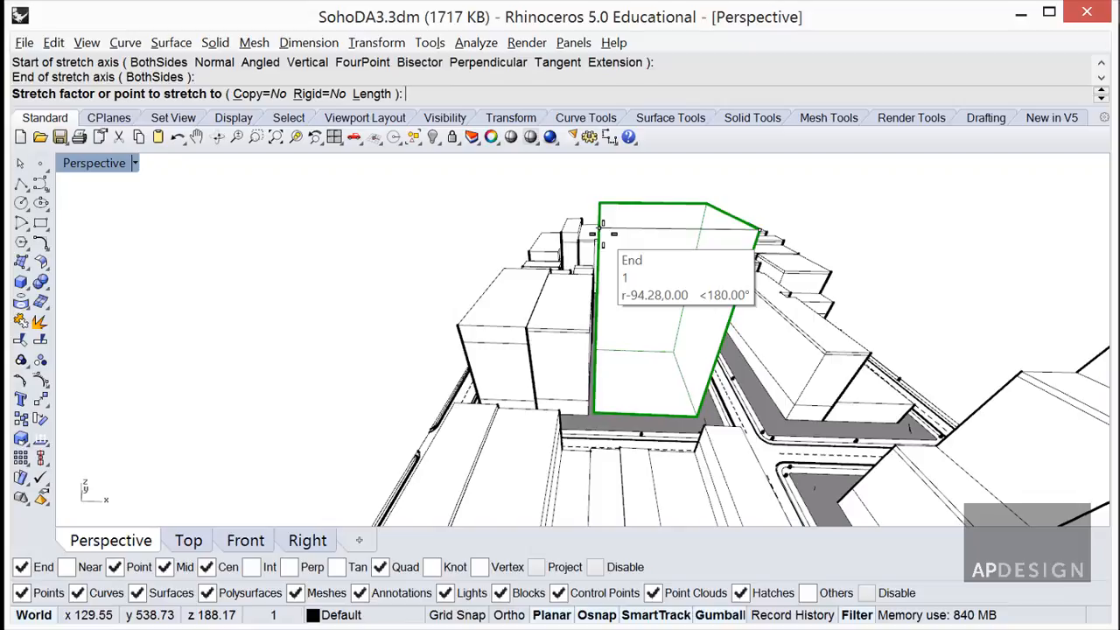
text(l)
key(Return)
text(10)
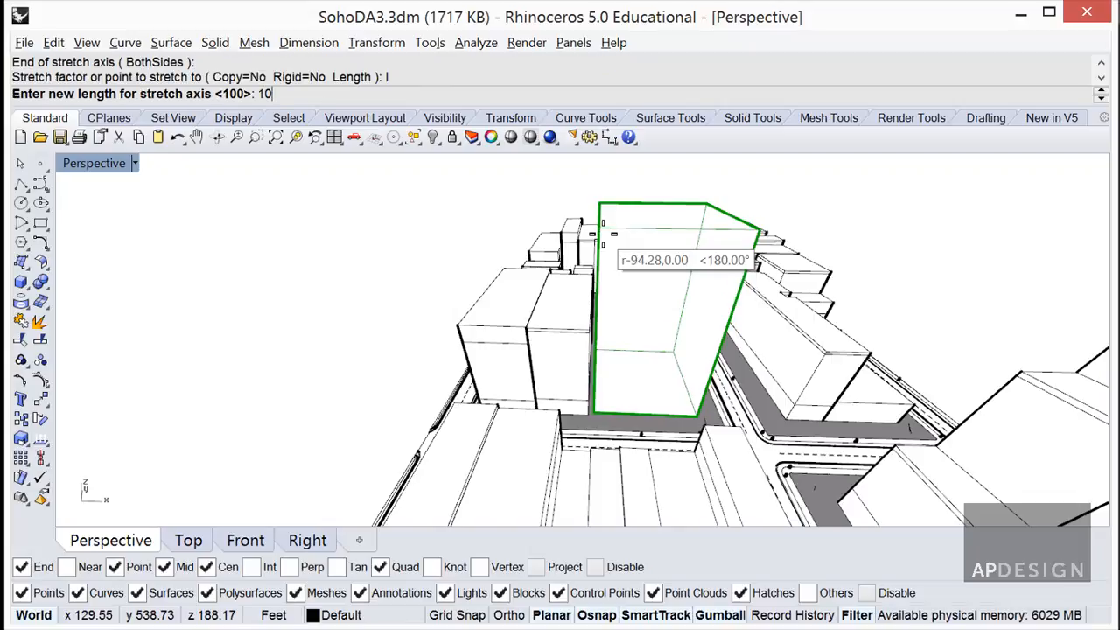
text(0)
key(Return)
click(522, 209)
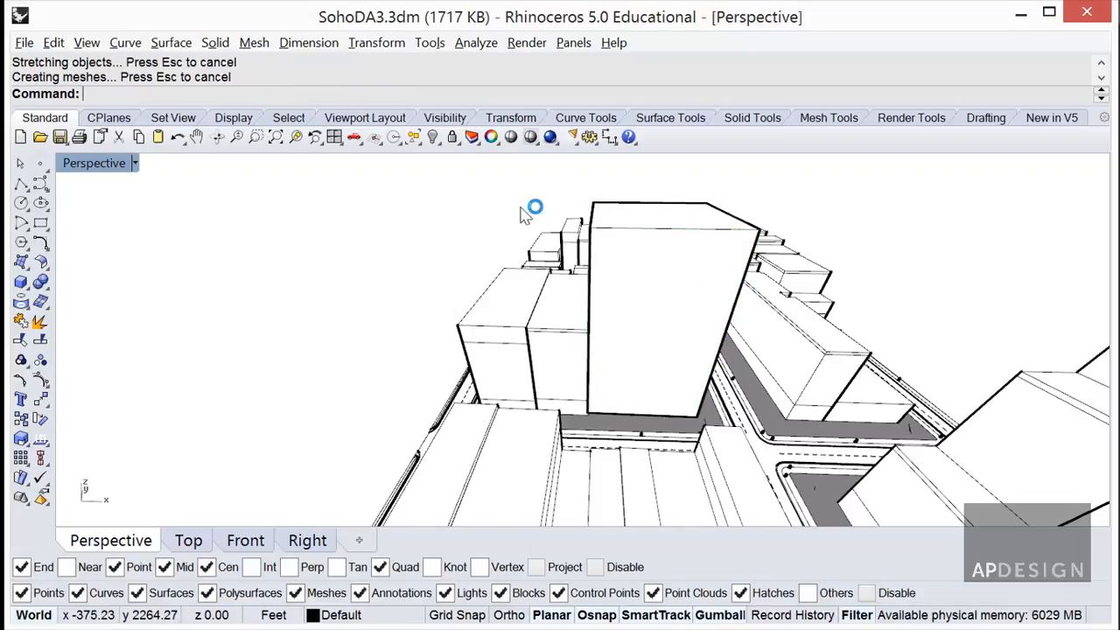
Step: Stretch the solid along the same narrower-street top edge, from the intersection corner toward the neighbouring building, to an axis length of 96 feet
scroll(609, 411, up, 14)
scroll(612, 385, up, 10)
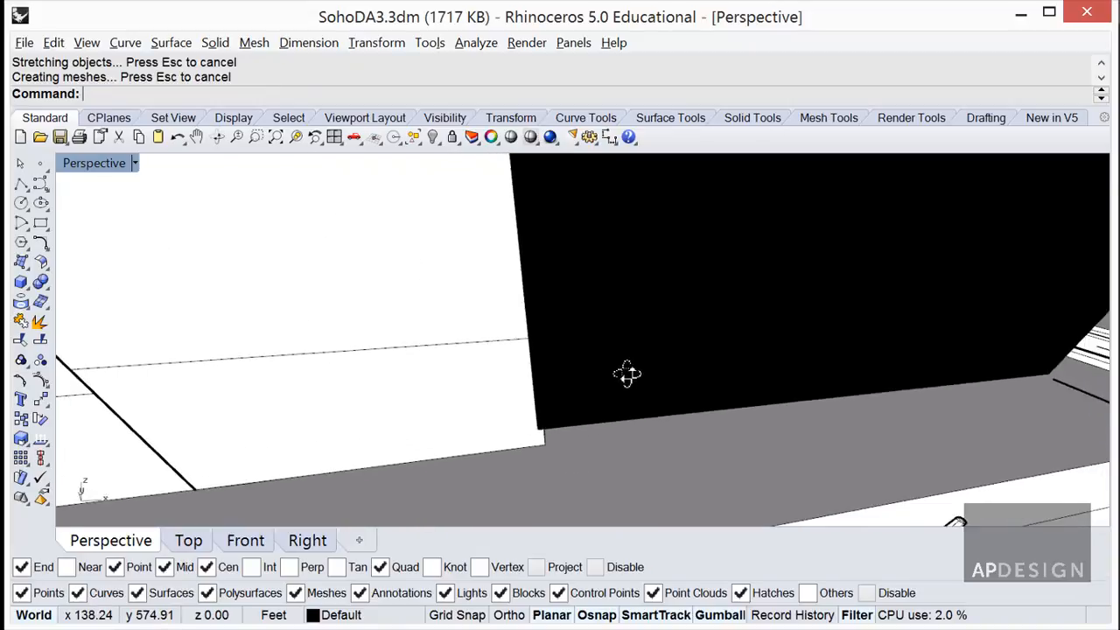
scroll(604, 350, down, 20)
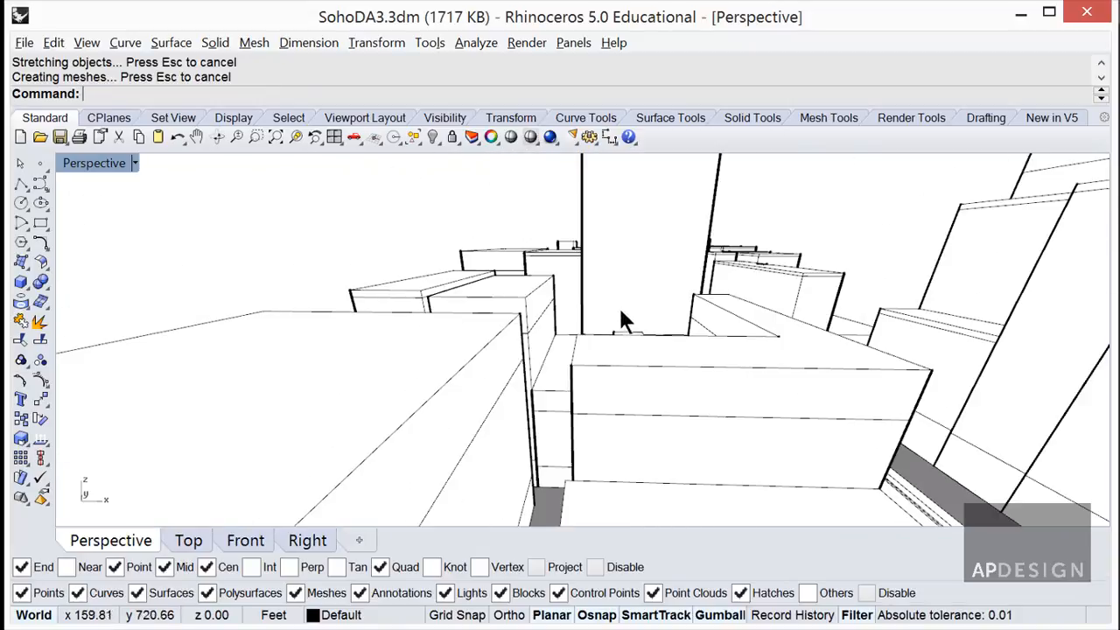
click(581, 396)
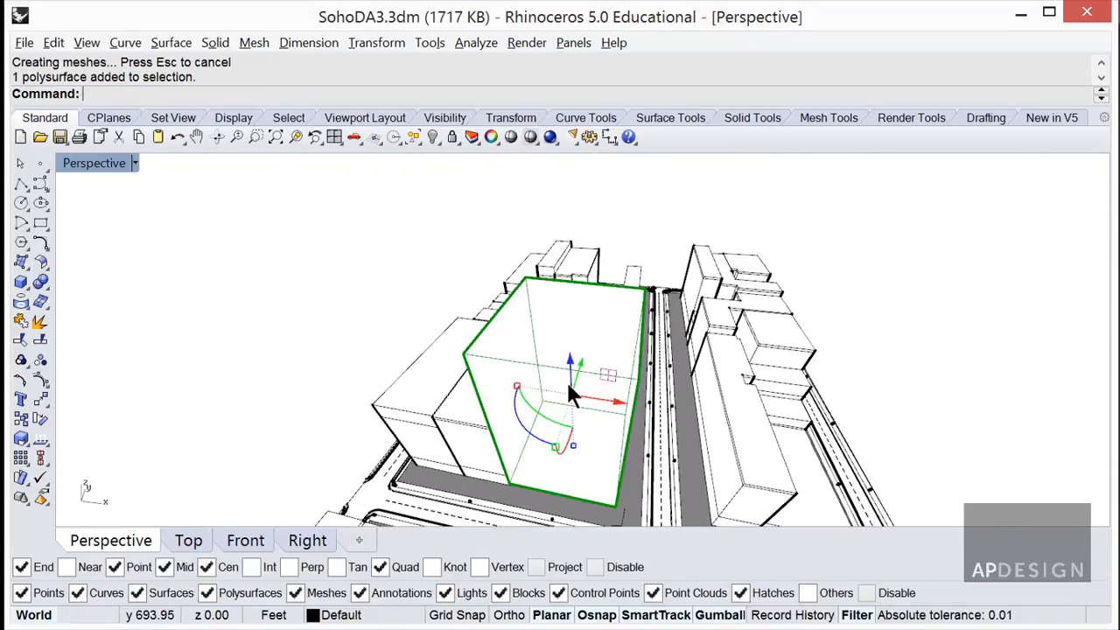
mouse_move(569, 382)
right_down()
mouse_move(560, 411)
mouse_move(588, 420)
mouse_move(560, 437)
mouse_move(533, 394)
mouse_move(479, 363)
mouse_move(586, 378)
right_up()
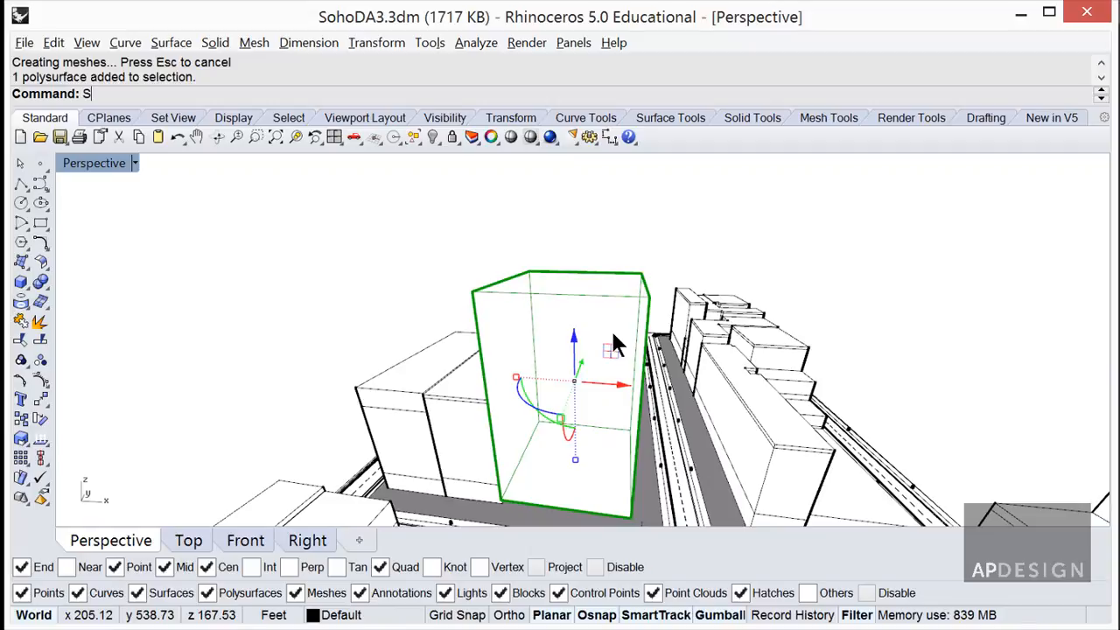
text(tretch)
key(Return)
click(649, 296)
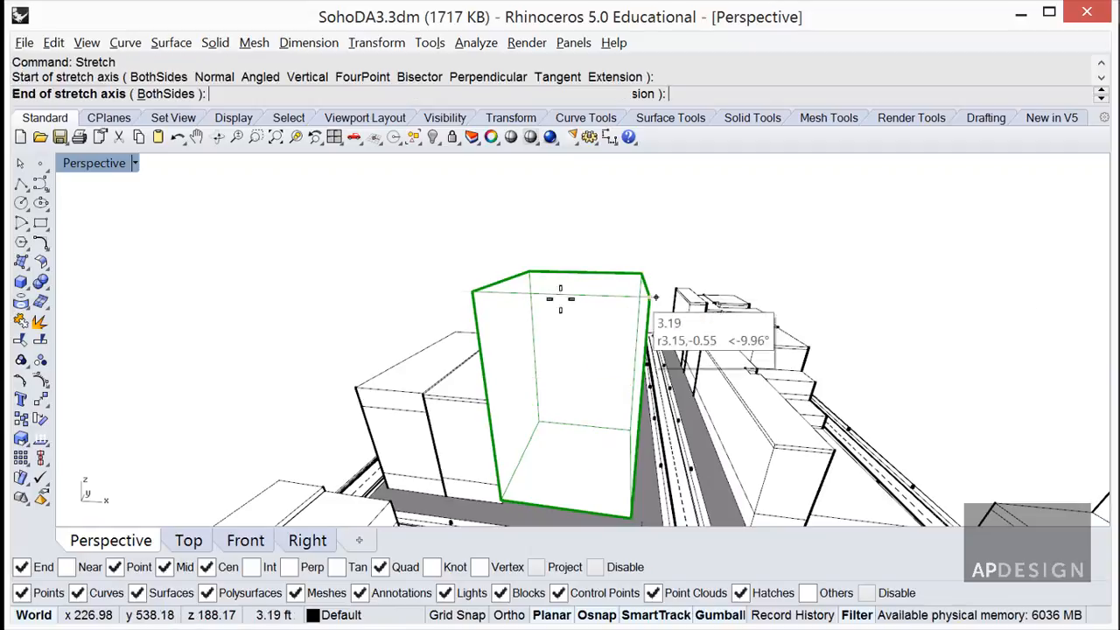
click(470, 292)
key(Return)
text(9)
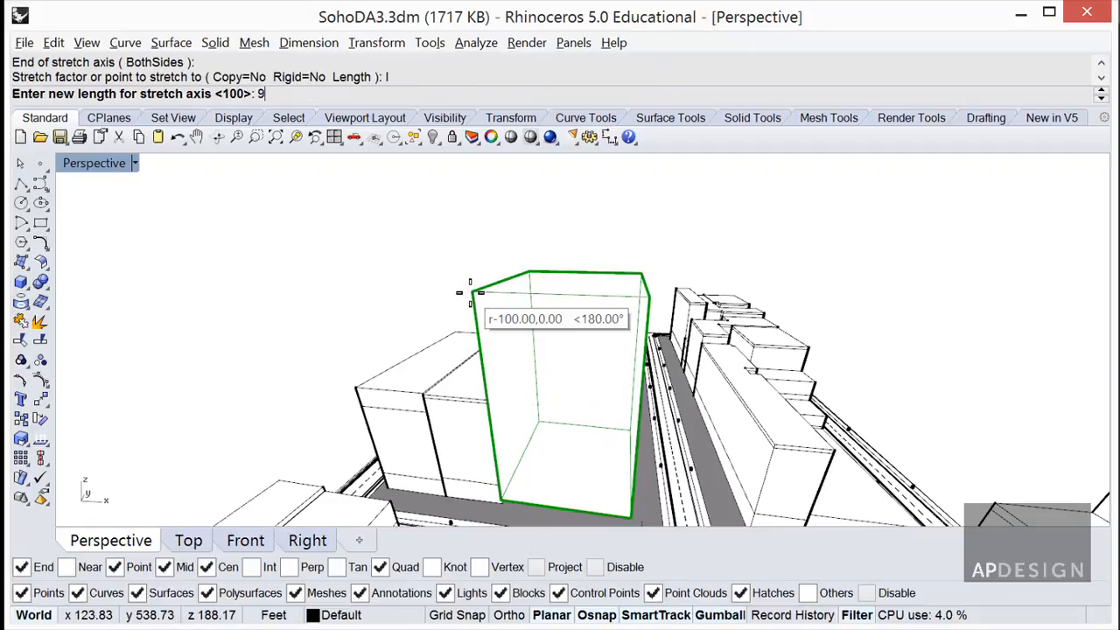
text(6)
key(Return)
Step: Stretch the solid vertically along its intersection corner edge, from the base corner up to the top corner, to a height of 150 feet
right_drag(452, 283, 615, 358)
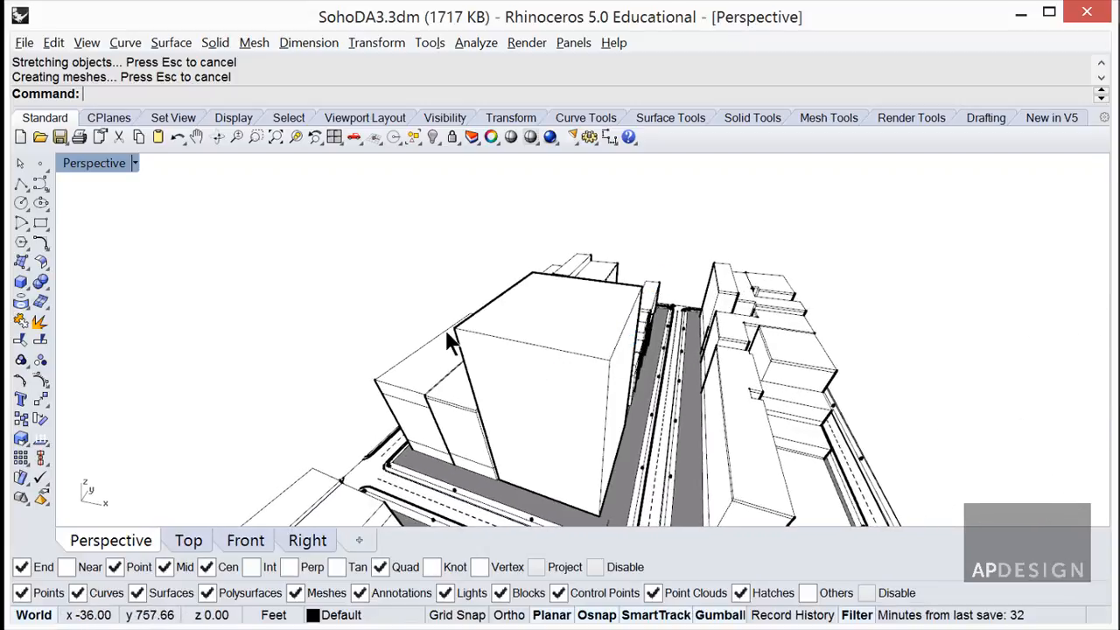
mouse_move(502, 350)
right_down()
mouse_move(519, 342)
mouse_move(505, 350)
right_up()
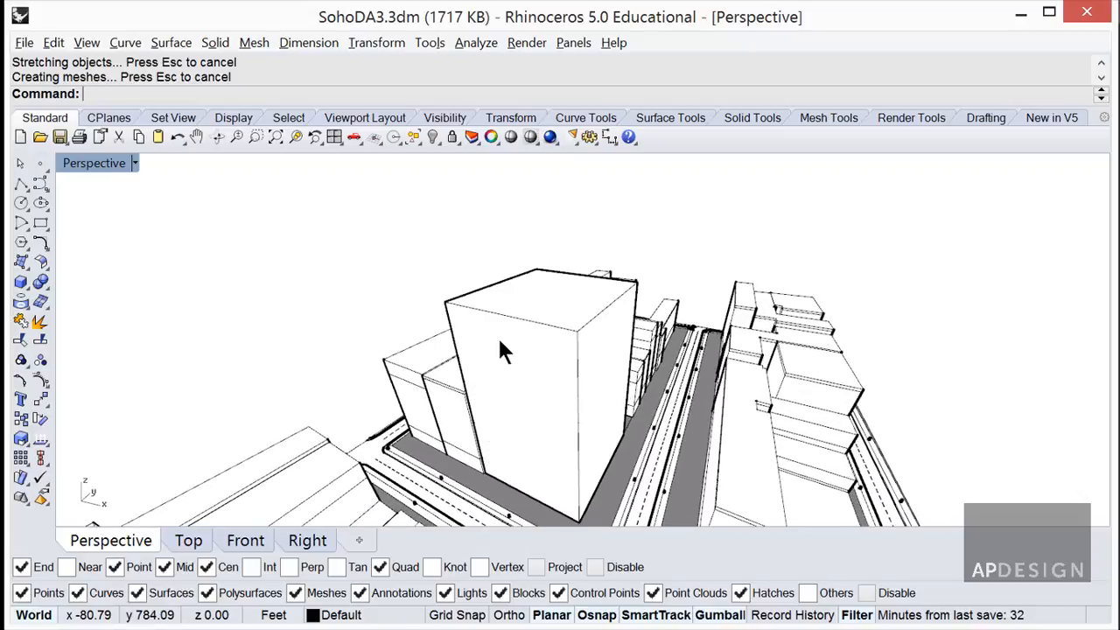
key(Return)
click(576, 499)
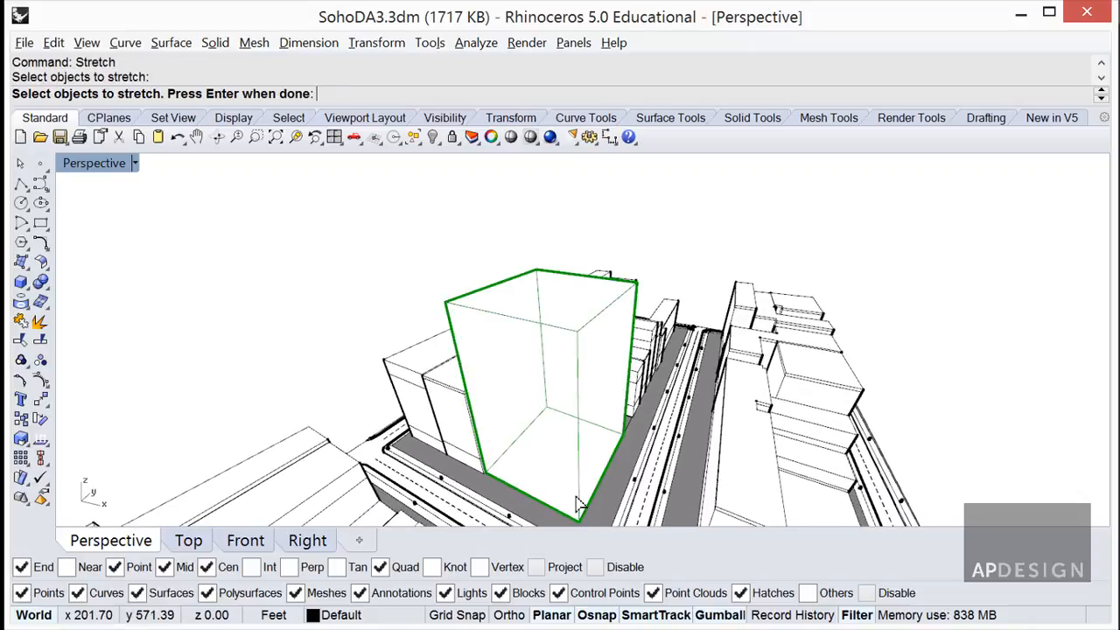
click(583, 522)
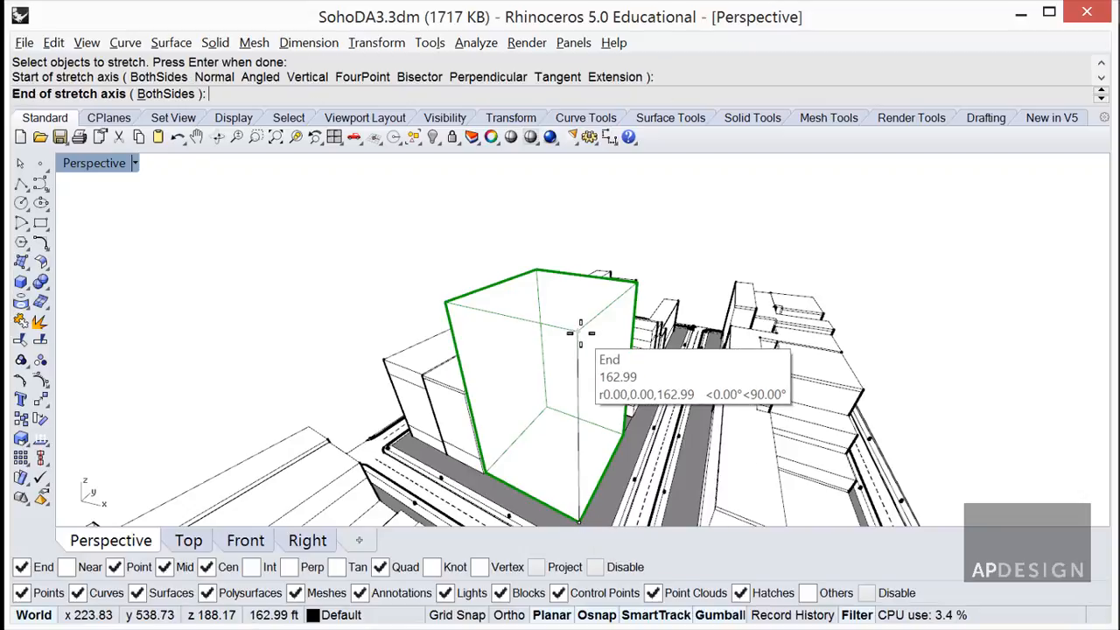
scroll(579, 333, down, 6)
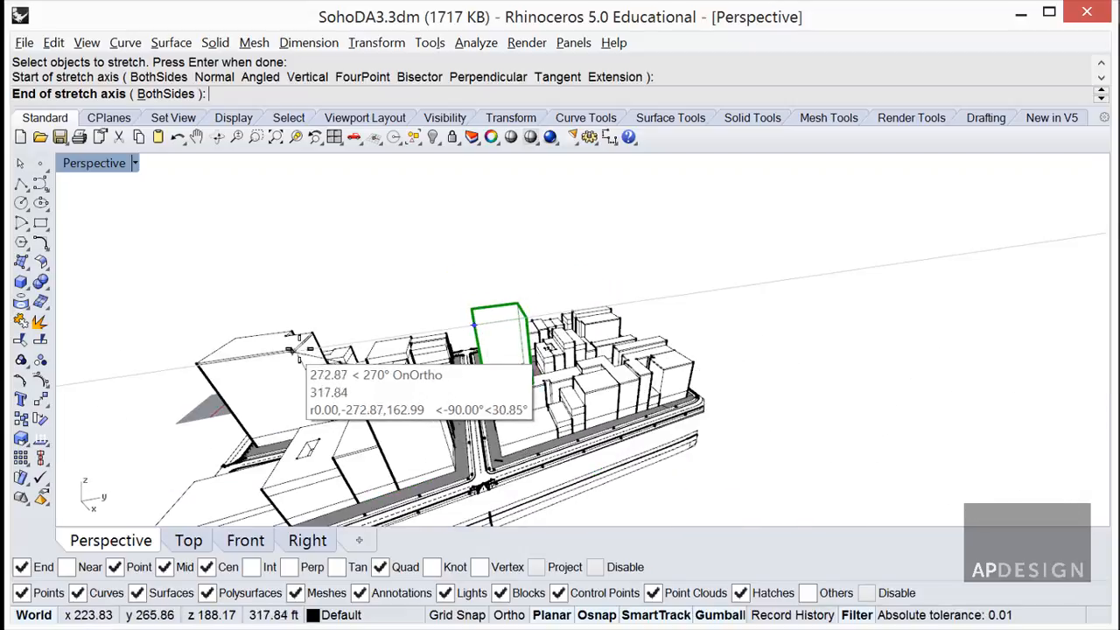
right_drag(443, 363, 555, 367)
scroll(533, 360, up, 2)
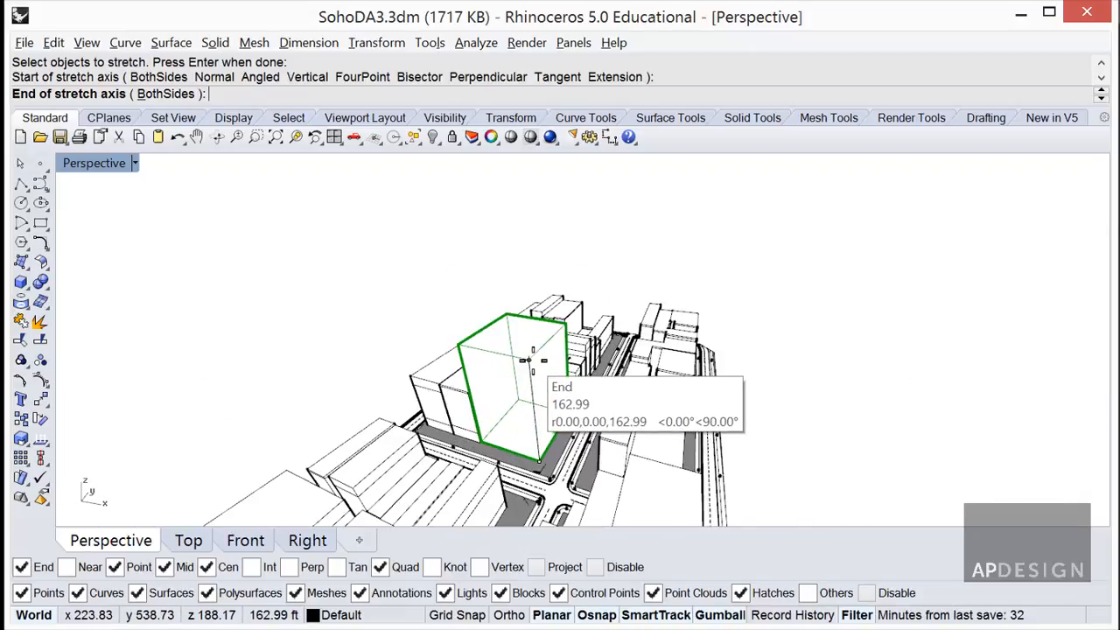
click(532, 359)
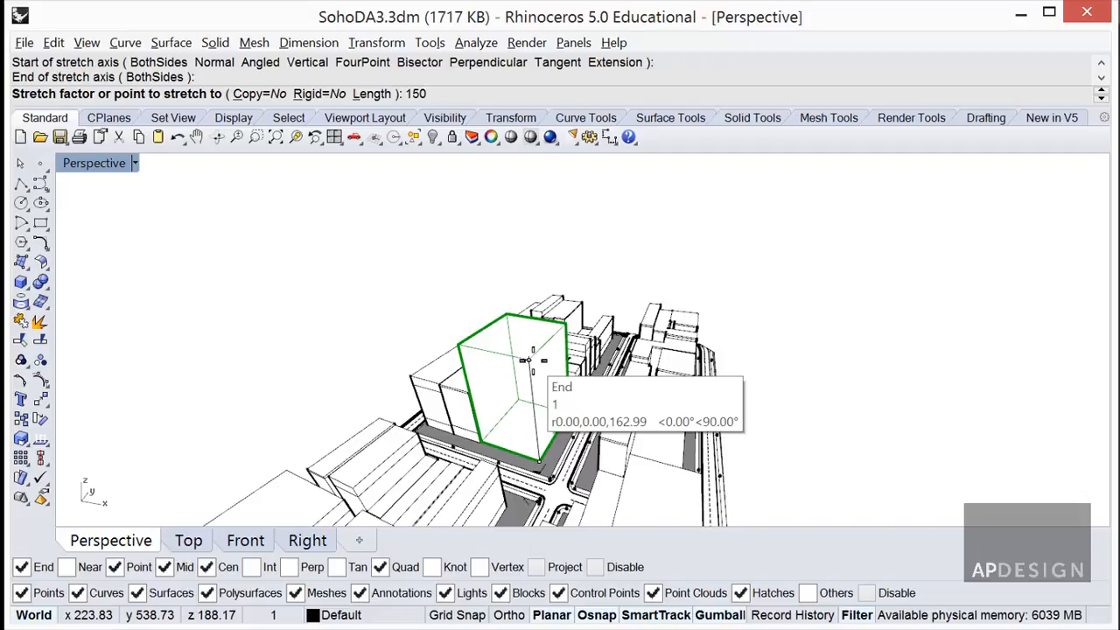
key(BackSpace)
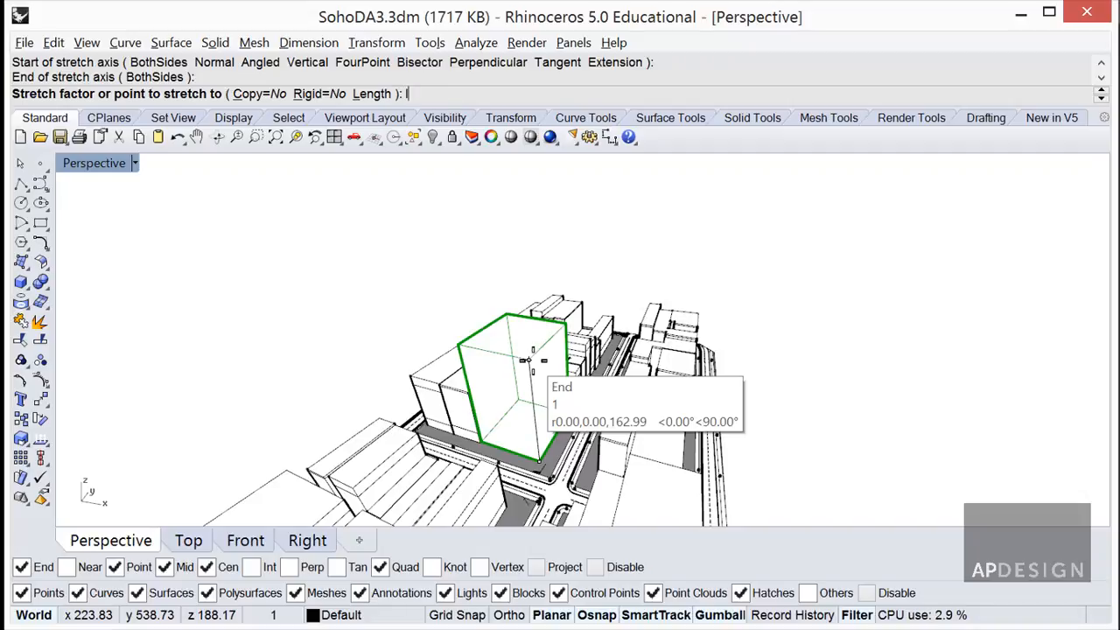
key(Return)
text(1)
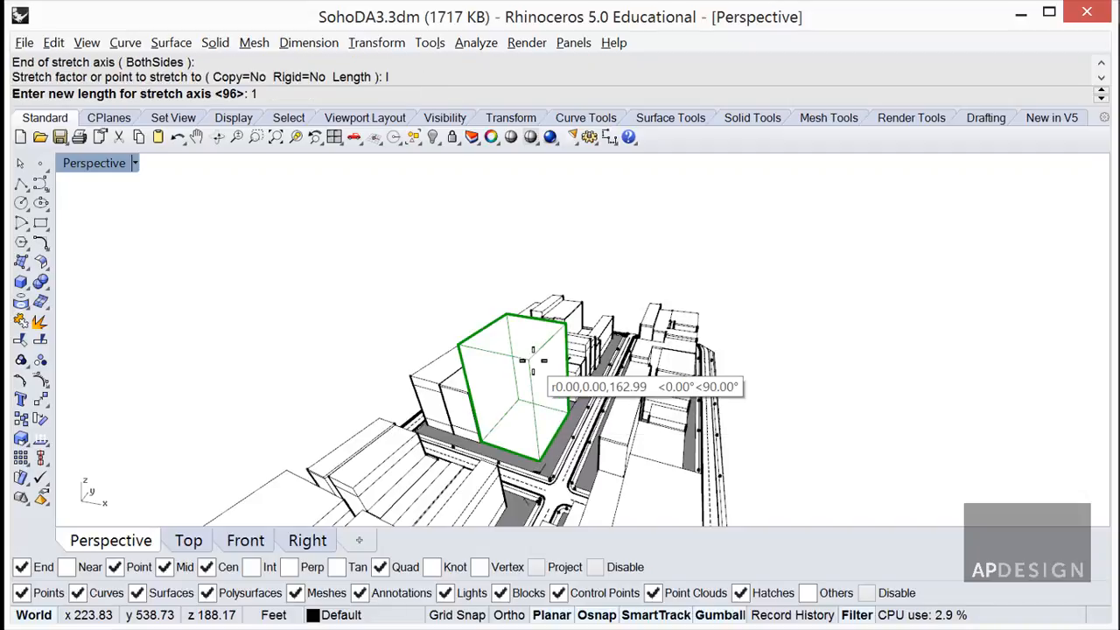
text(50)
key(Return)
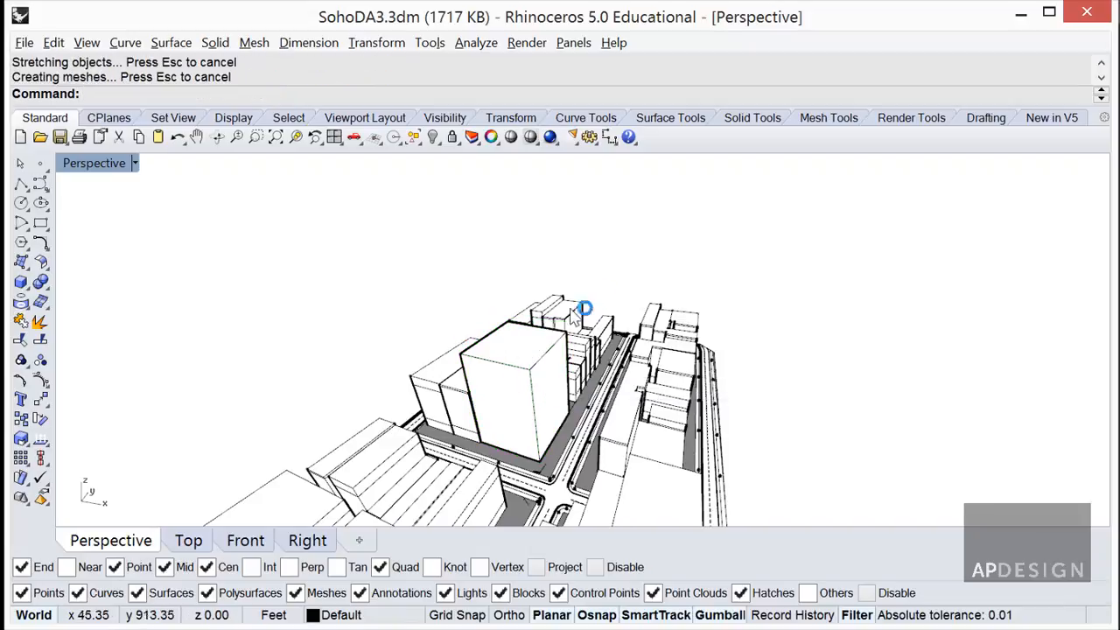
scroll(573, 367, up, 10)
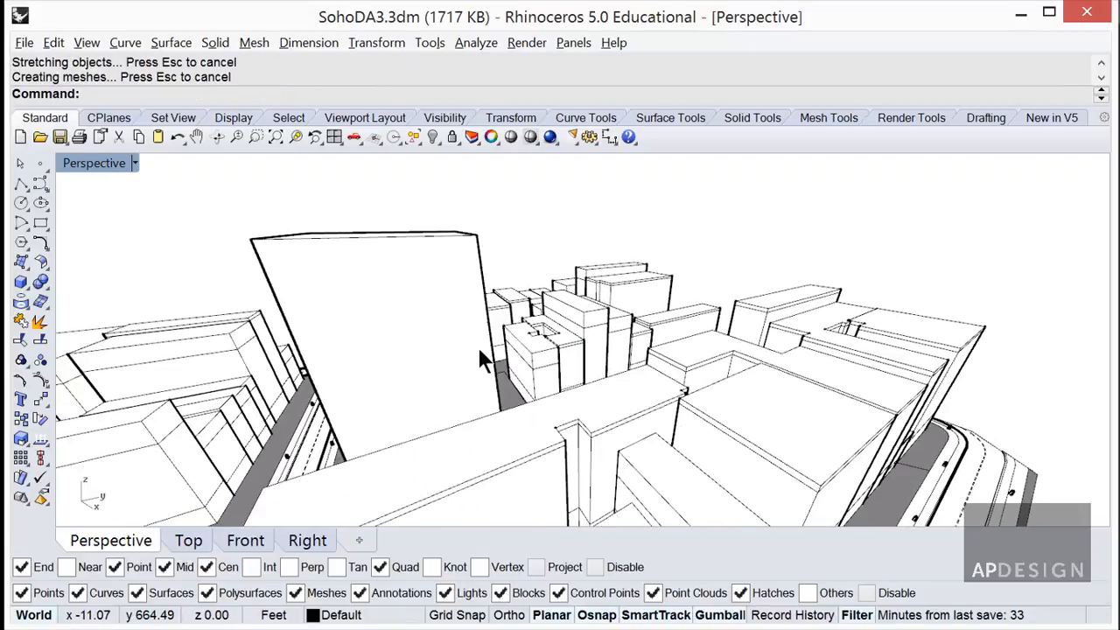
scroll(479, 348, down, 5)
right_drag(426, 349, 433, 440)
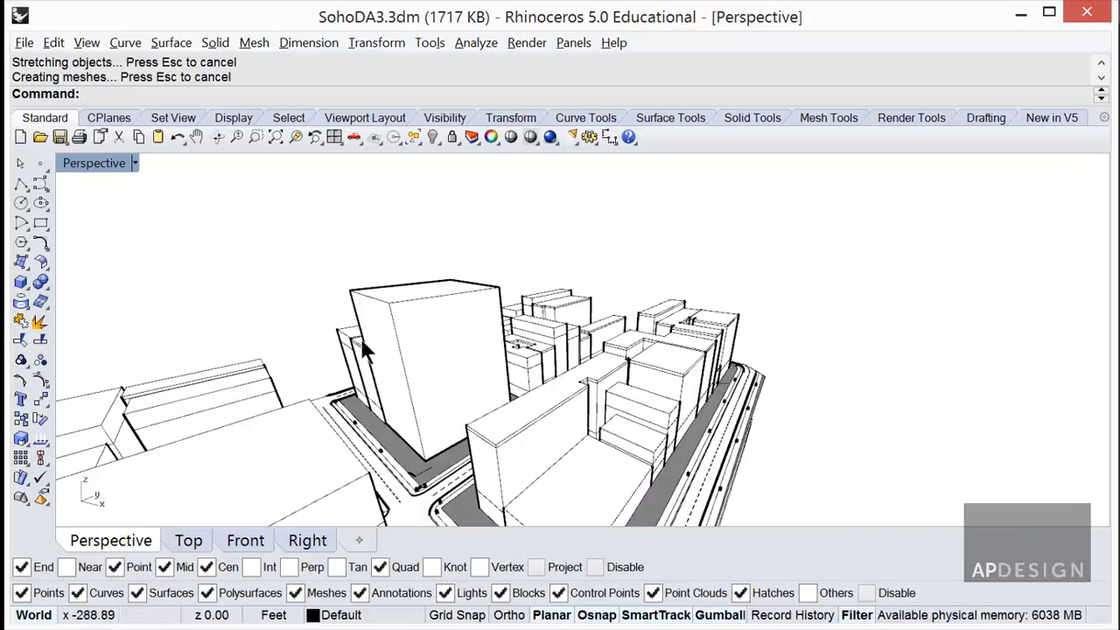
right_drag(384, 342, 402, 352)
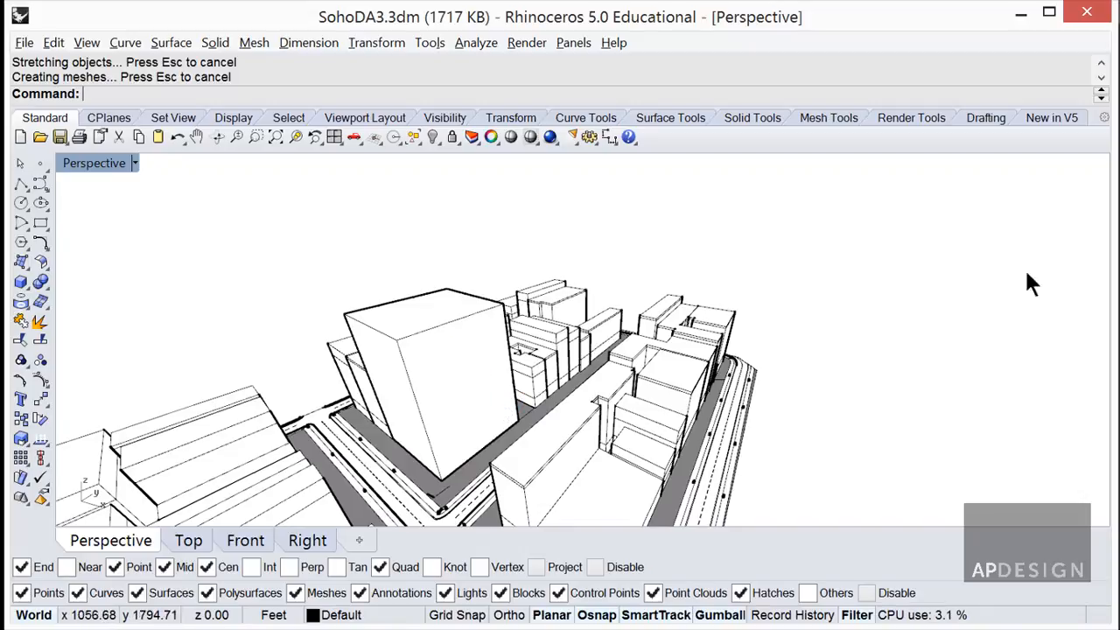
Step: Bring up the model's layer list and add a new layer named Context
drag(1119, 151, 908, 127)
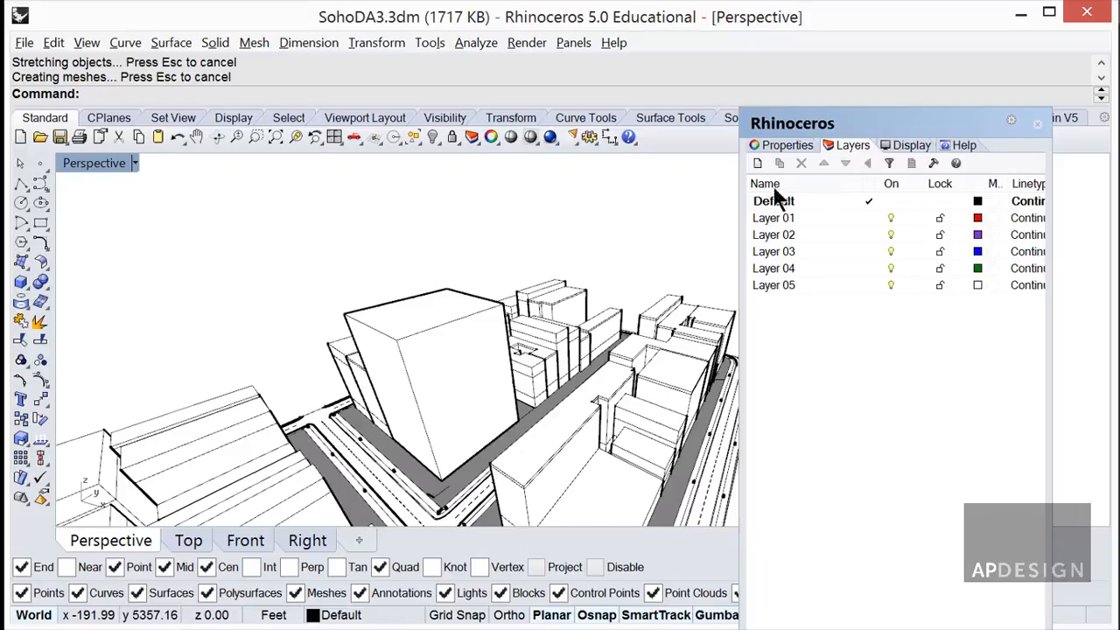
click(757, 163)
text(Context)
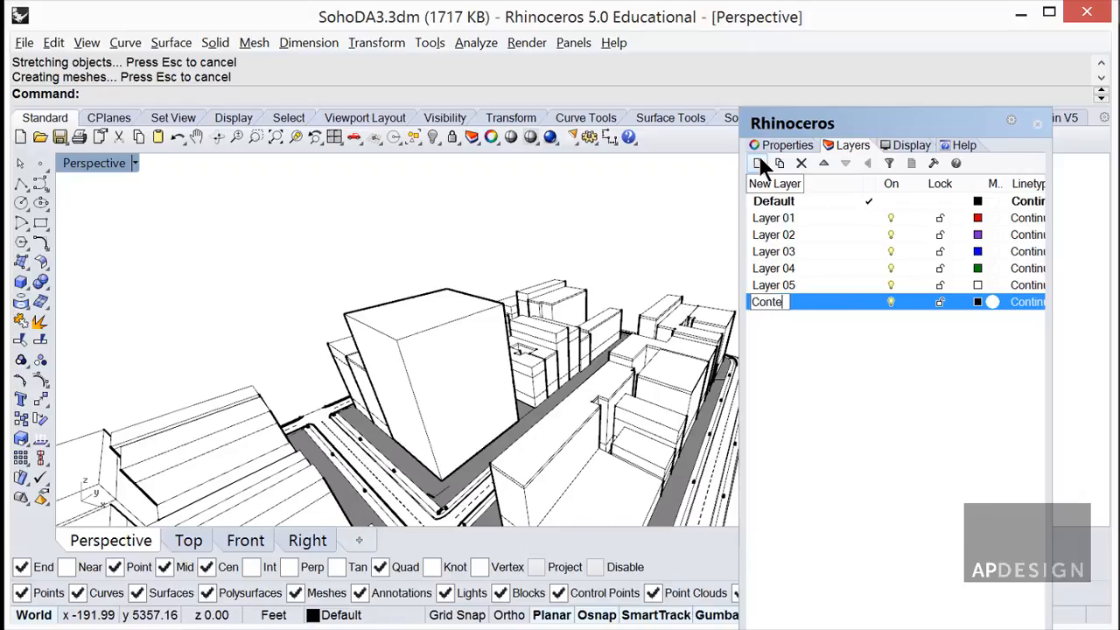
click(808, 343)
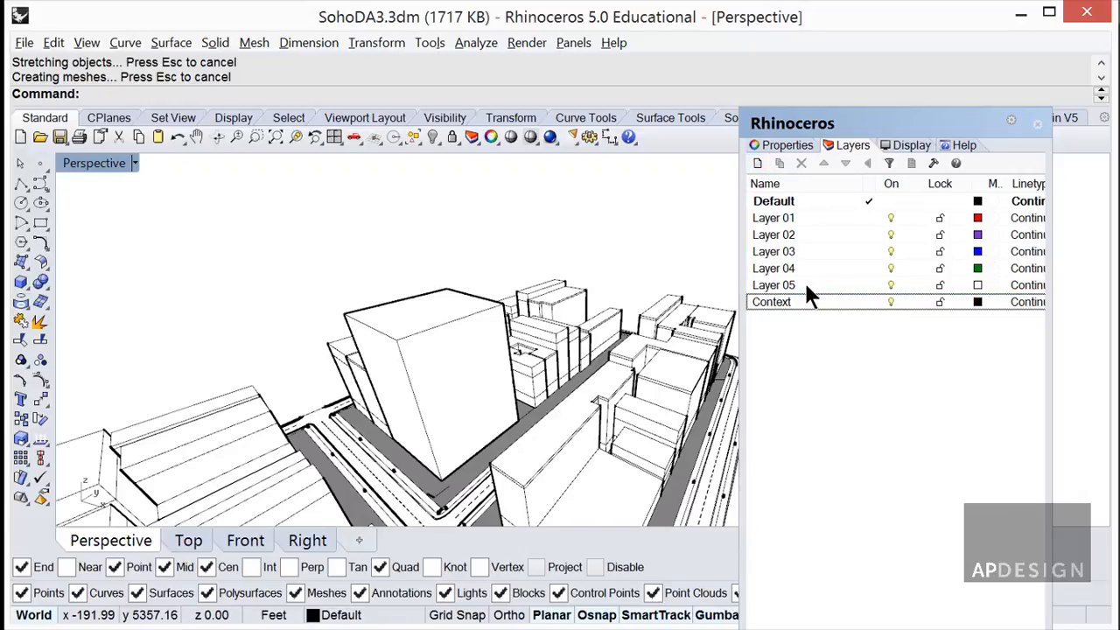
Step: Add two sublayers under the Context layer
click(810, 299)
click(780, 163)
click(791, 303)
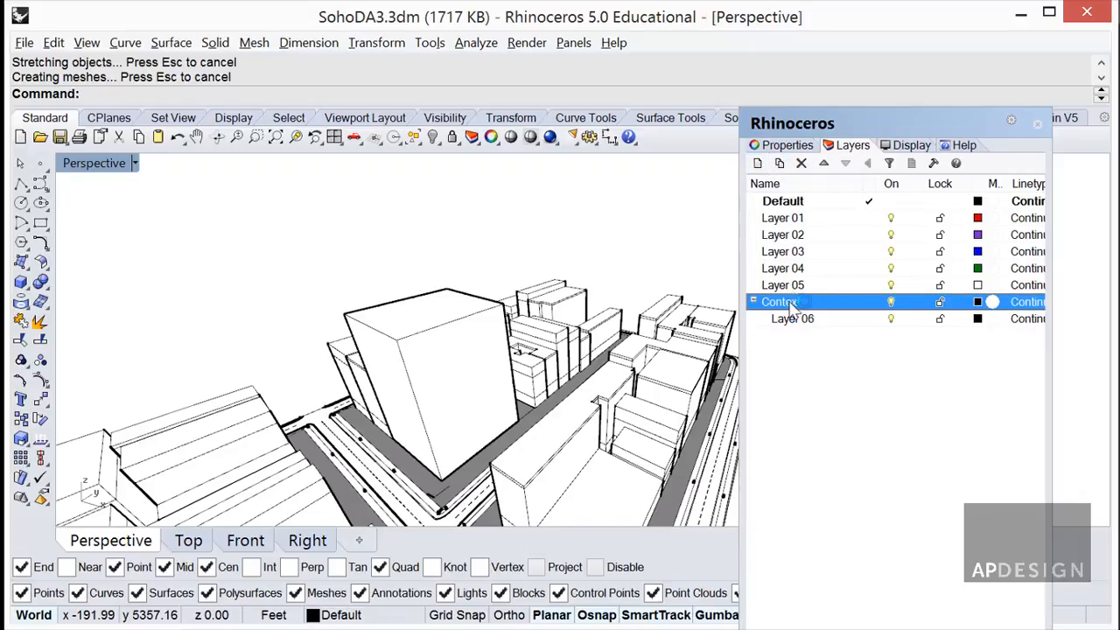
click(780, 163)
Step: Rename the first sublayer of Context as Ground
click(820, 319)
double_click(812, 319)
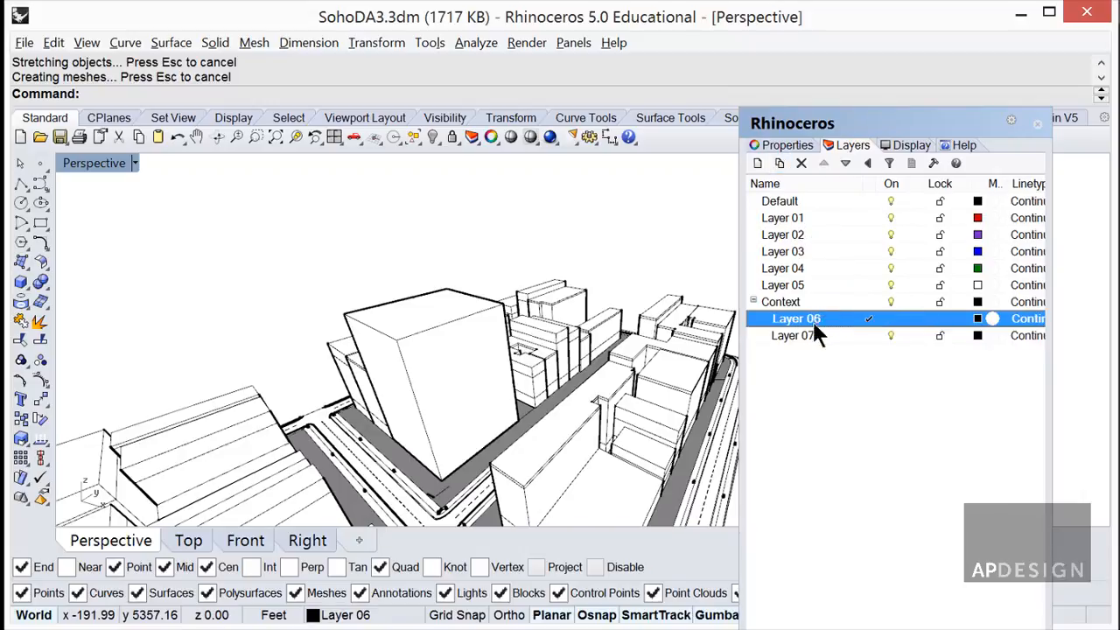
click(813, 319)
text(Ground)
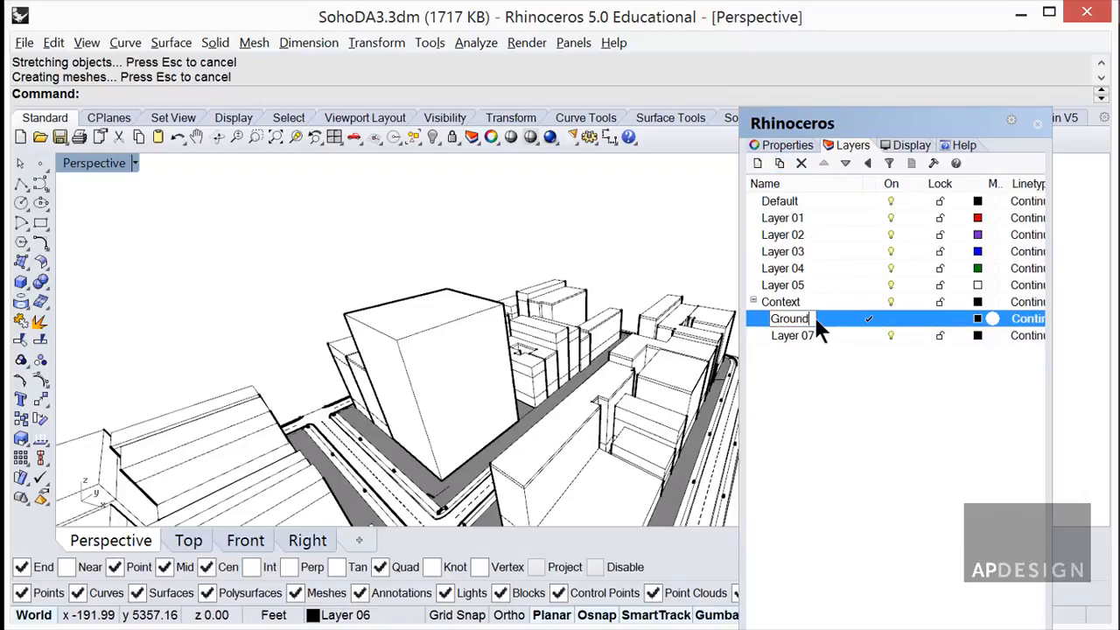
key(Return)
Step: Rename the second sublayer of Context as Buildings
double_click(802, 333)
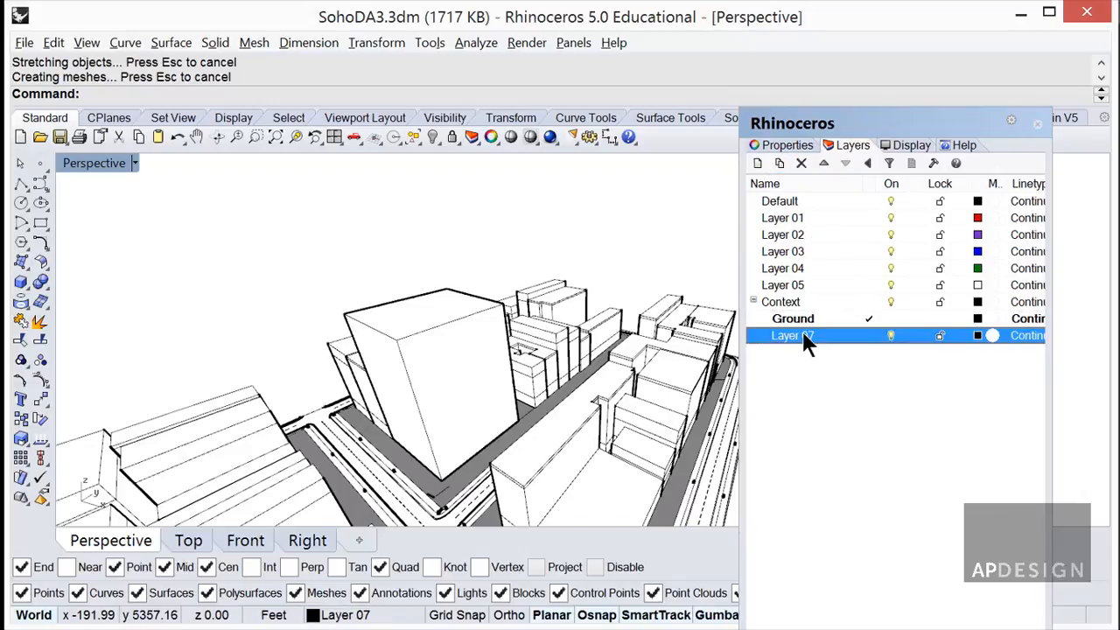
right_click(820, 341)
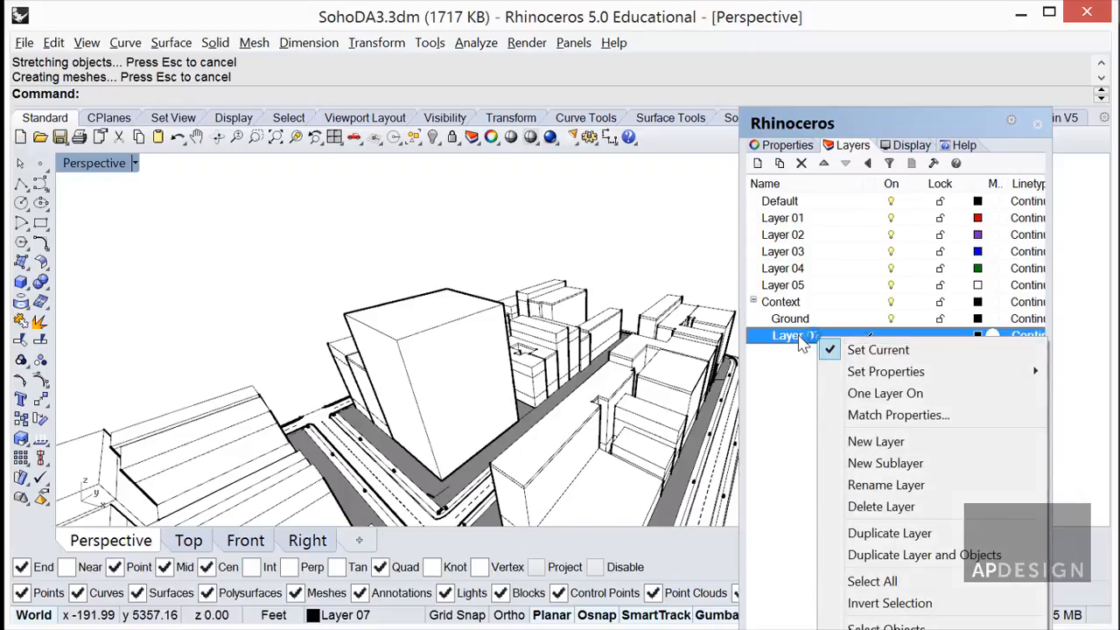
click(800, 340)
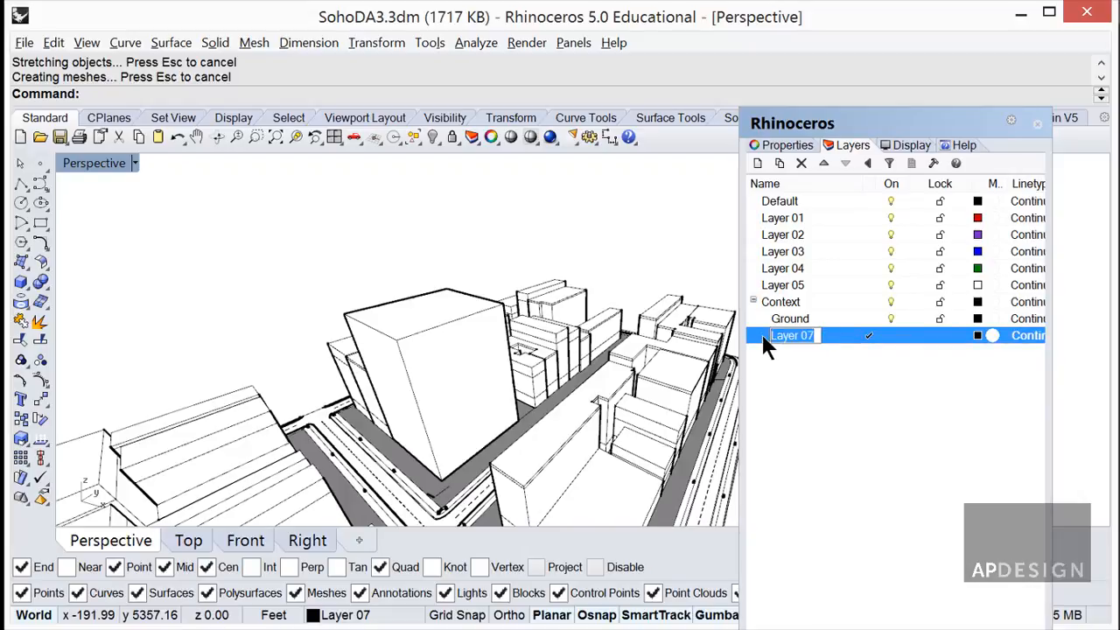
text(Buildings)
key(Return)
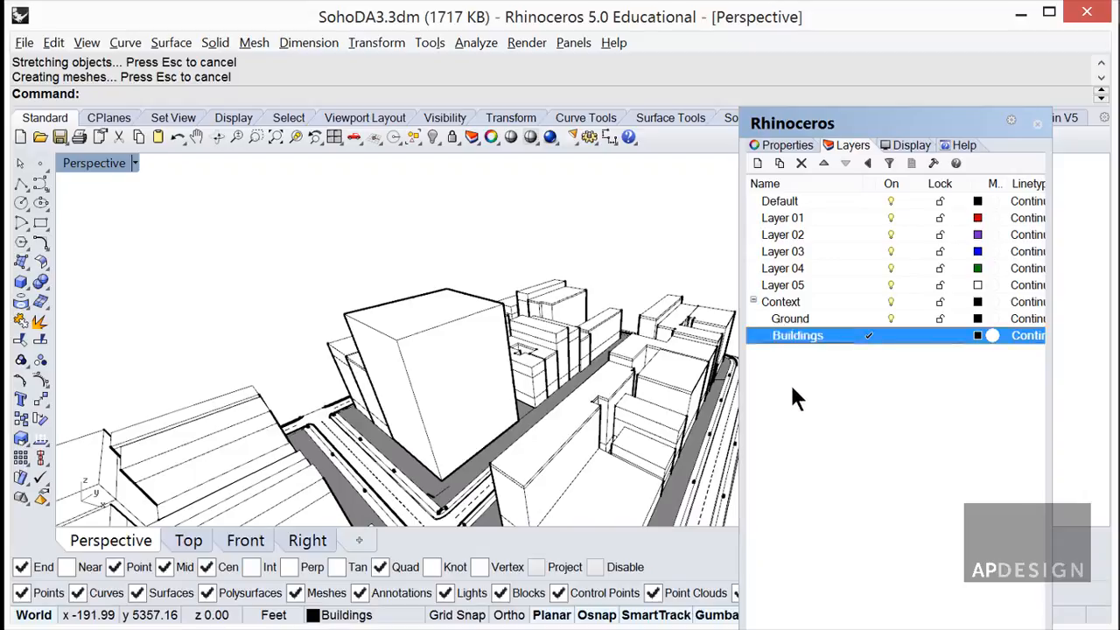
Step: Move the selected context building meshes onto the Buildings sublayer
click(663, 330)
right_click(794, 336)
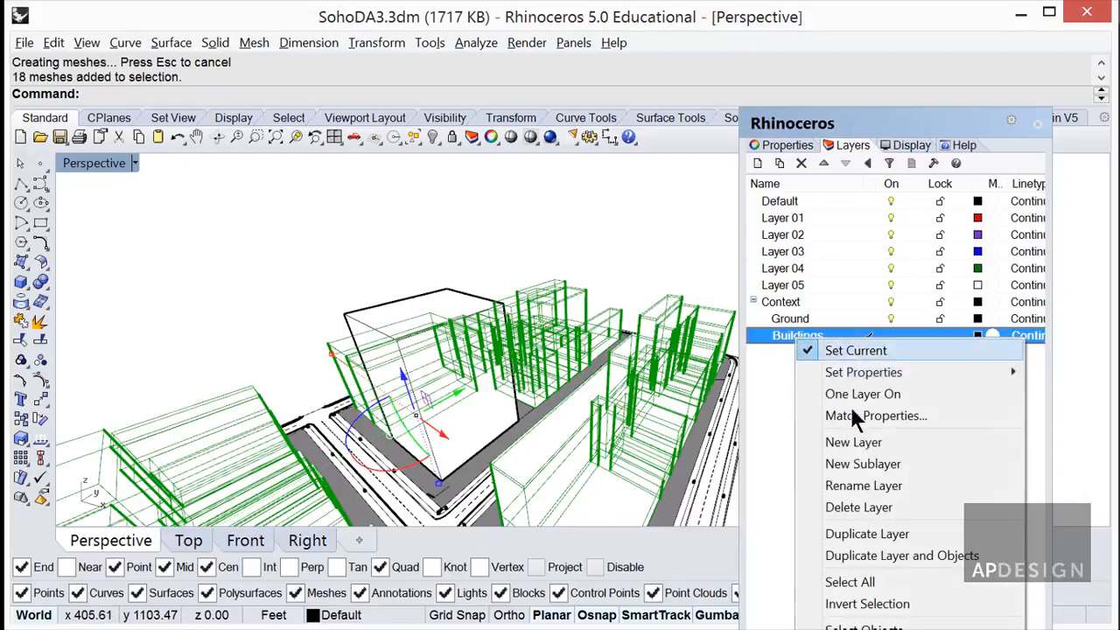
click(894, 625)
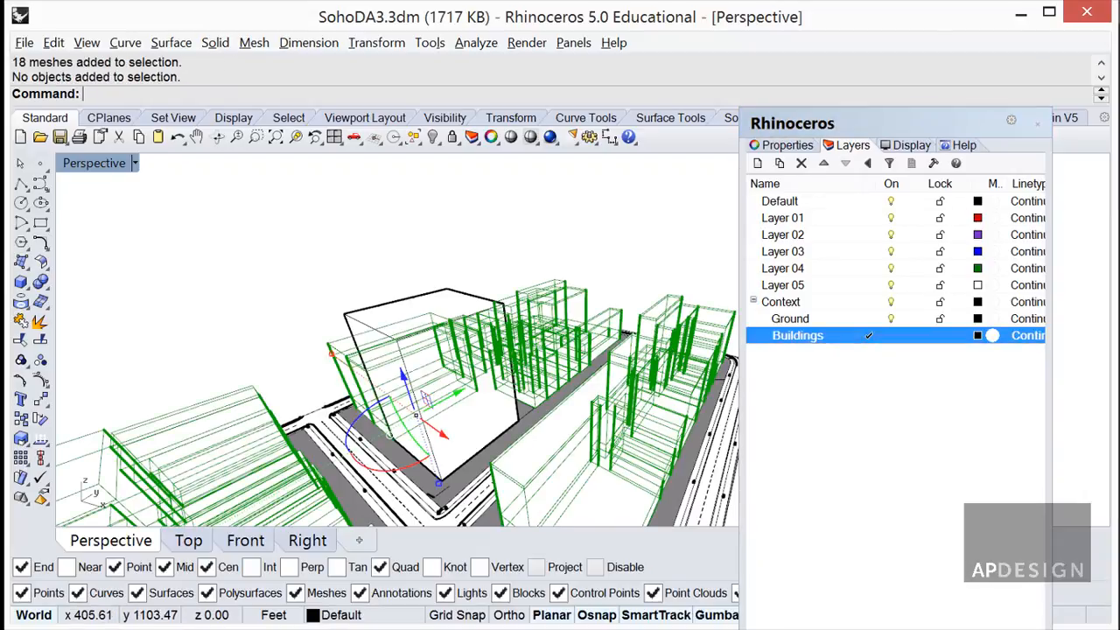
right_click(808, 339)
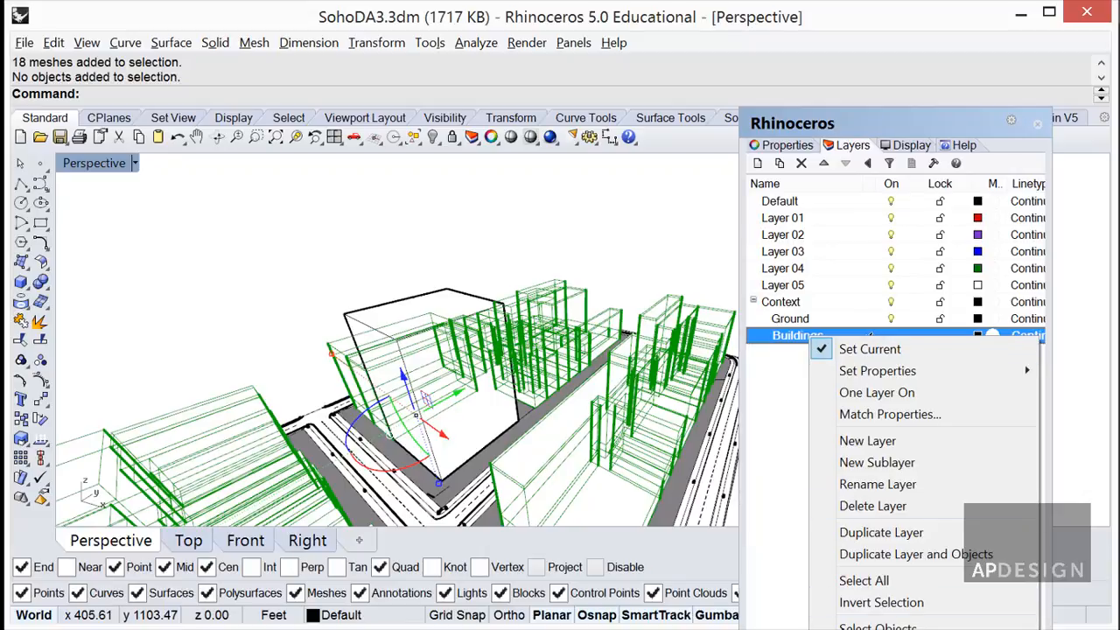
click(910, 629)
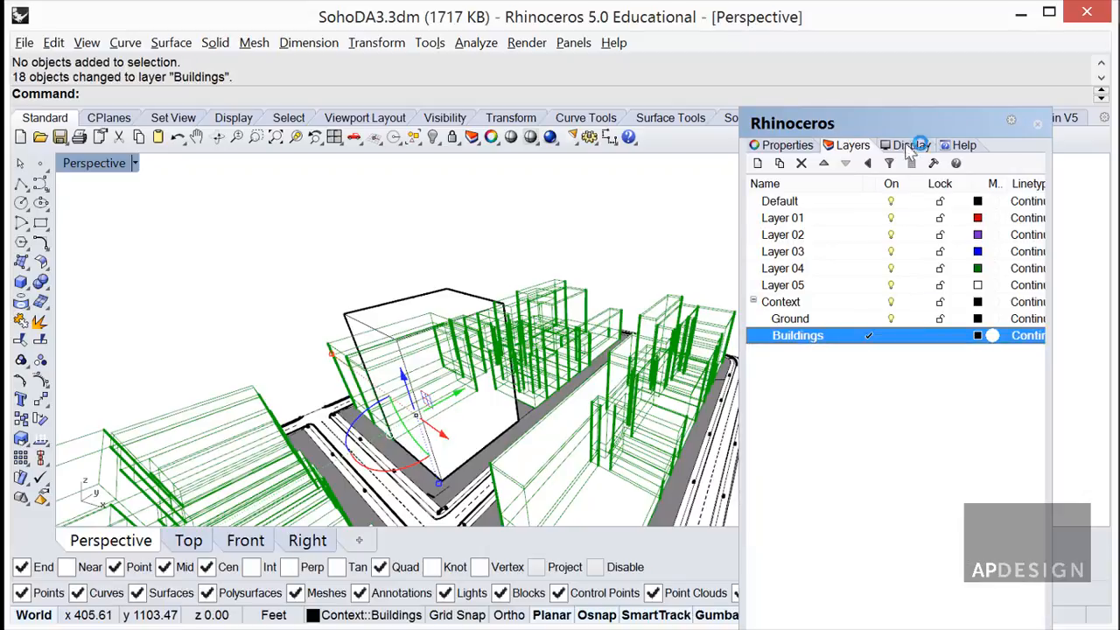
Step: Move the street and ground meshes onto the Ground sublayer of Context
drag(907, 120, 960, 19)
click(875, 219)
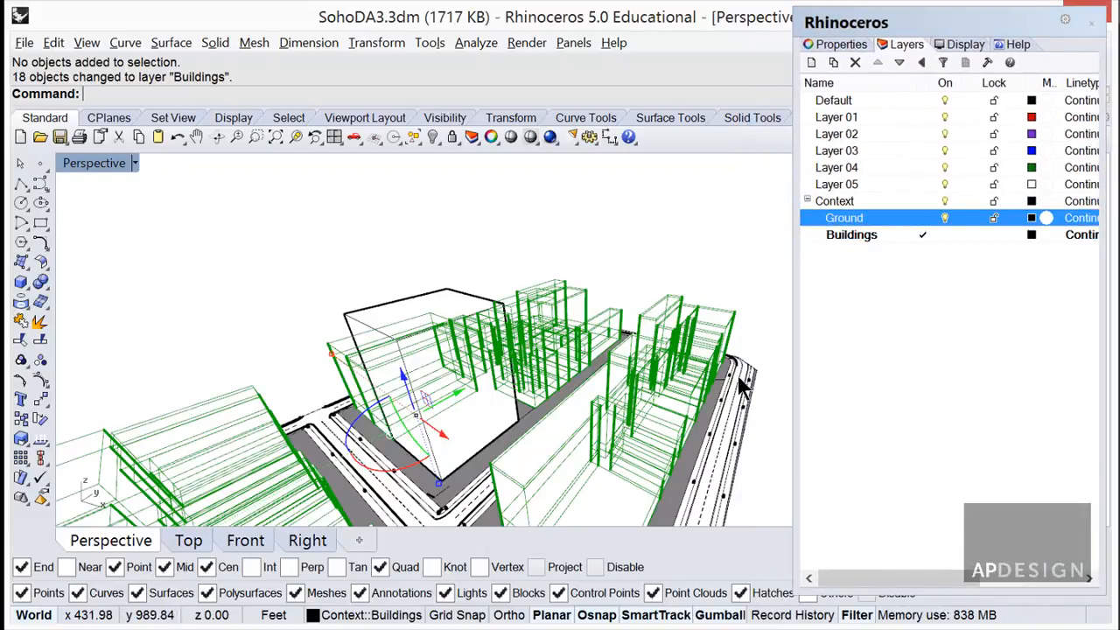
right_click(877, 219)
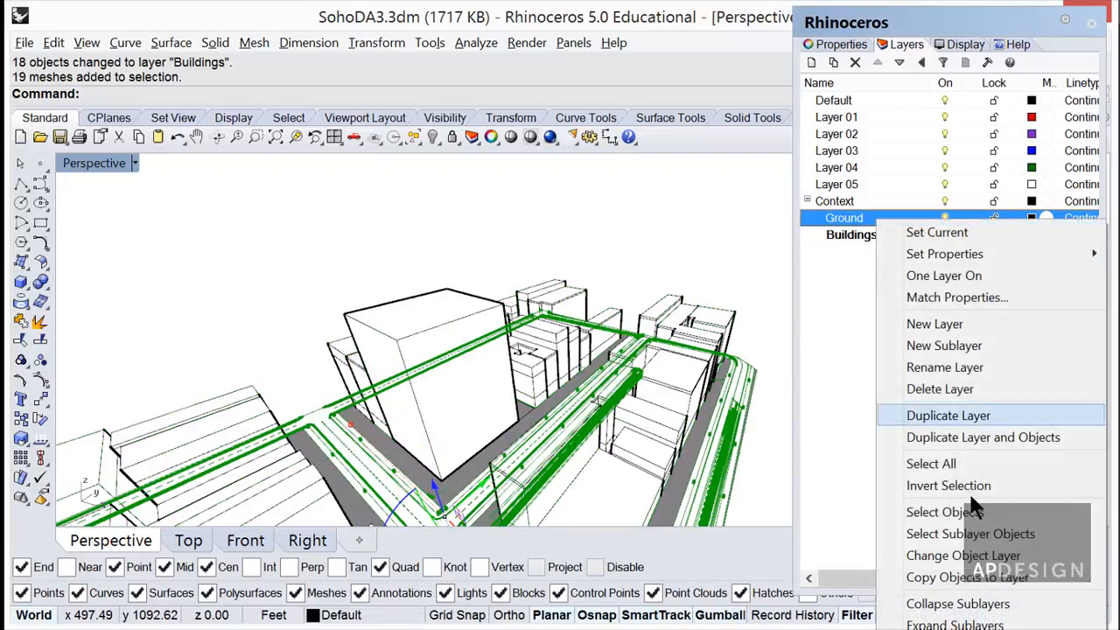
click(962, 555)
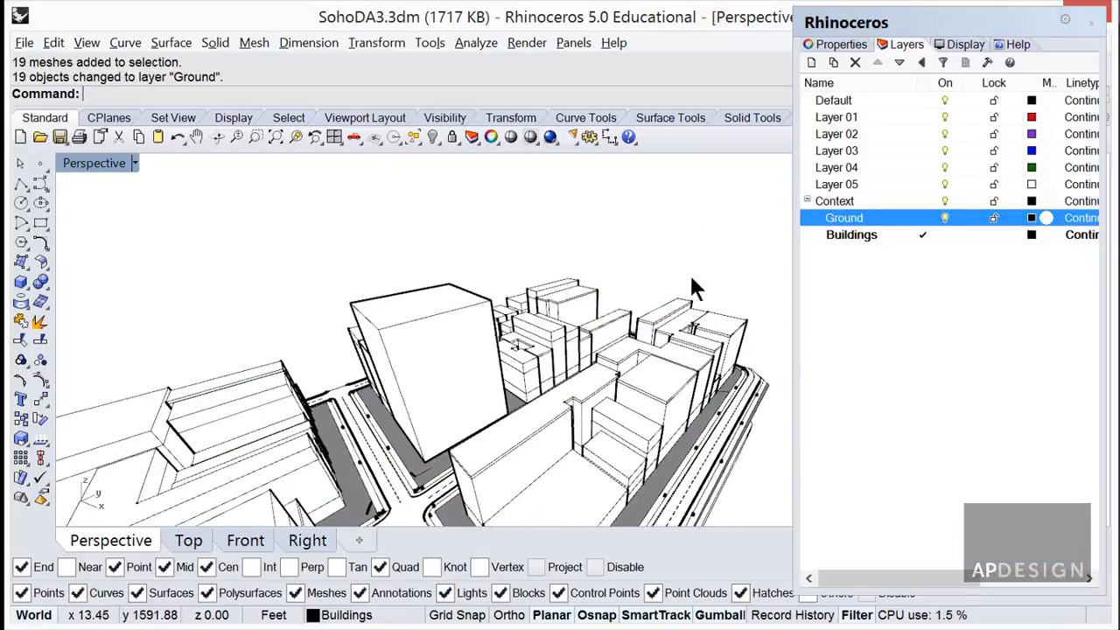
Step: Make Ground the current layer, and hide and show the Buildings layer to check its contents
click(945, 218)
click(945, 217)
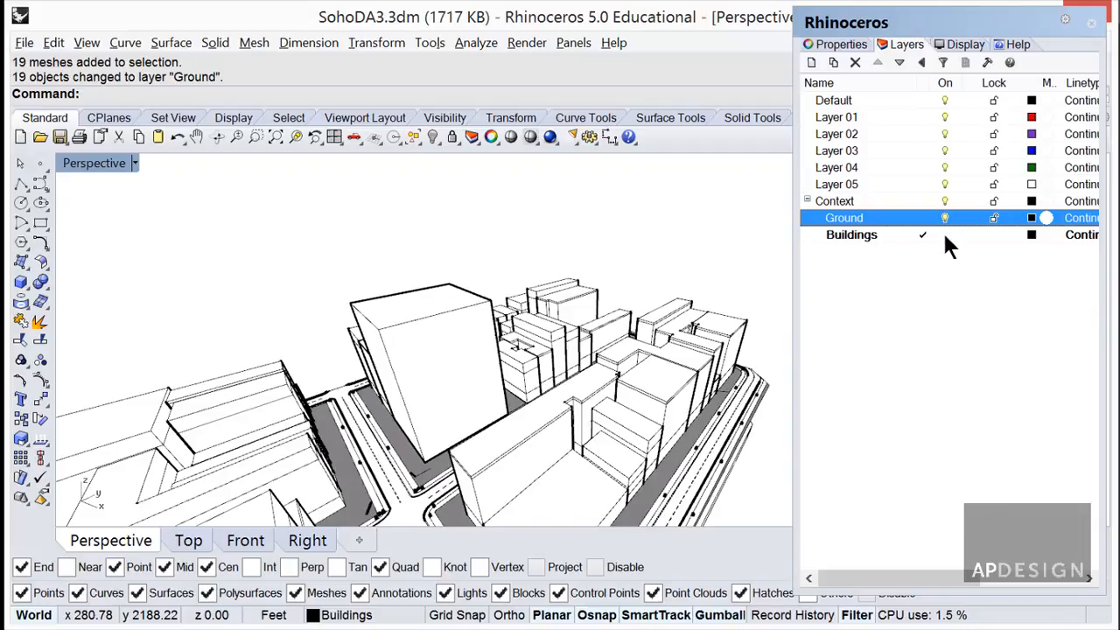
click(922, 218)
click(945, 234)
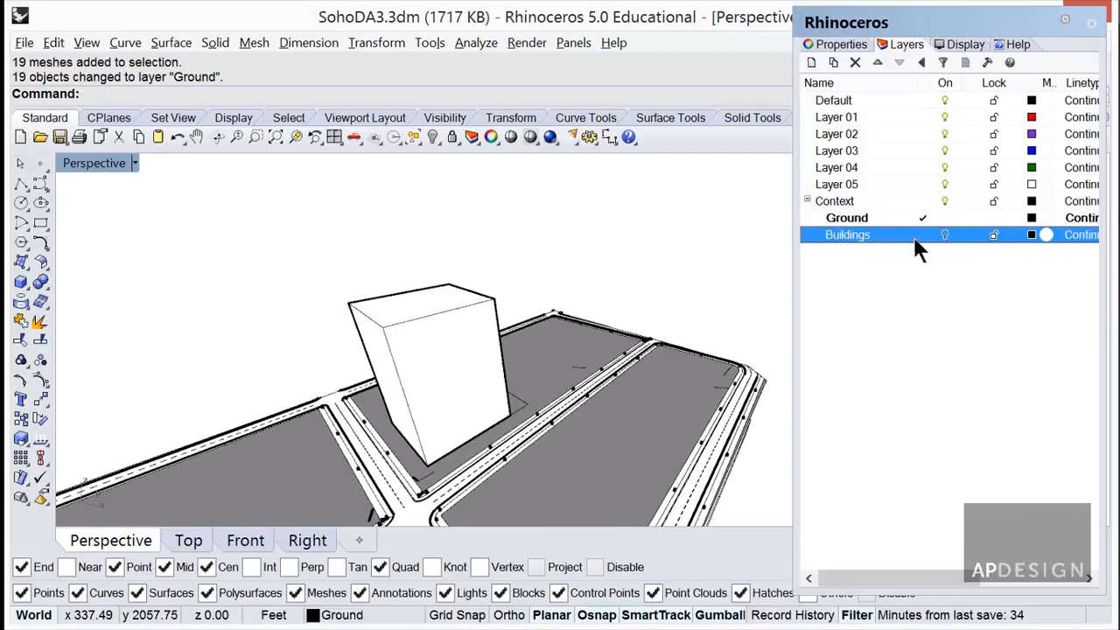
click(945, 235)
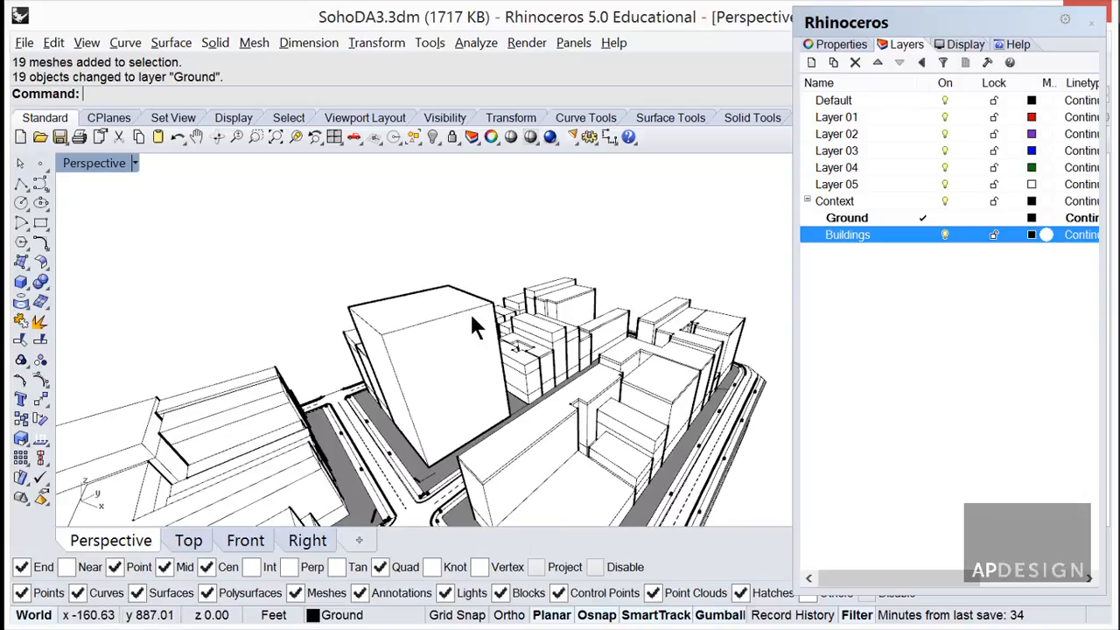
Step: Select the large solid building mass and undo a new layer added by mistake under Context
click(475, 321)
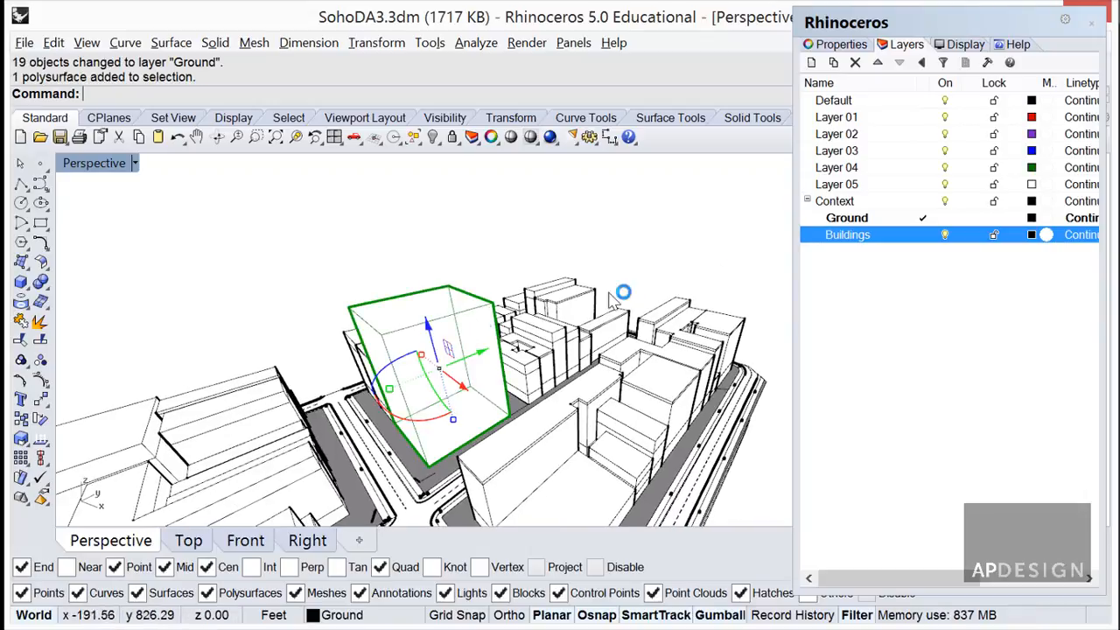
click(810, 63)
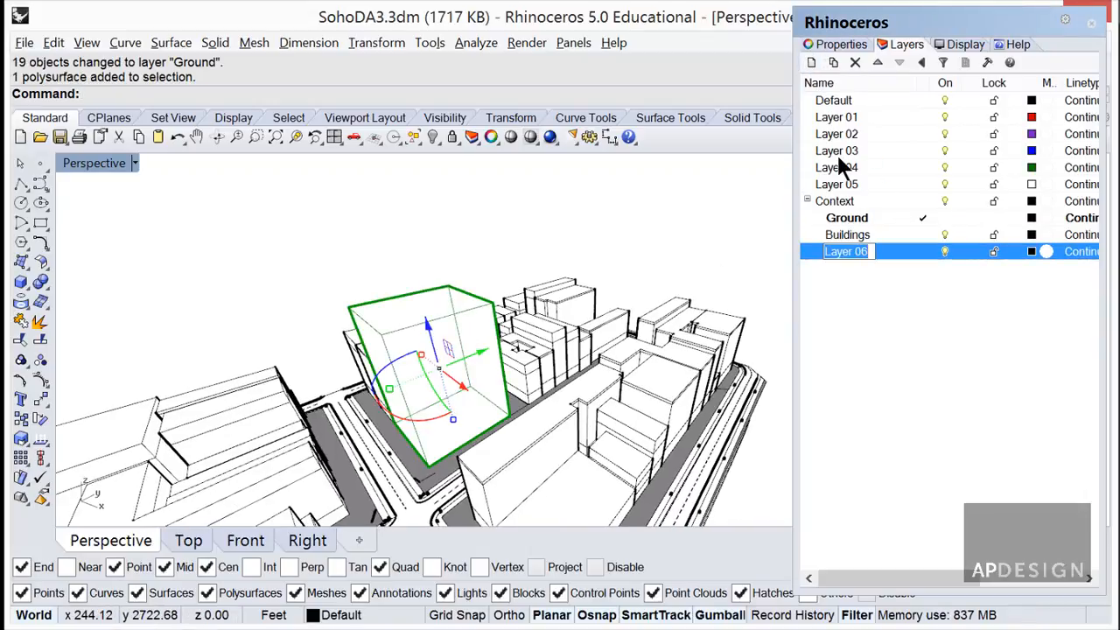
click(871, 262)
click(886, 251)
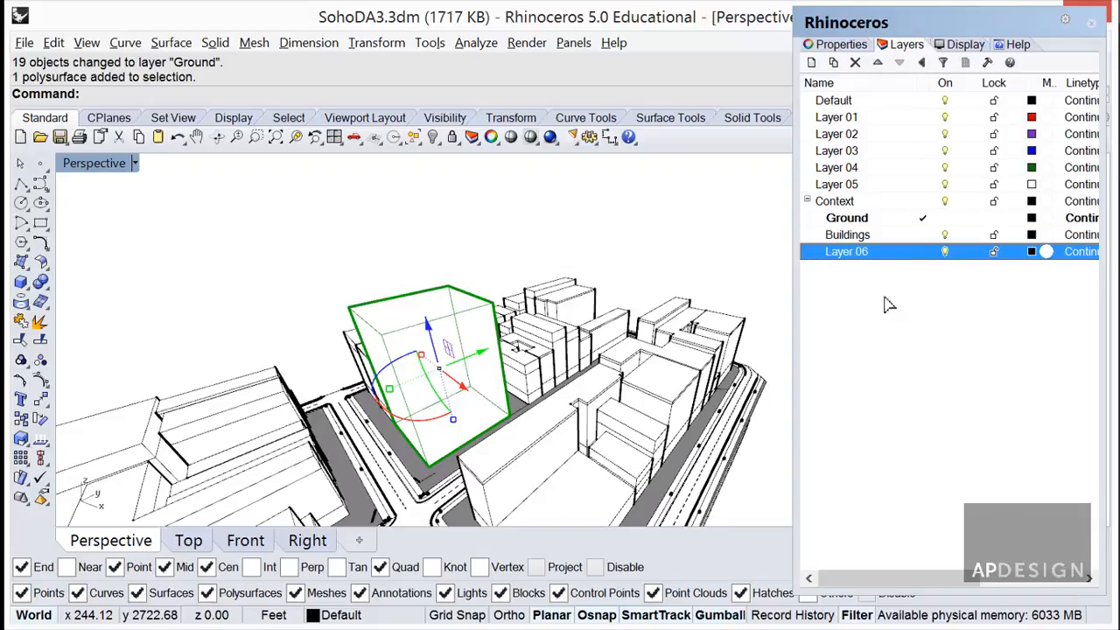
key(ctrl+z)
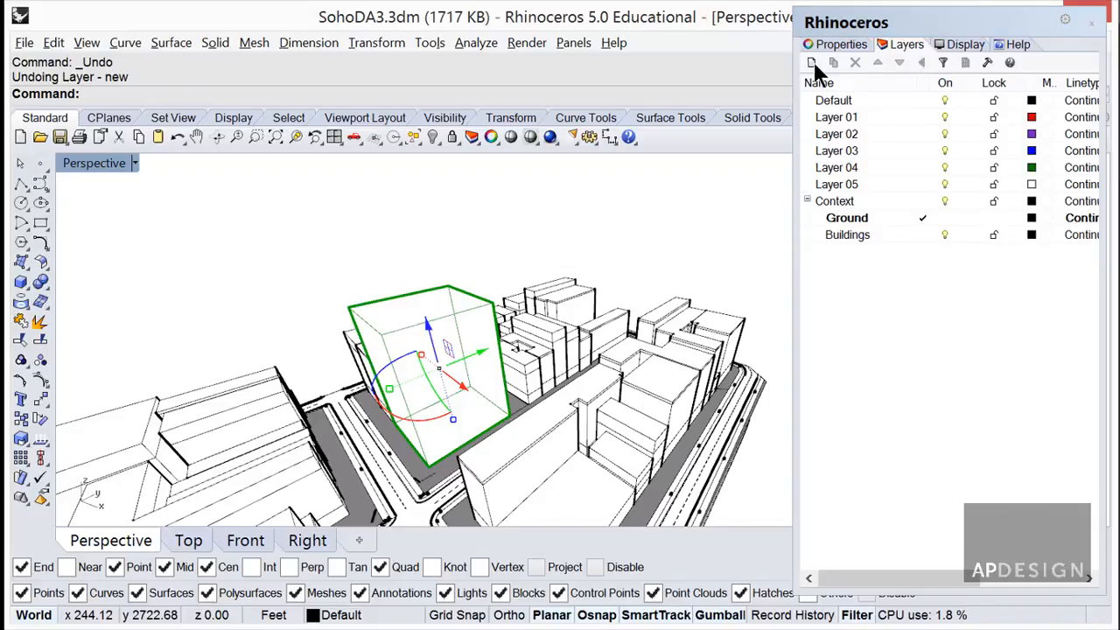
Step: Add a new top-level layer named Origin below the Default layer
click(827, 99)
click(811, 65)
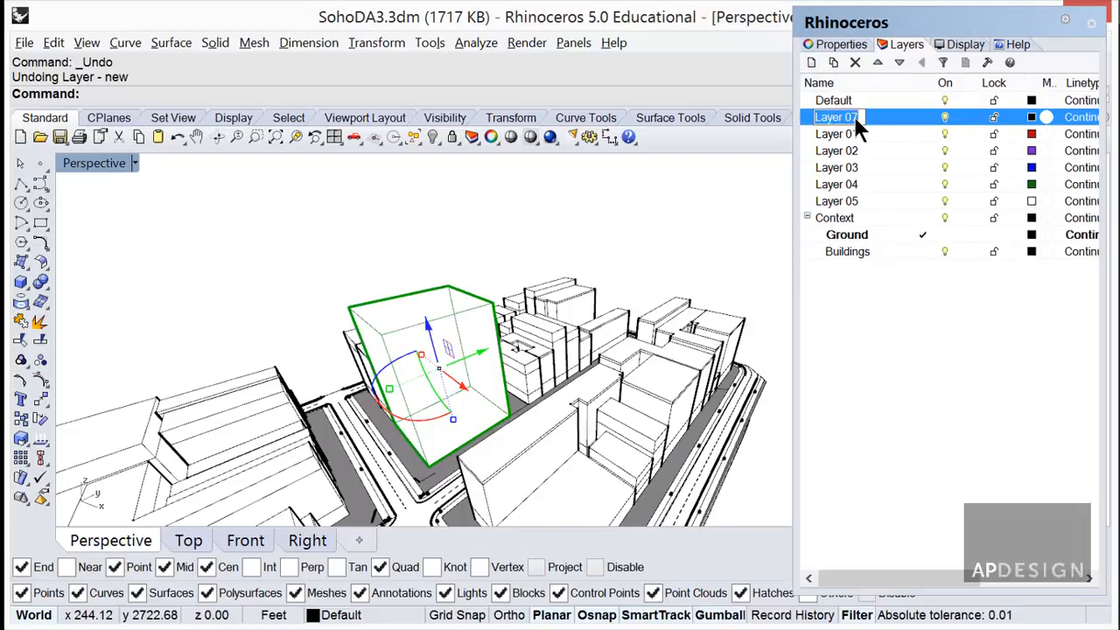
text(Origin)
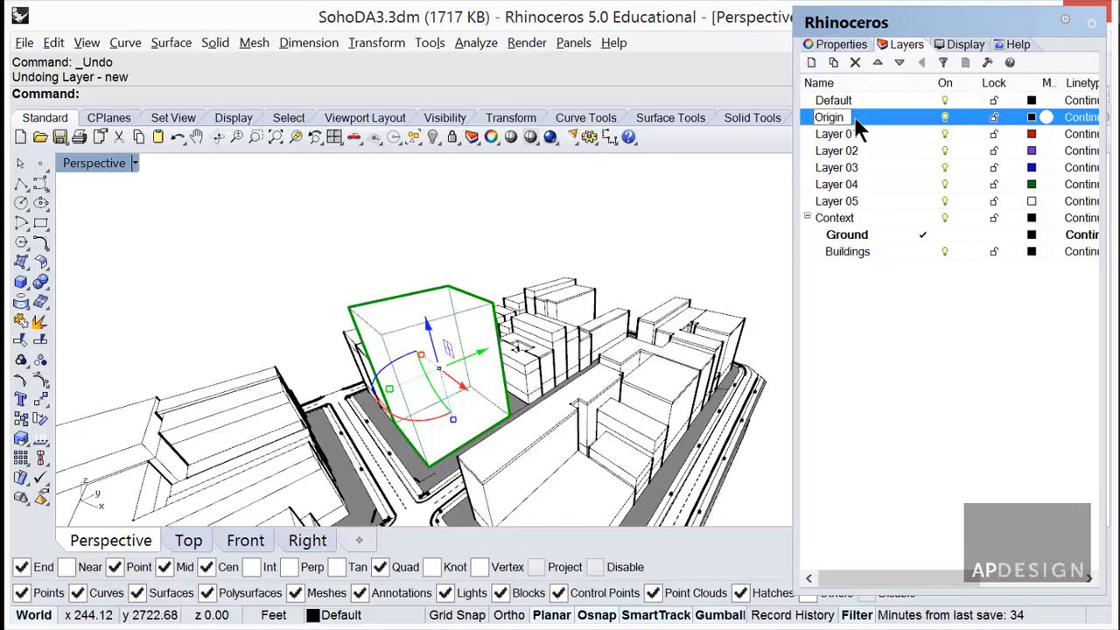
click(857, 275)
click(894, 119)
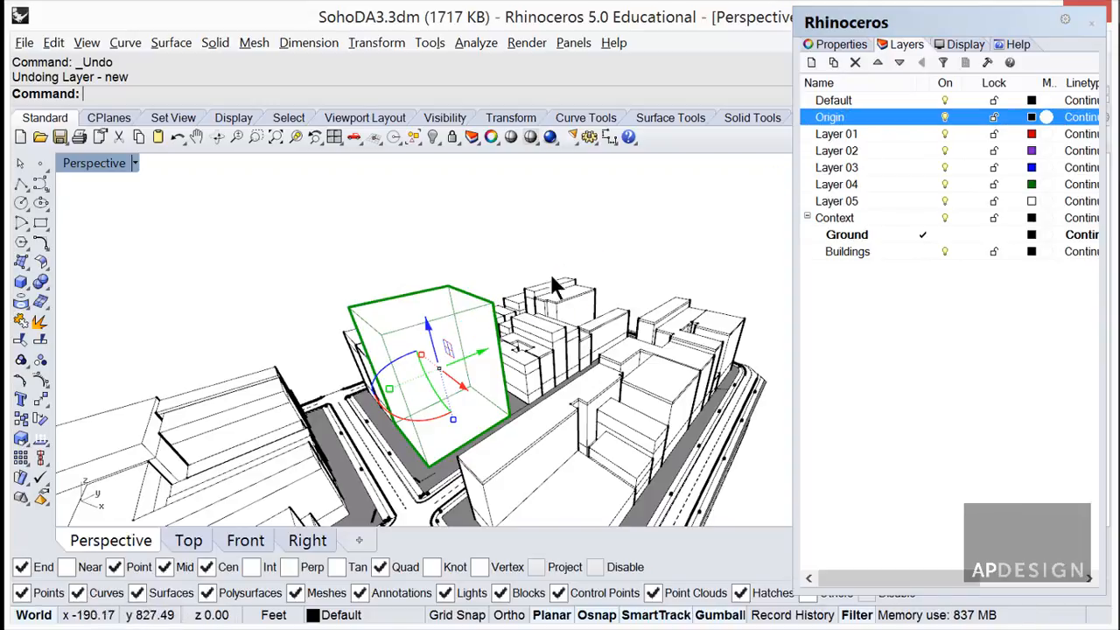
Step: Move the selected solid building mass onto the Origin layer and clear the selection
right_click(876, 116)
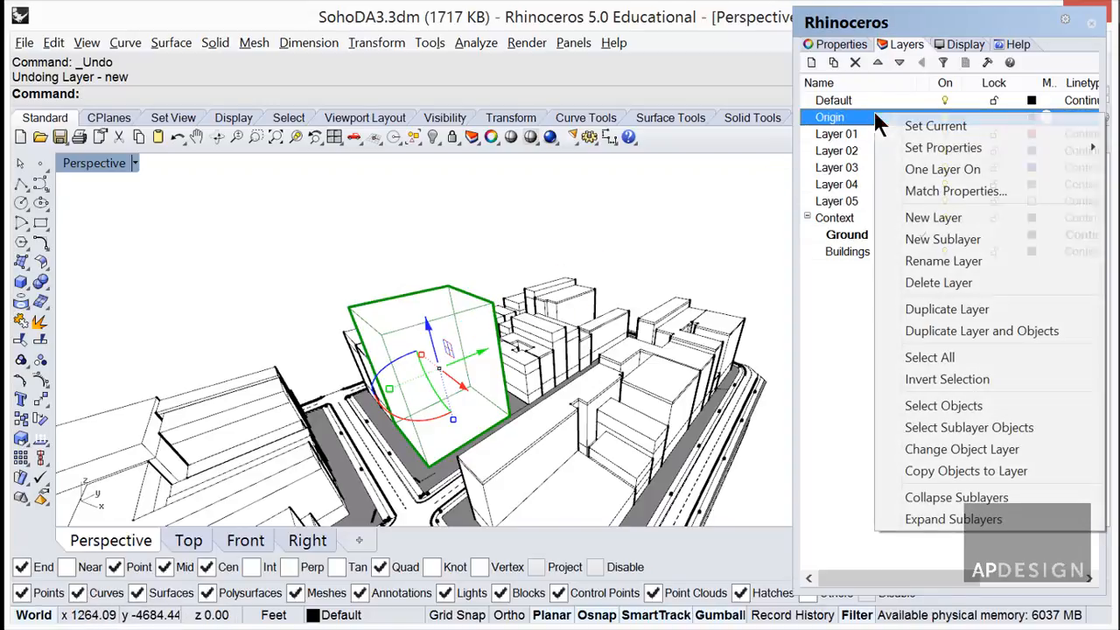
click(958, 449)
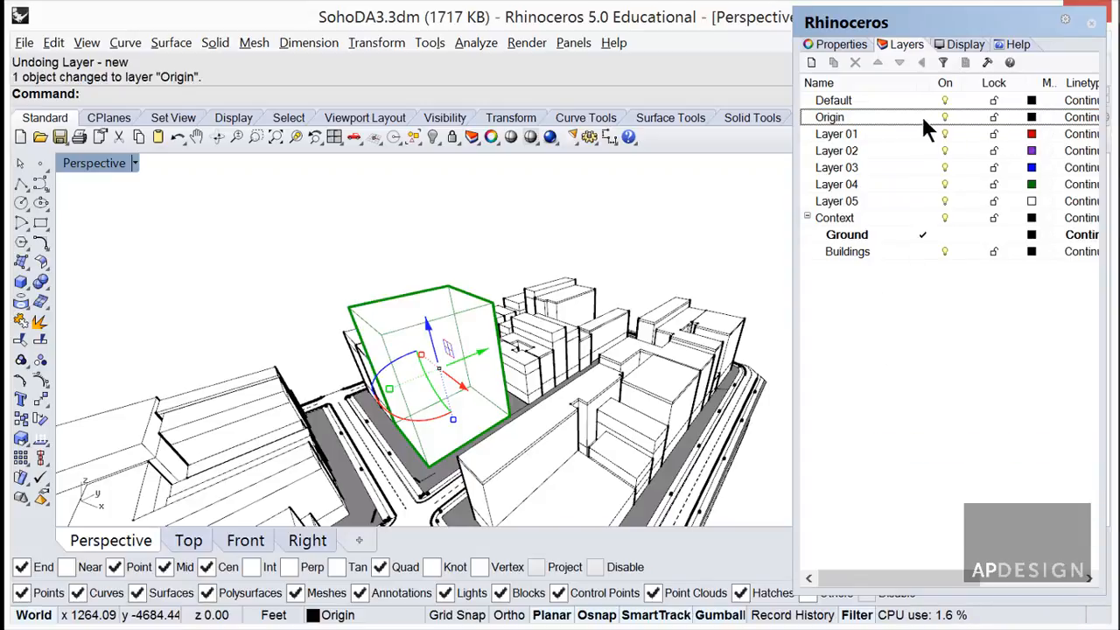
click(864, 132)
click(578, 215)
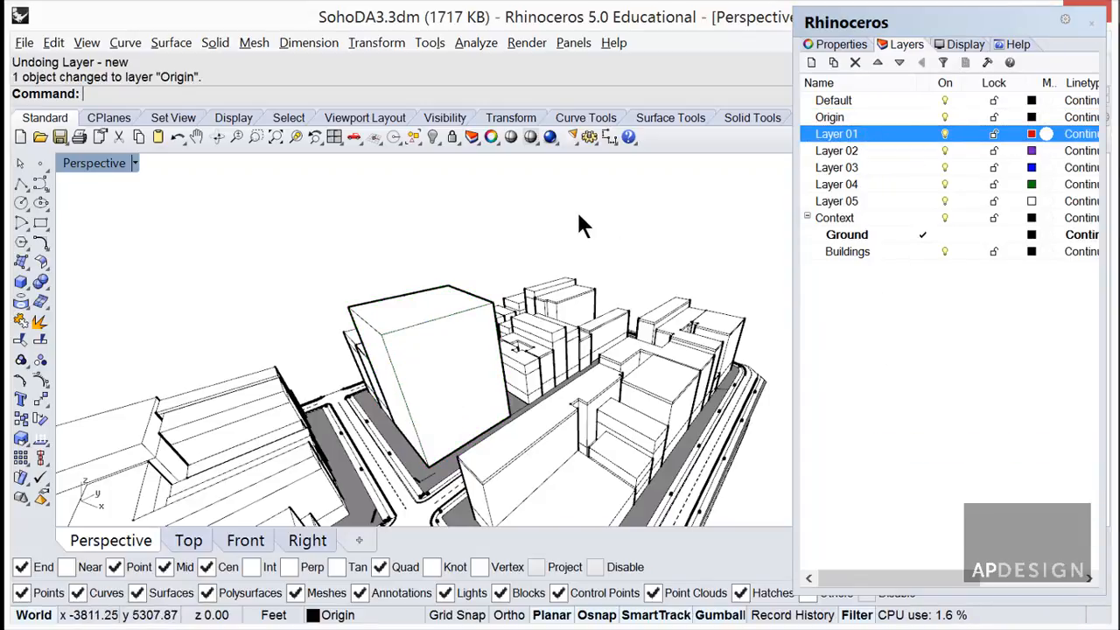
Step: Run Purge with its preset options to remove the unused numbered layers from the model
text(Pr)
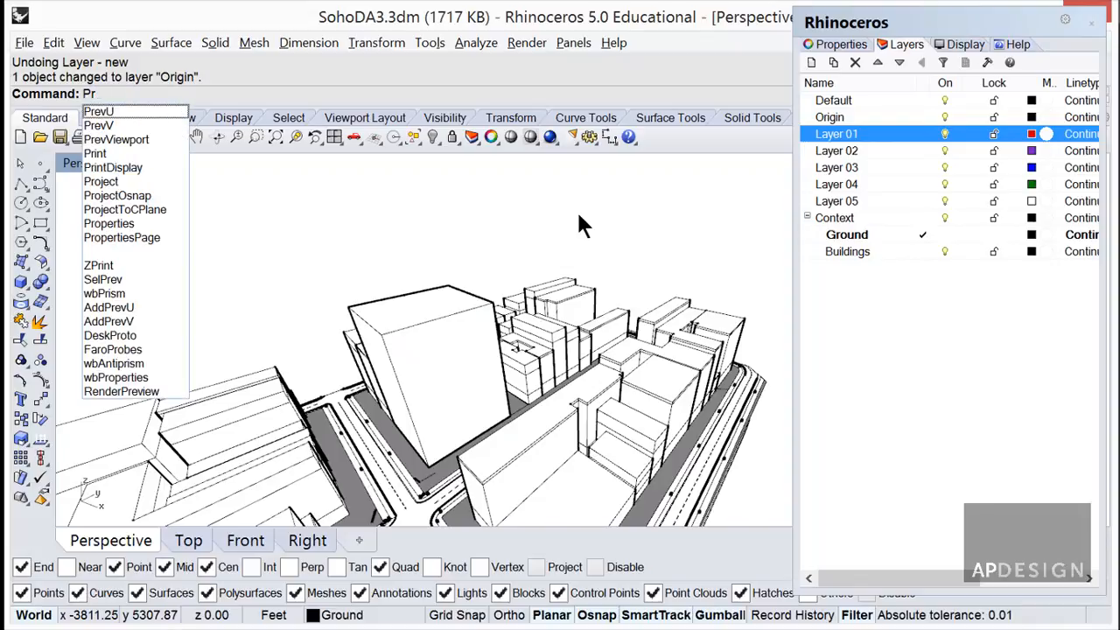
key(BackSpace)
text(urge)
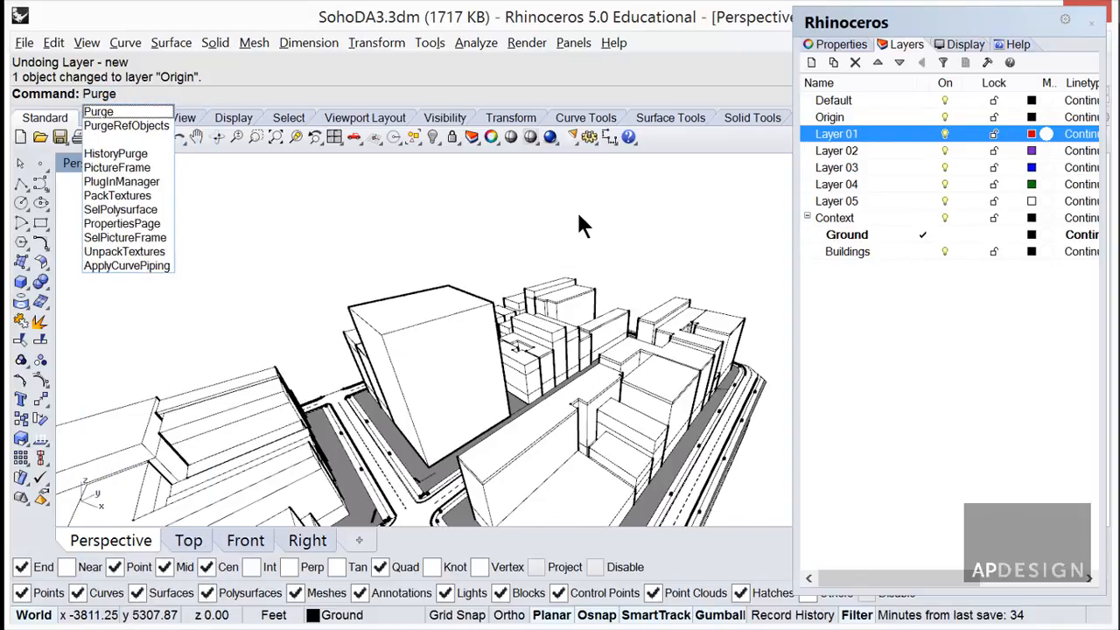
key(Return)
key(Return)
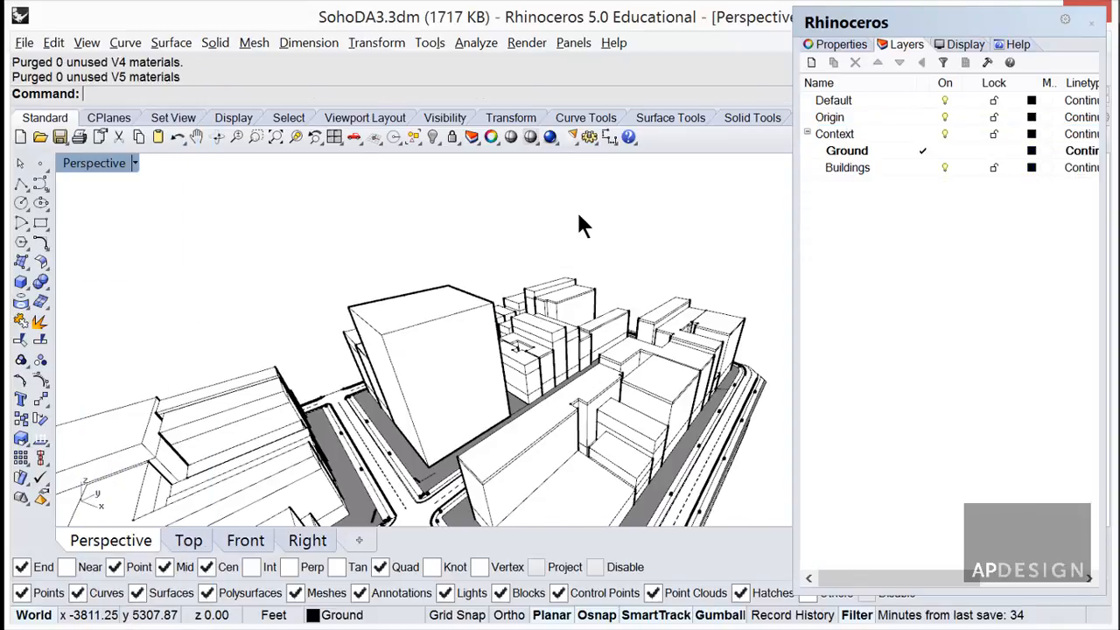
Step: Delete the Default layer from the layer list
click(870, 99)
right_drag(662, 187, 672, 217)
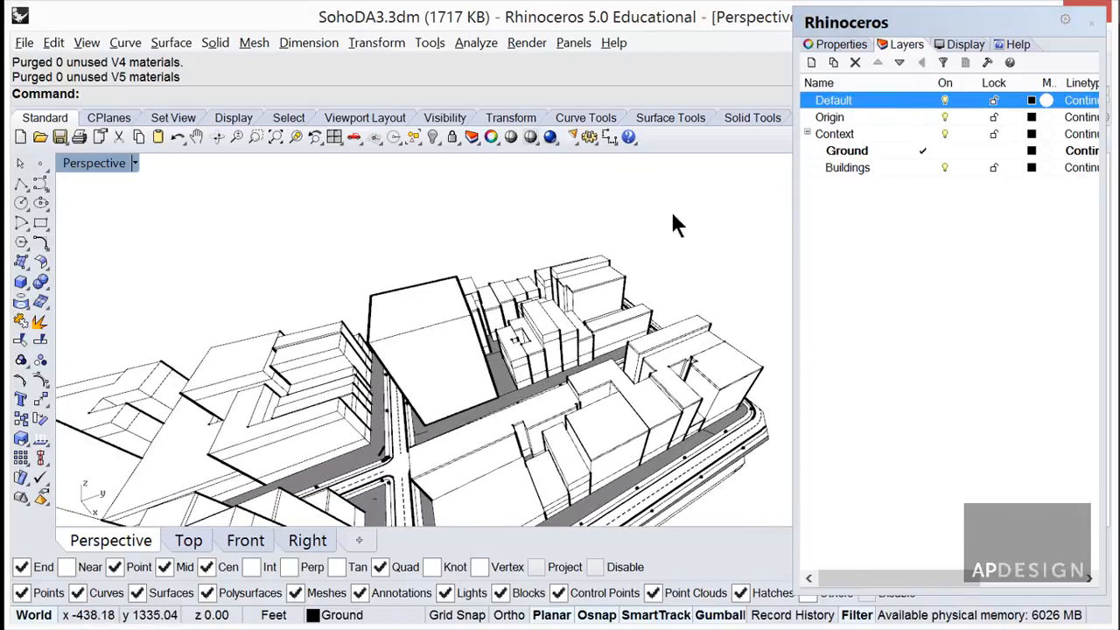
right_click(870, 105)
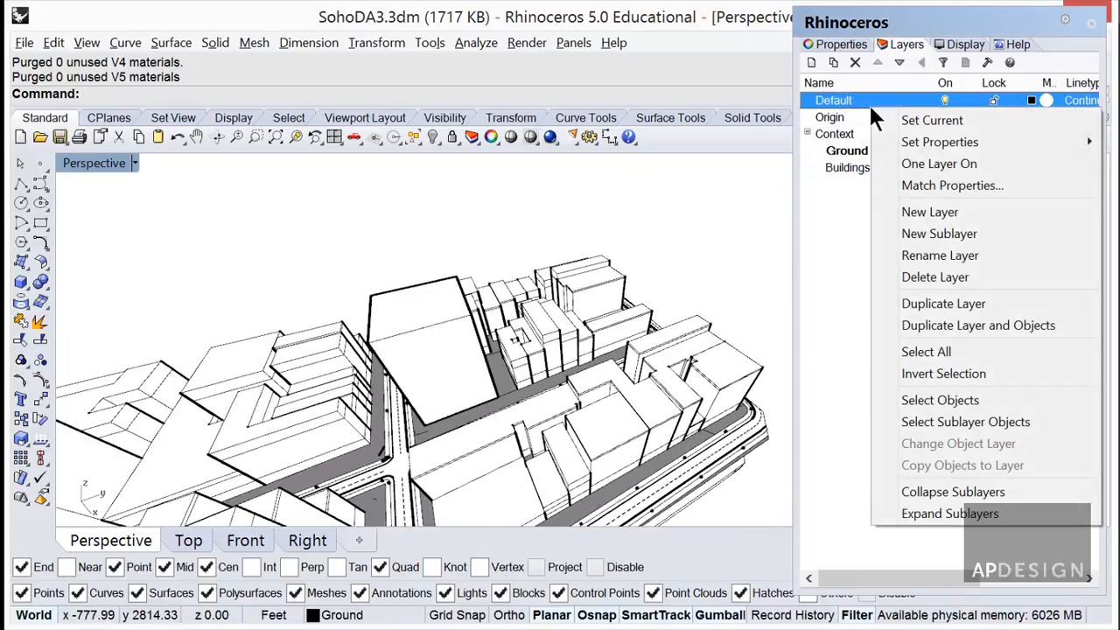
click(944, 277)
click(546, 366)
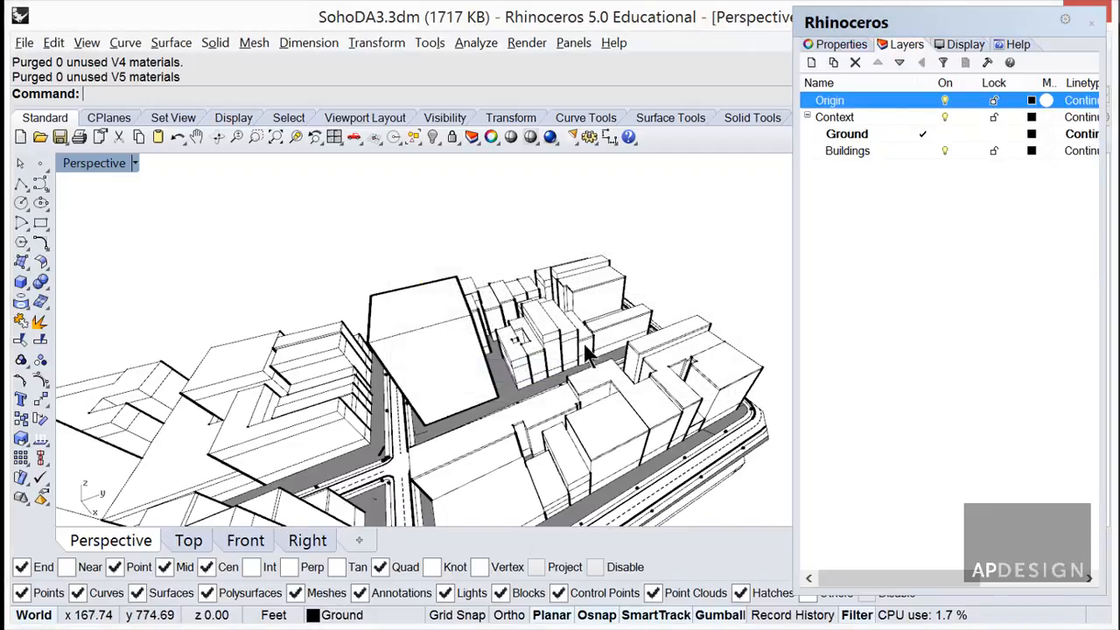
scroll(685, 261, down, 2)
right_drag(688, 274, 686, 205)
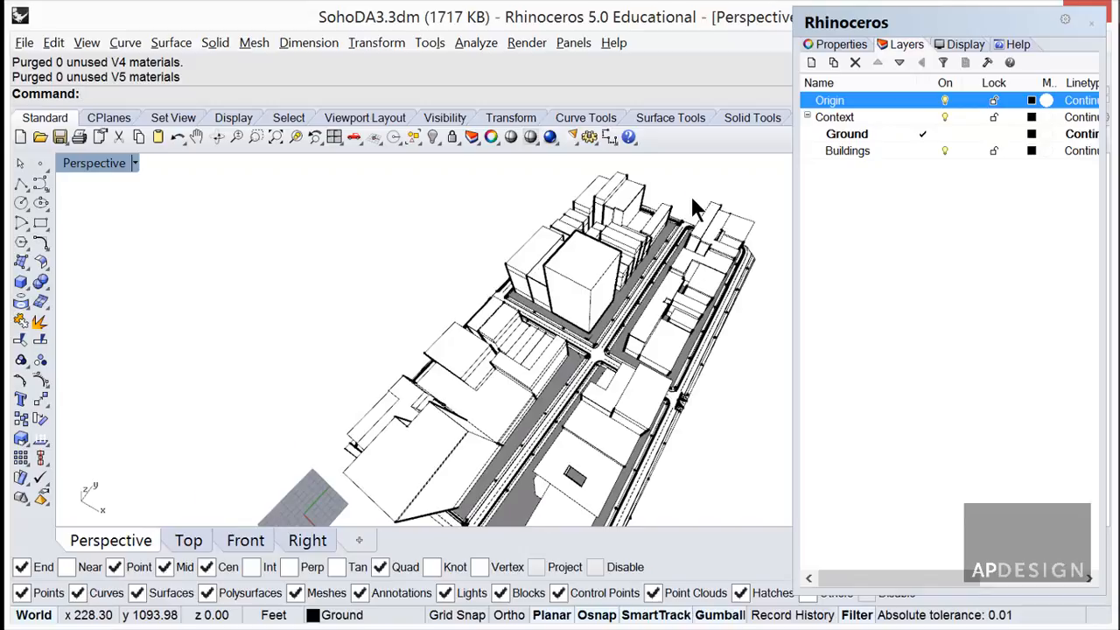
scroll(669, 251, up, 4)
right_drag(577, 268, 446, 244)
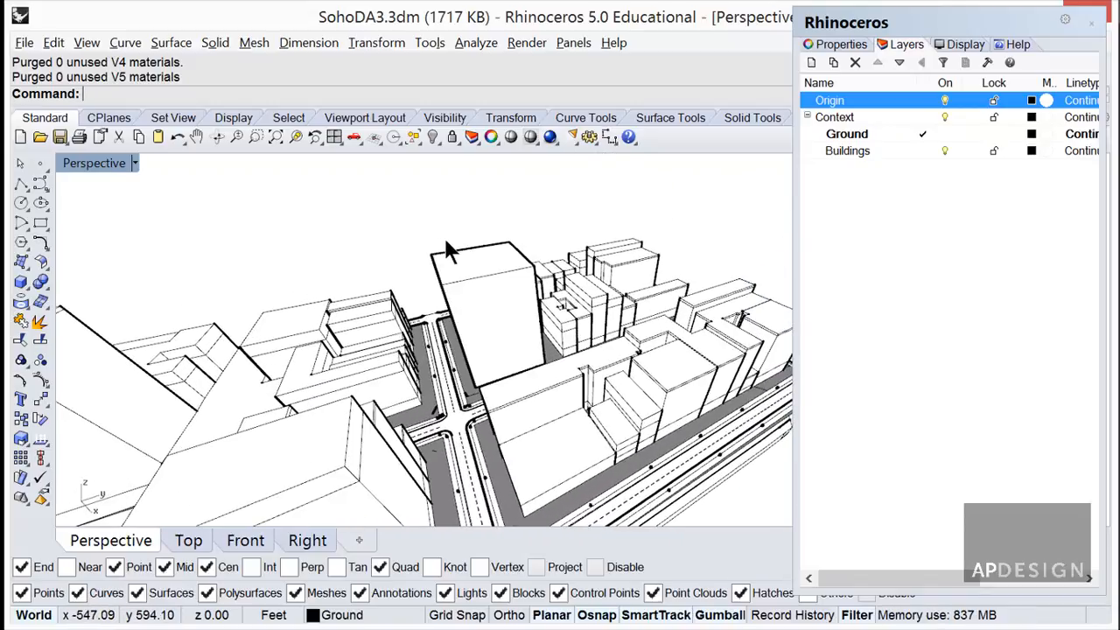